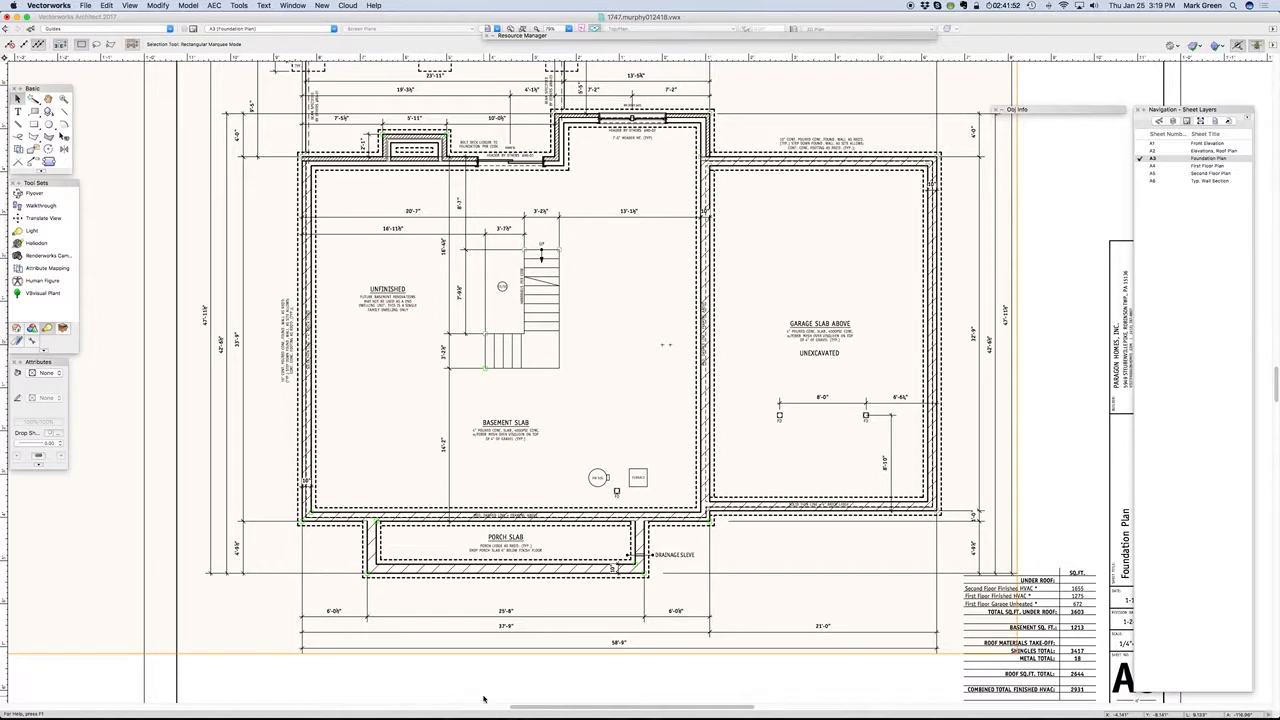
Step: Open the annotations of the foundation plan viewport on sheet A3 for editing
scroll(483, 699, "down", 2)
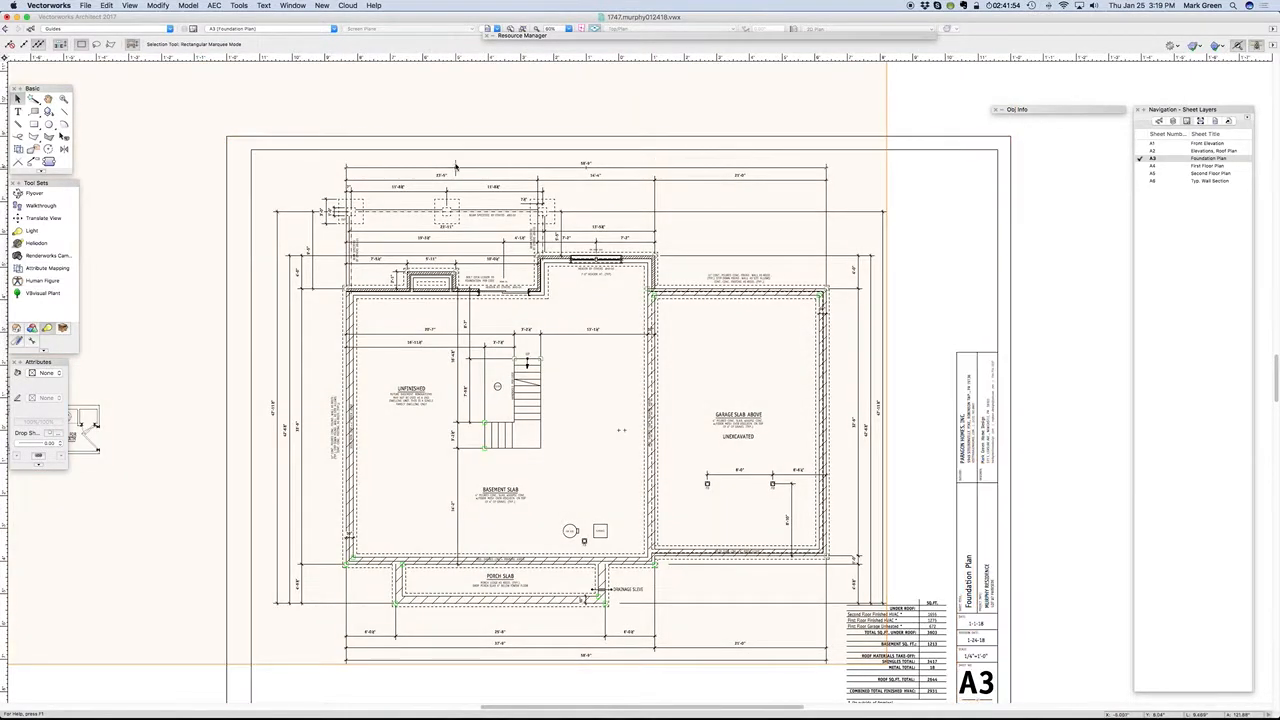
scroll(455, 167, "up", 3)
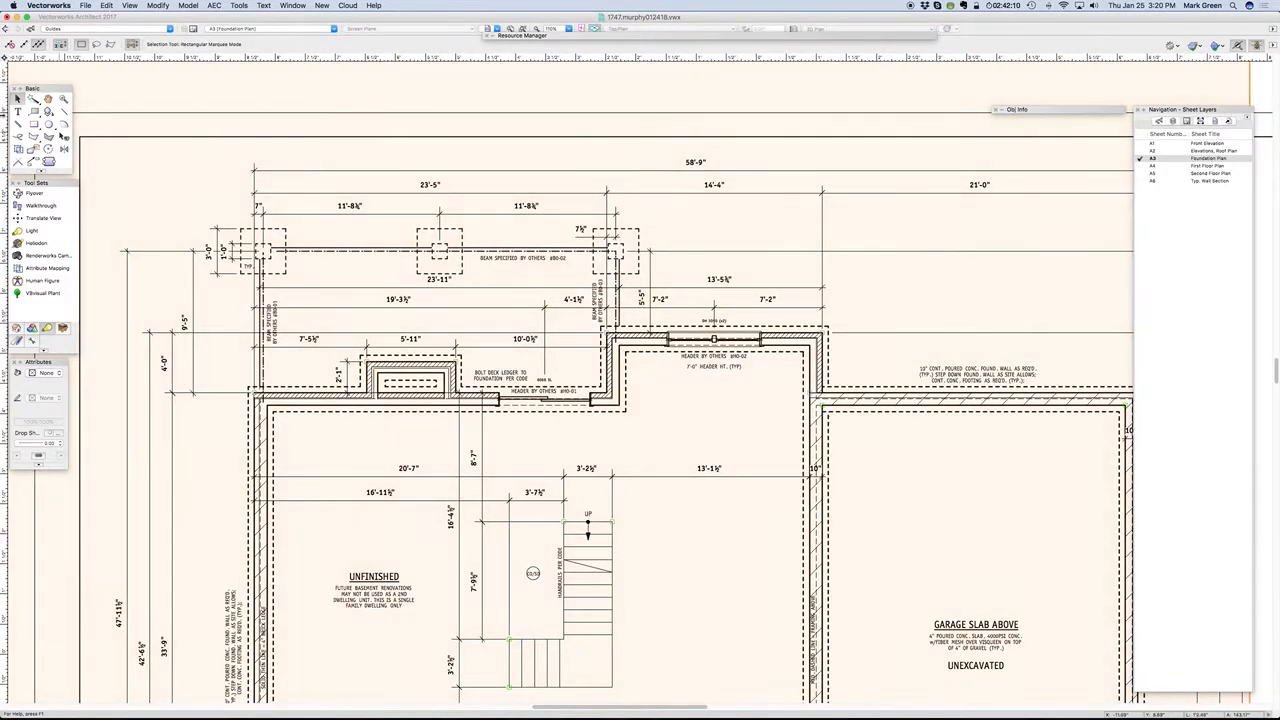
scroll(455, 149, "down", 3)
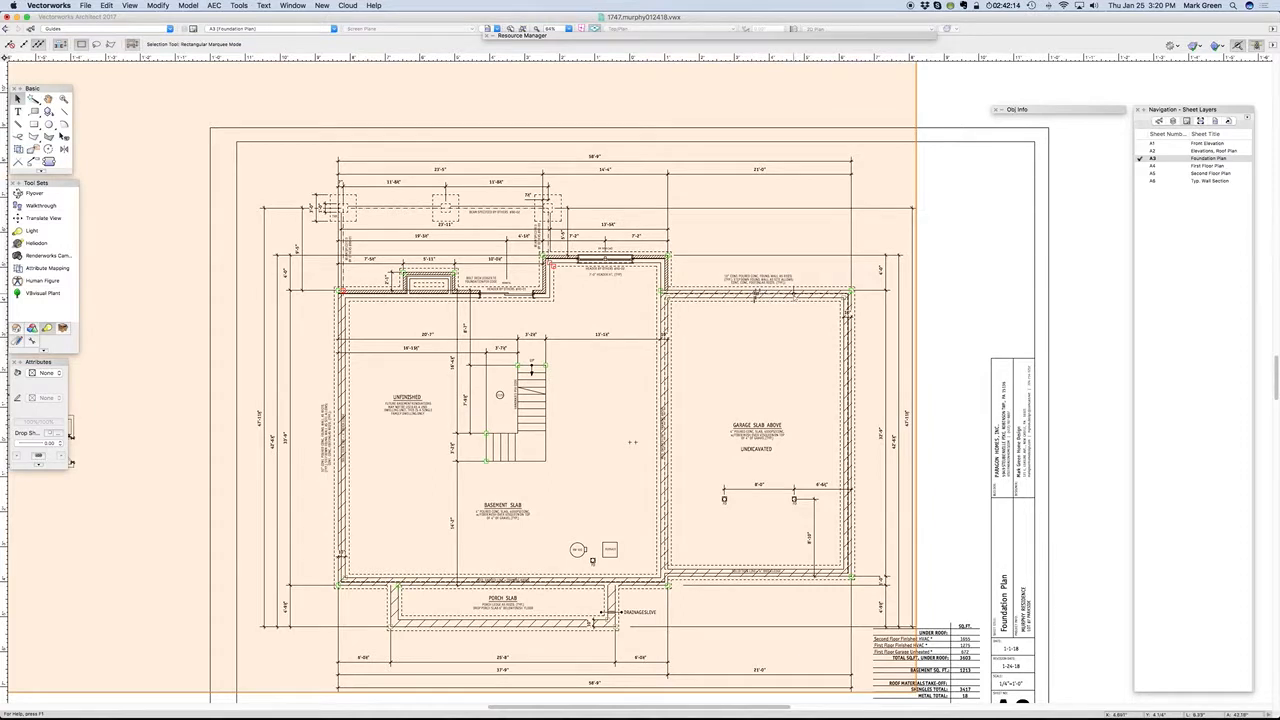
double_click(795, 294)
left_click(696, 355)
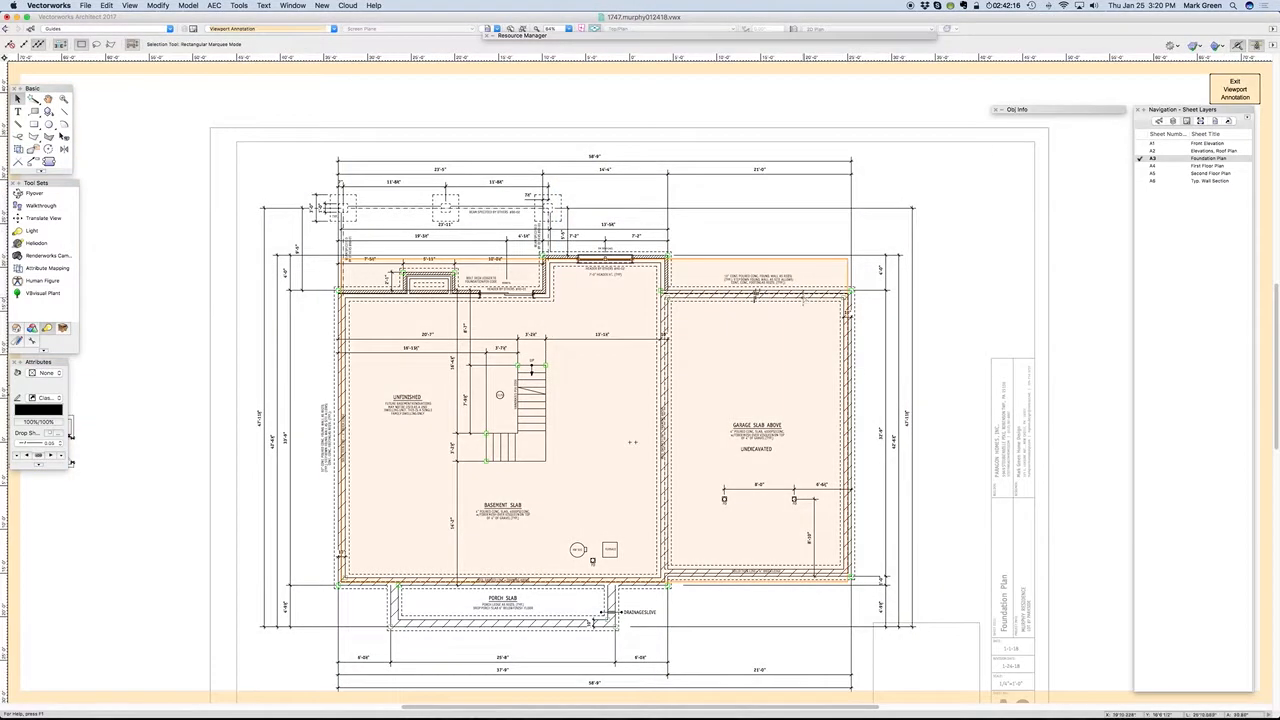
Step: Move the dashed framing-above outline off the foundation plan with an X offset of -111' and a Y offset of 0
key("super+m")
type("-")
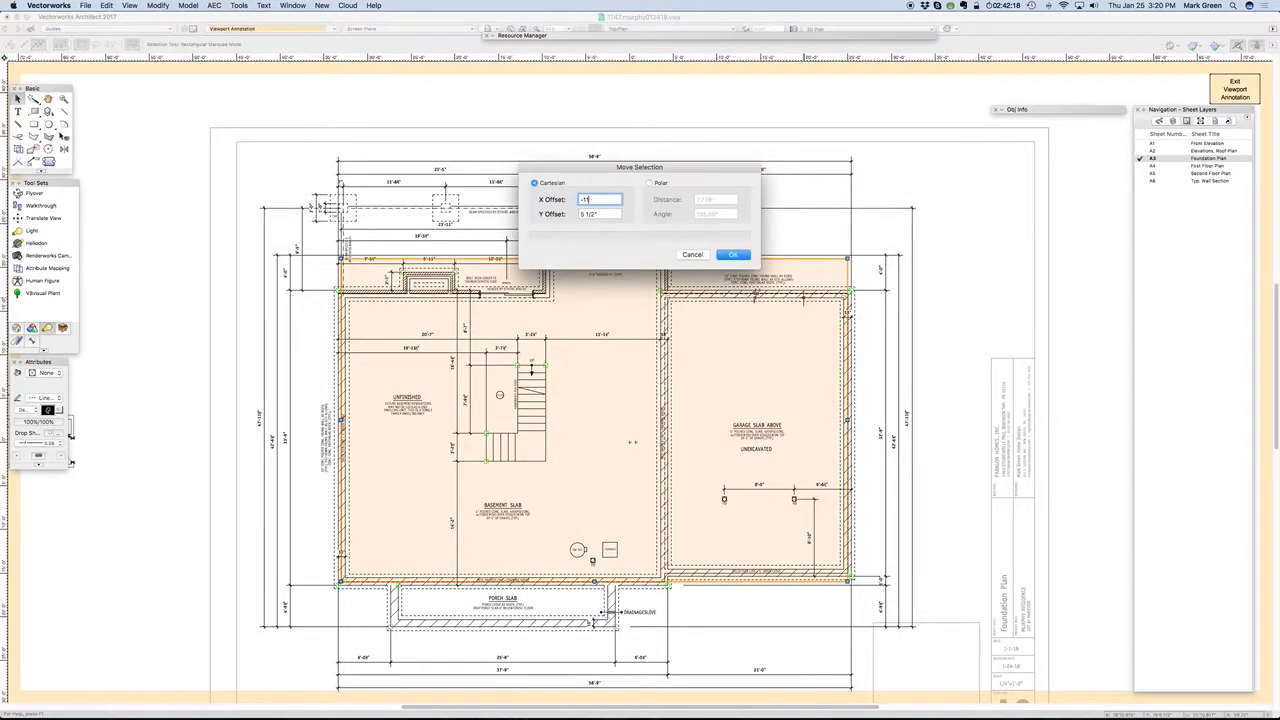
type("111'")
key("Tab")
type("0")
key("Return")
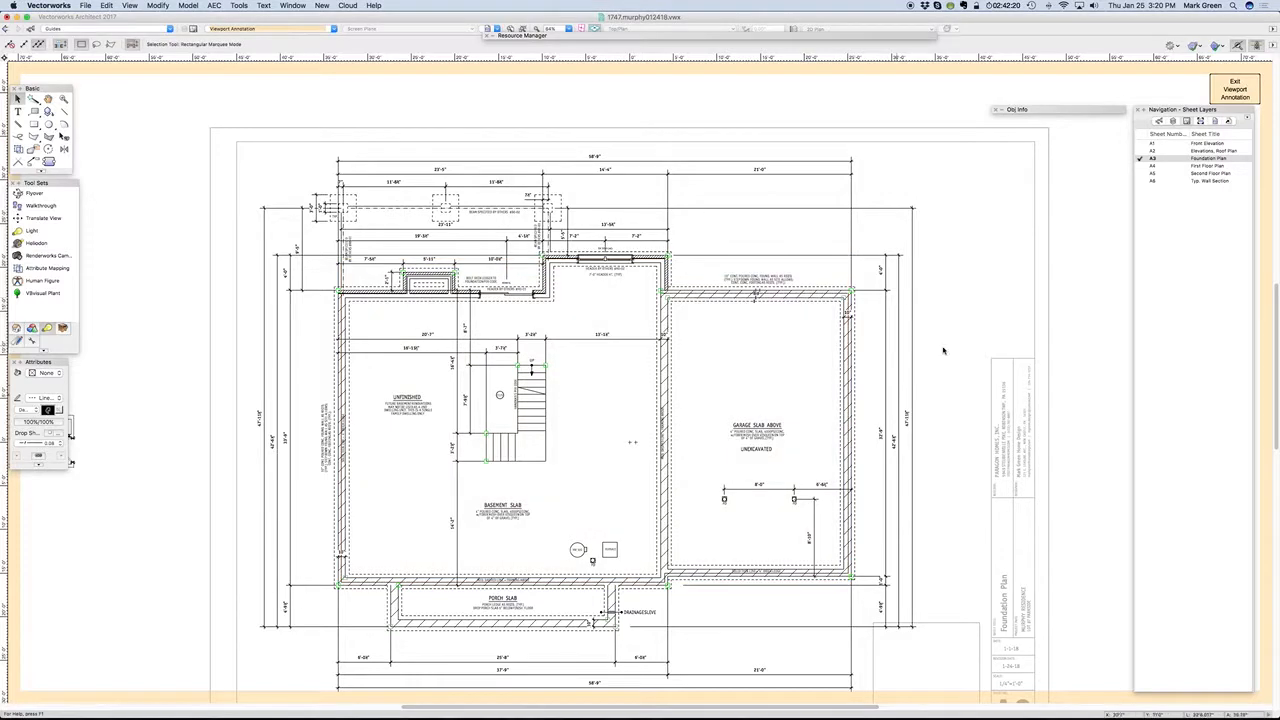
scroll(957, 350, "down", 2)
scroll(771, 438, "down", 2)
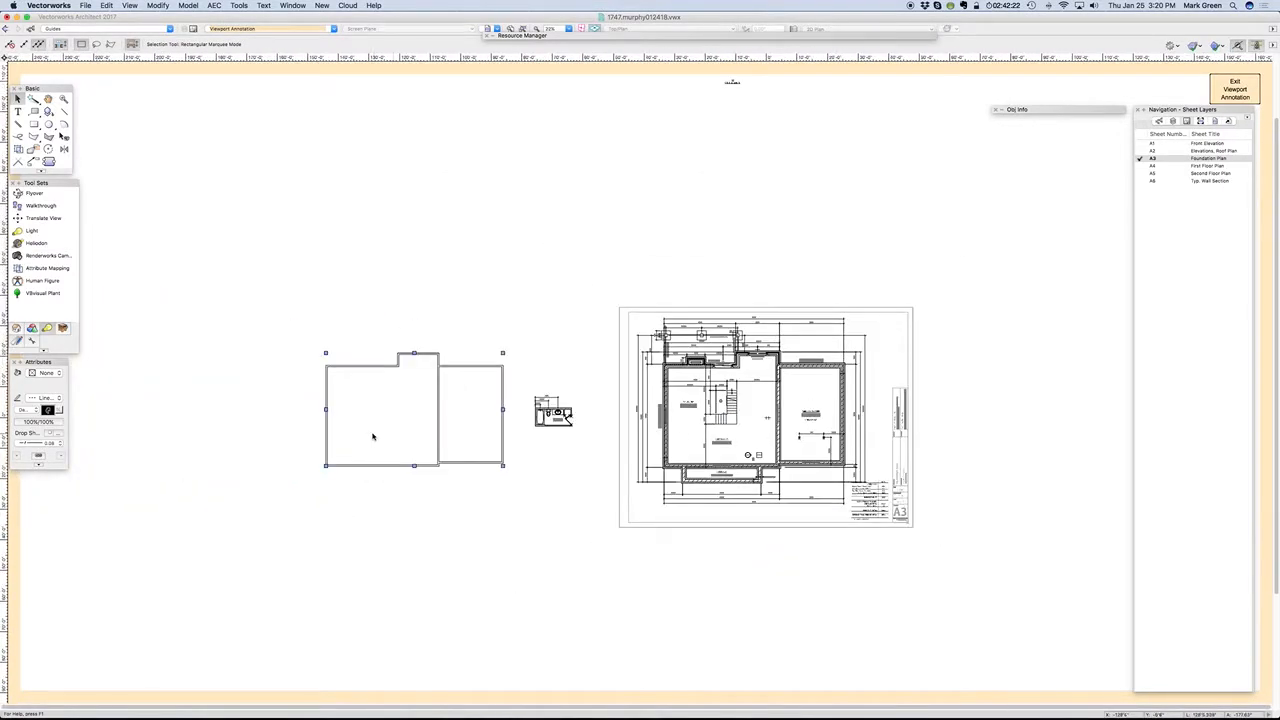
scroll(394, 435, "up", 3)
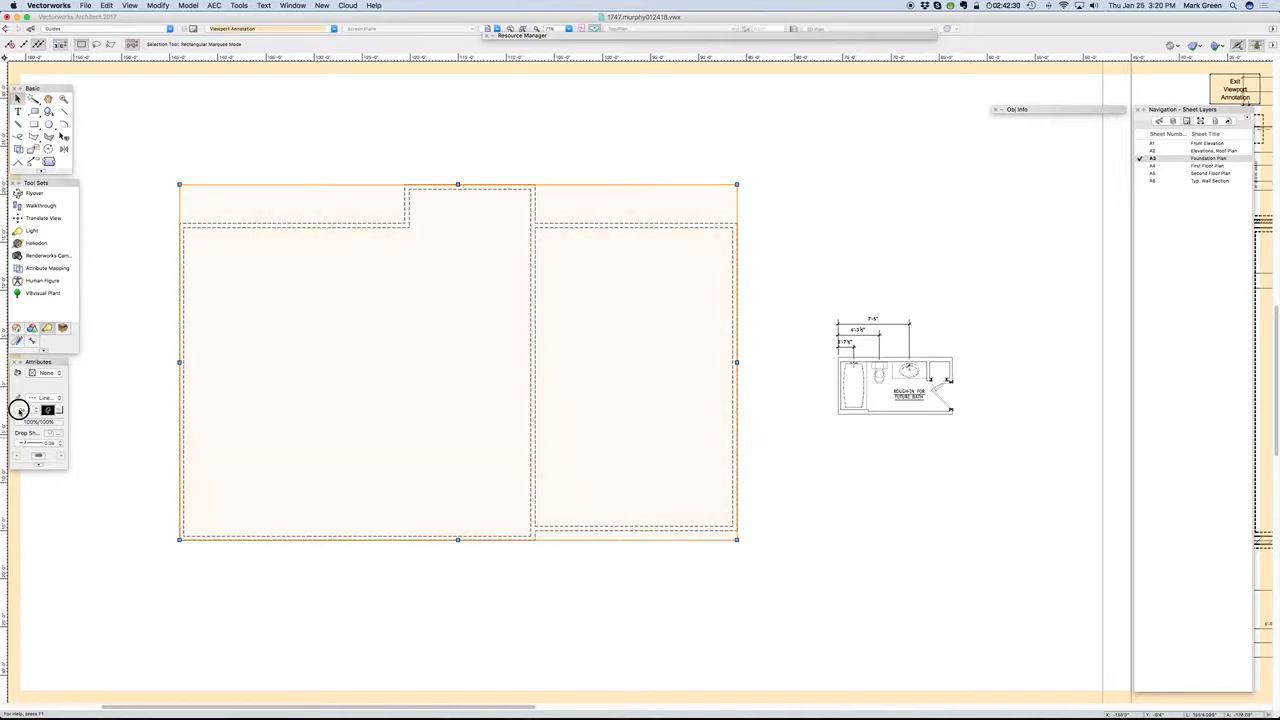
Step: Check the moved outline's dash line type without changing it and undo the outline's move
left_click(19, 410)
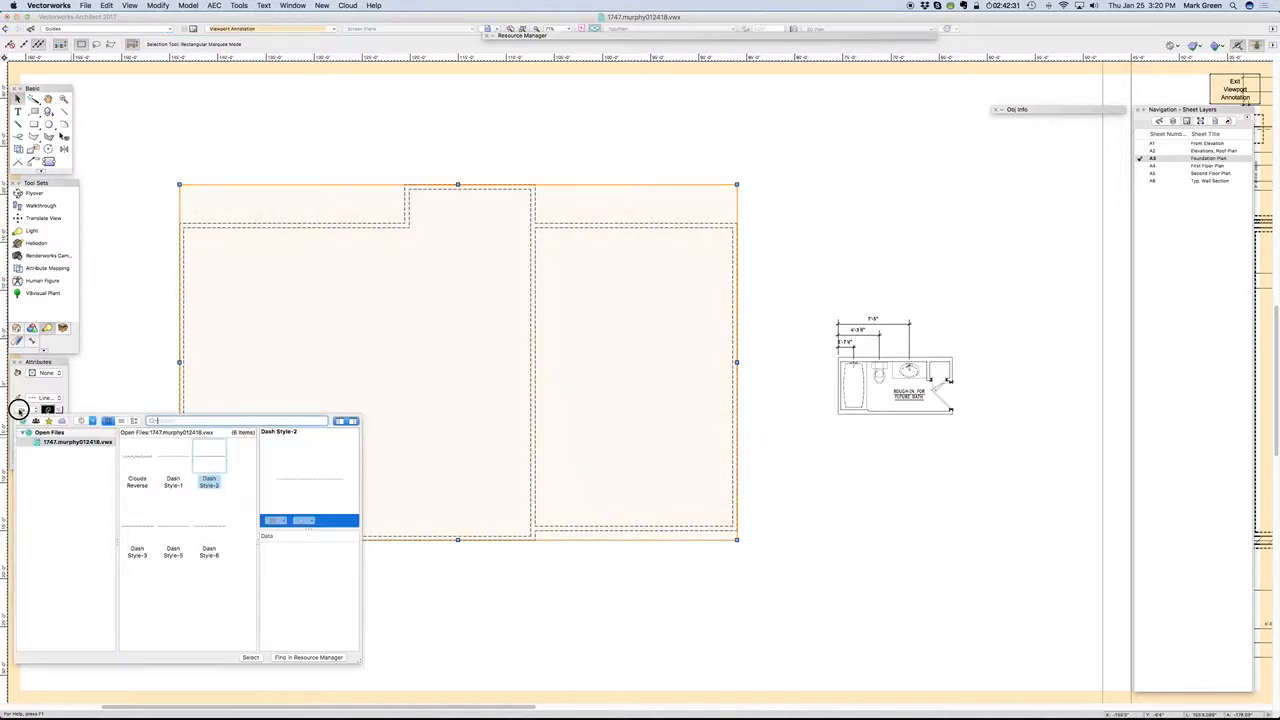
left_click(245, 131)
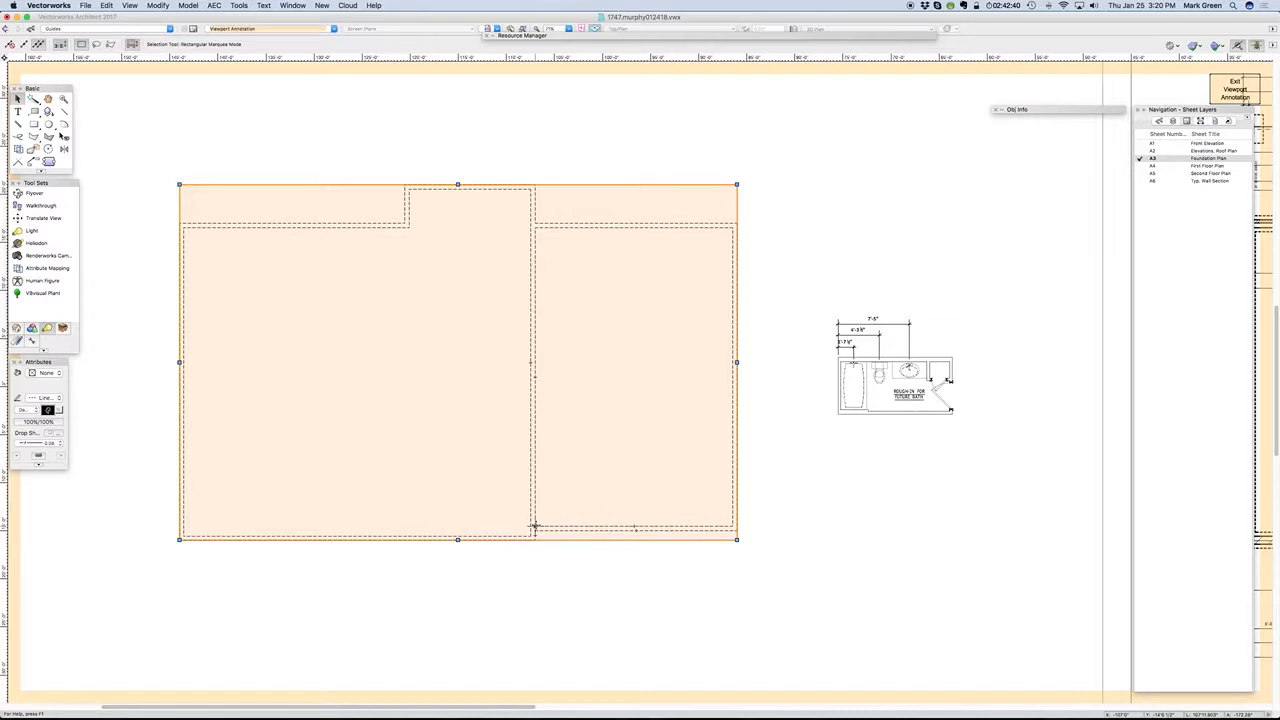
key("super+z")
key("super+z")
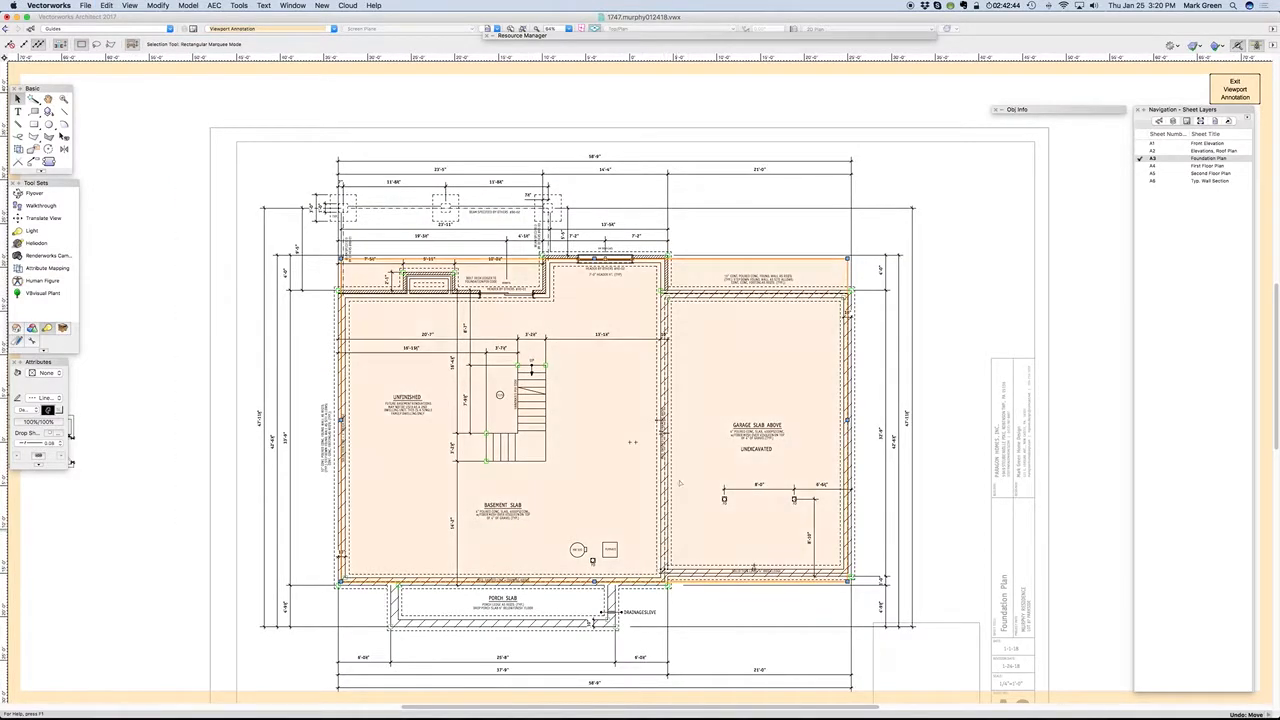
Step: Examine the dashed and solid lines along the foundation walls, comparing footing, framing-above and brick ledge lines, and clear the selection
scroll(675, 443, "up", 5)
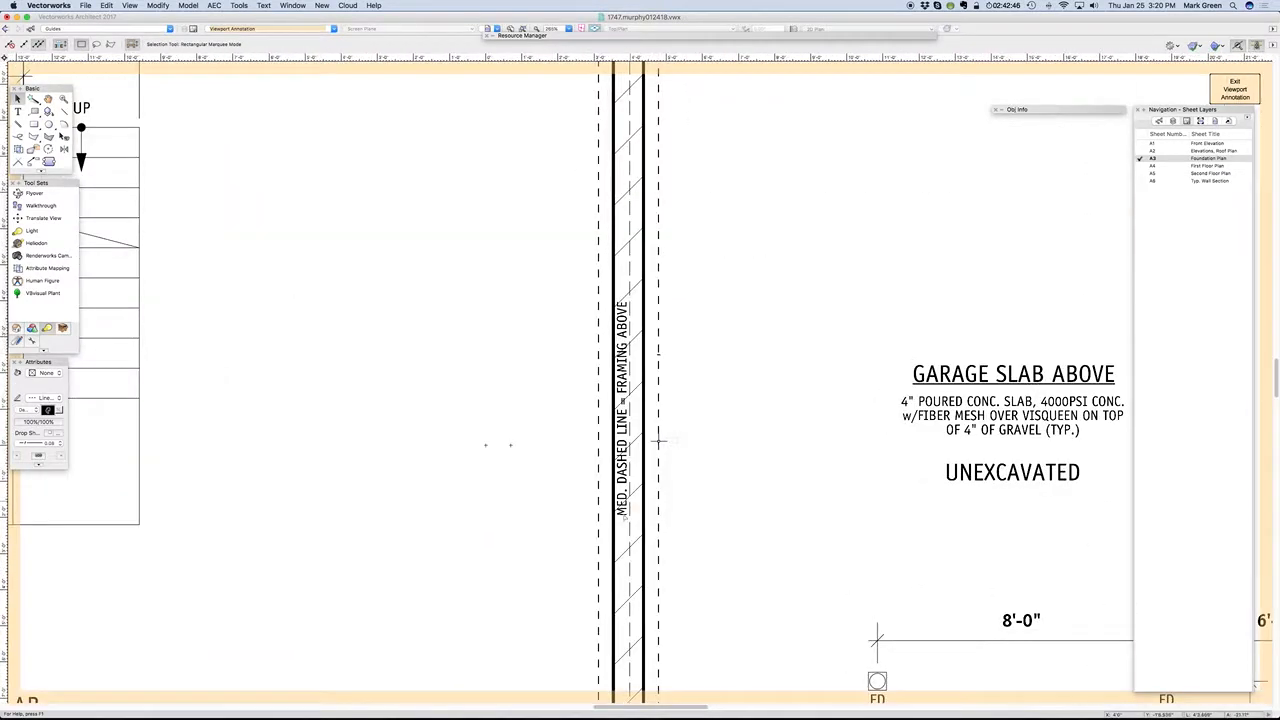
scroll(726, 246, "down", 4)
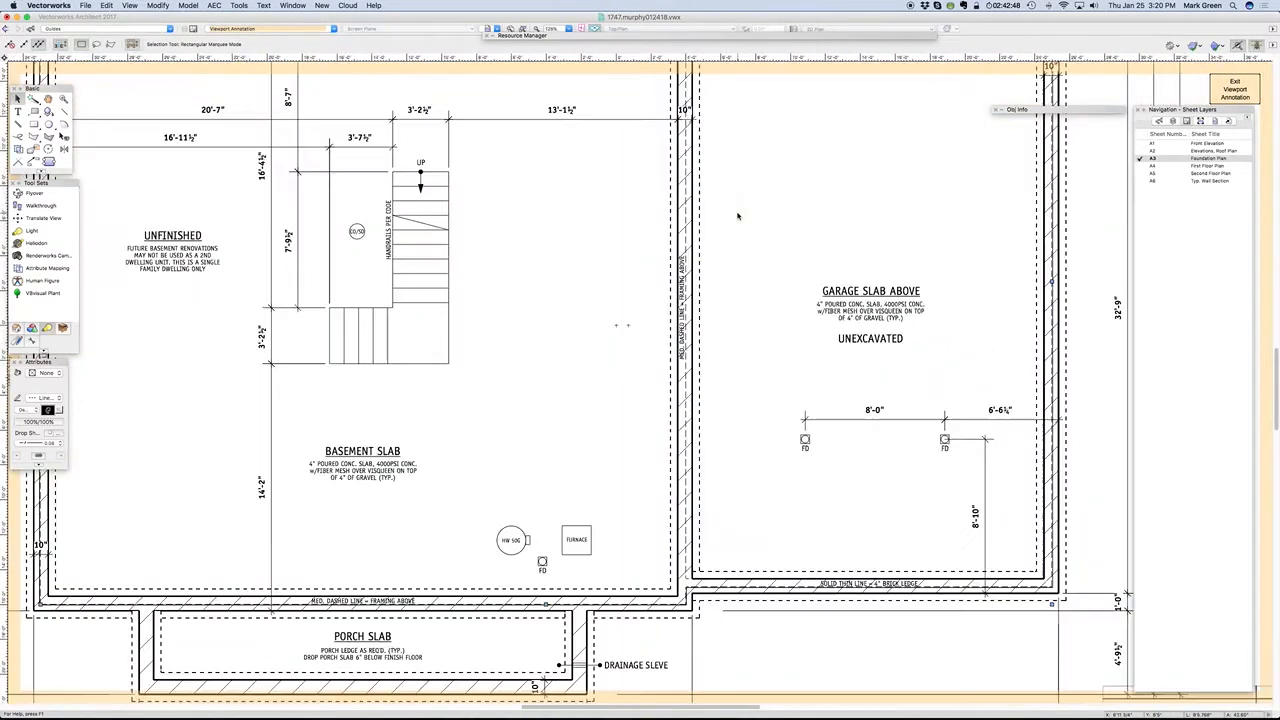
scroll(686, 244, "up", 6)
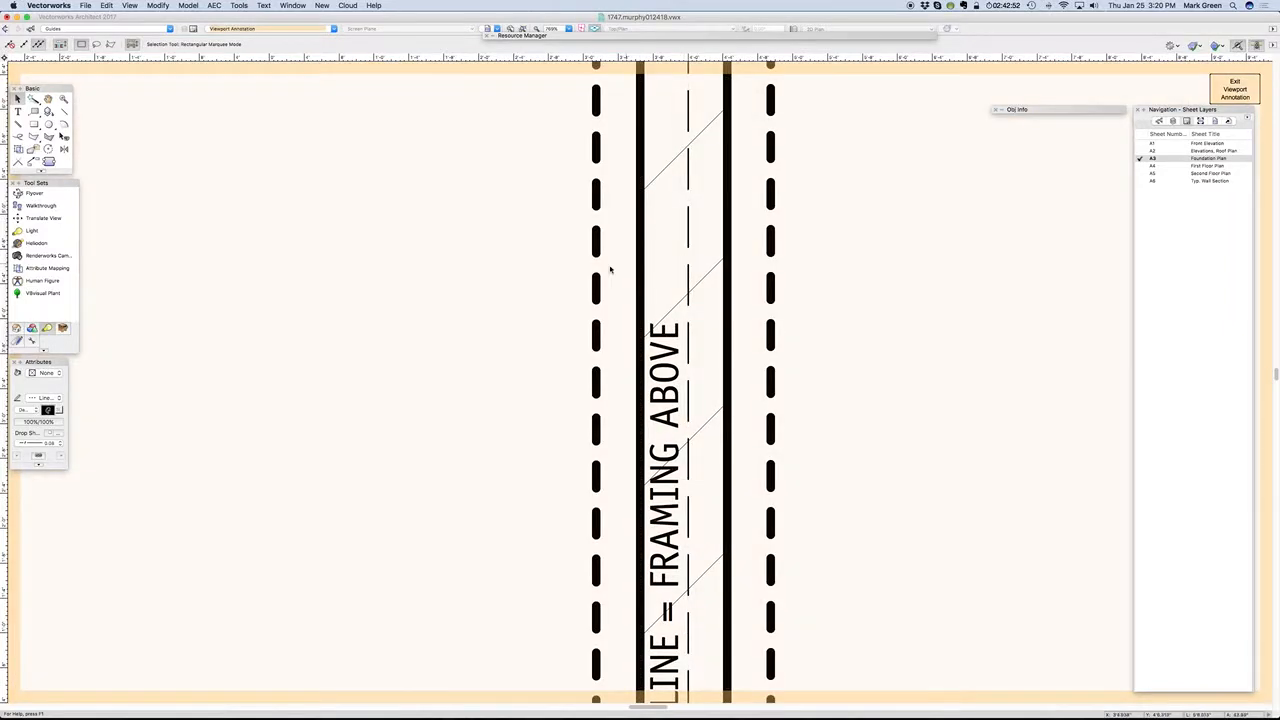
scroll(698, 191, "down", 6)
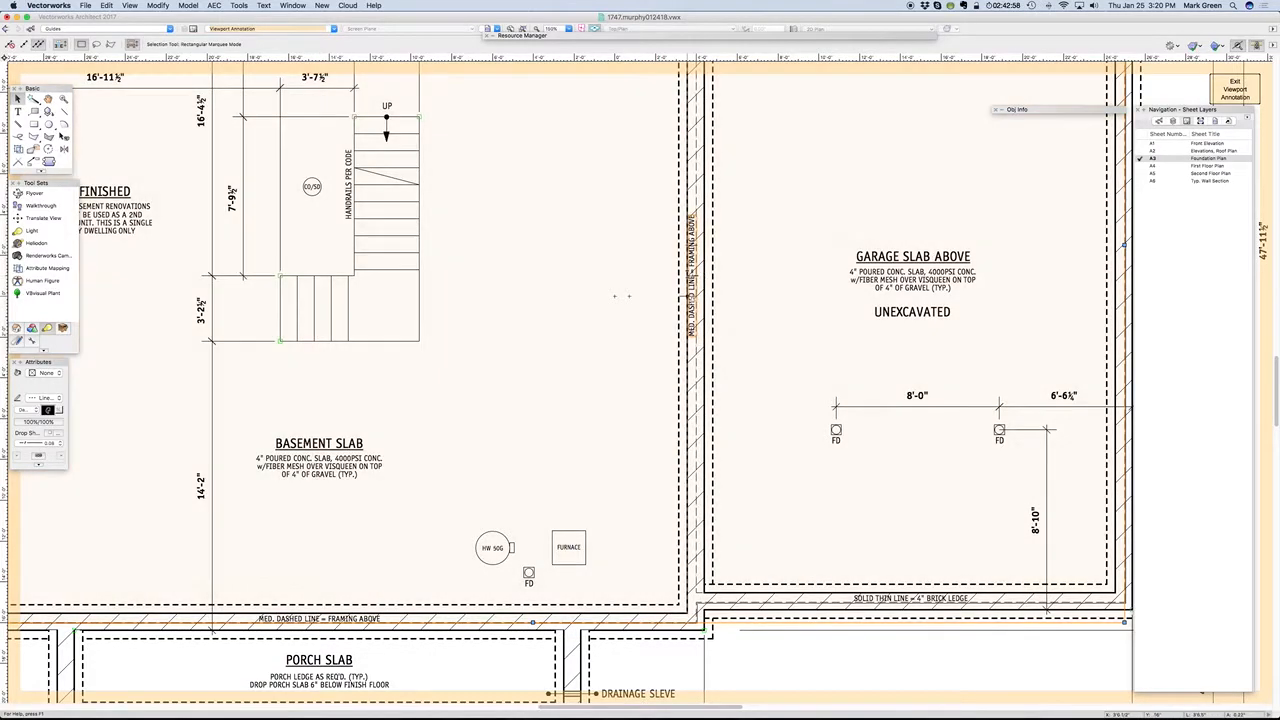
scroll(786, 620, "down", 4)
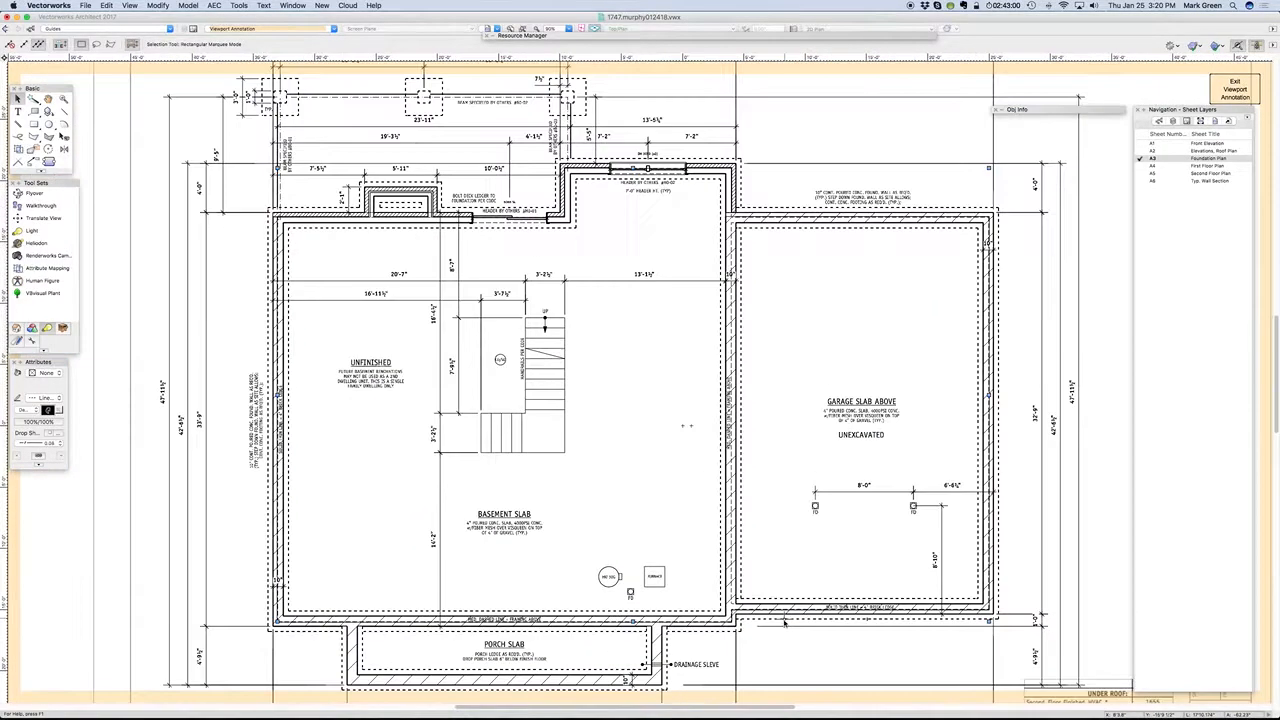
scroll(786, 620, "up", 1)
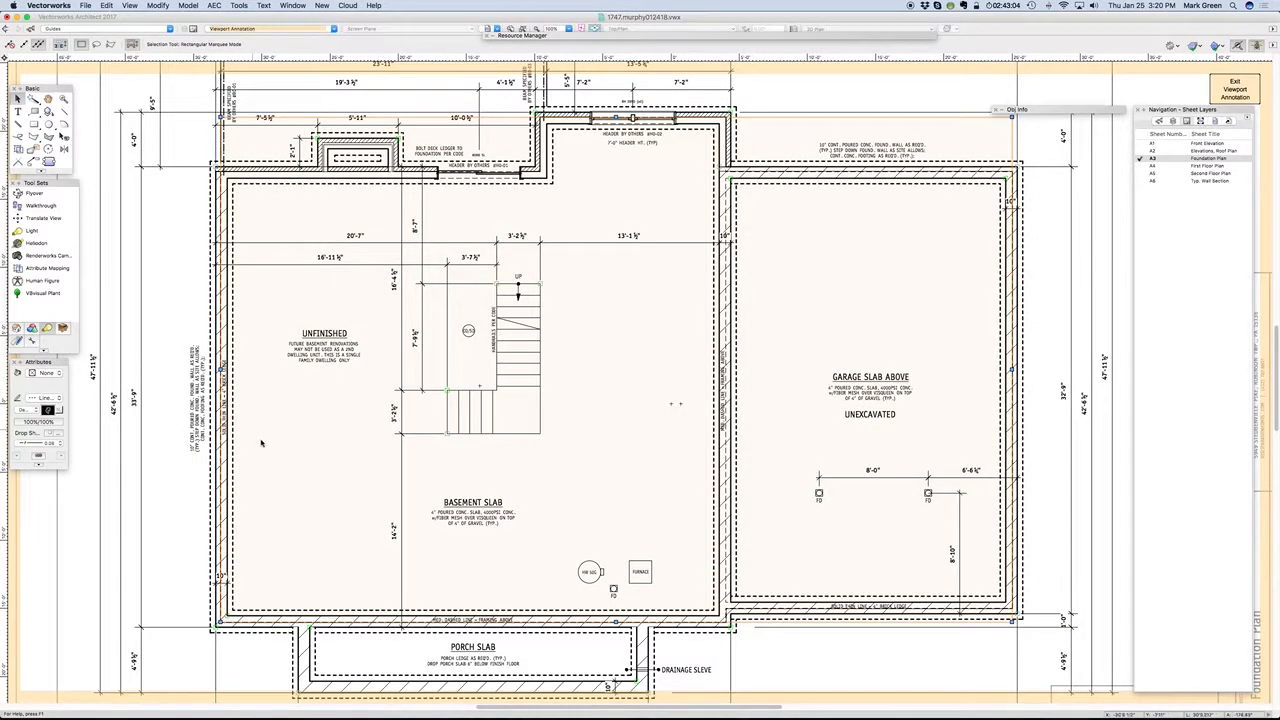
scroll(251, 466, "up", 3)
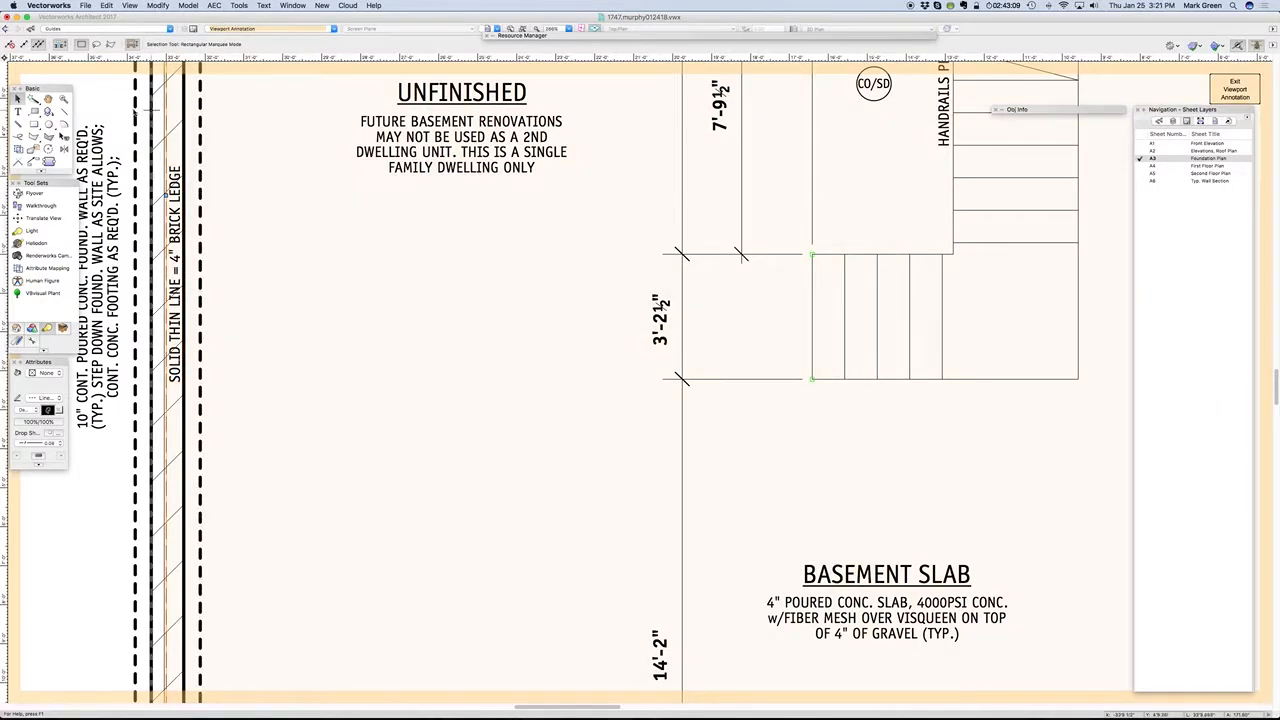
left_click(129, 103)
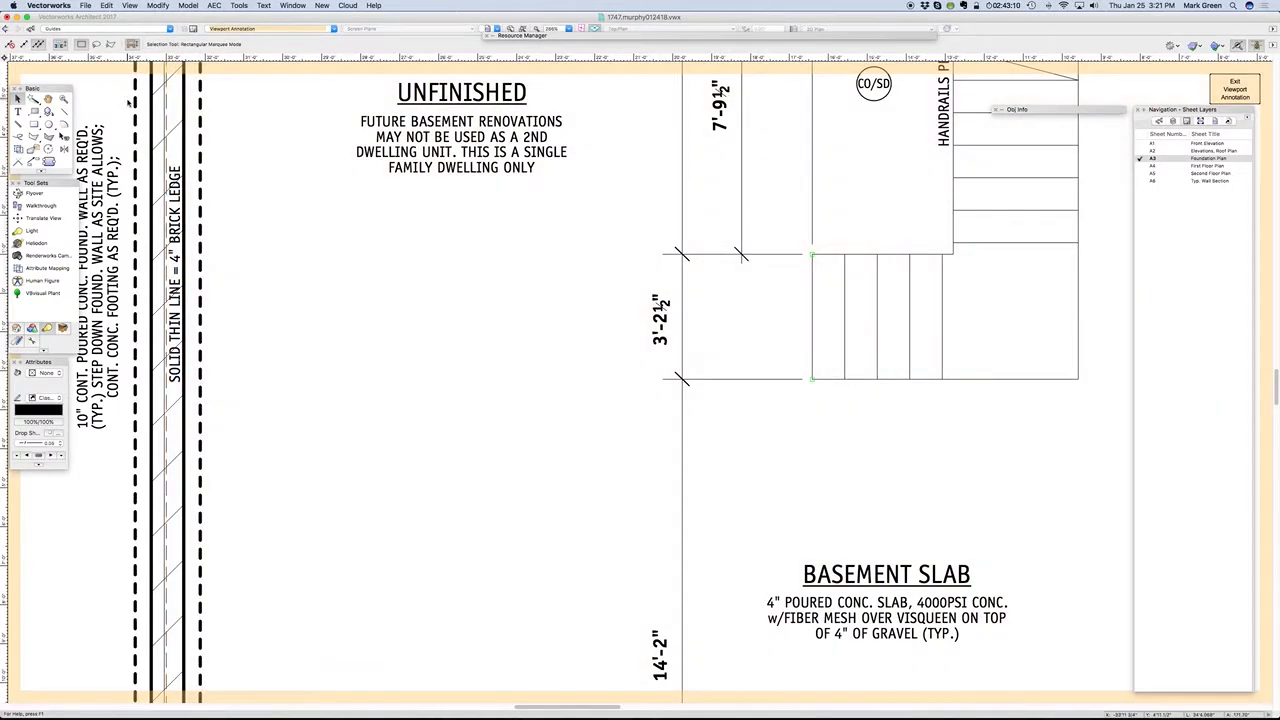
Step: Switch to sheet A4, First Floor Plan, and open its viewport's annotations for editing
scroll(428, 448, "down", 5)
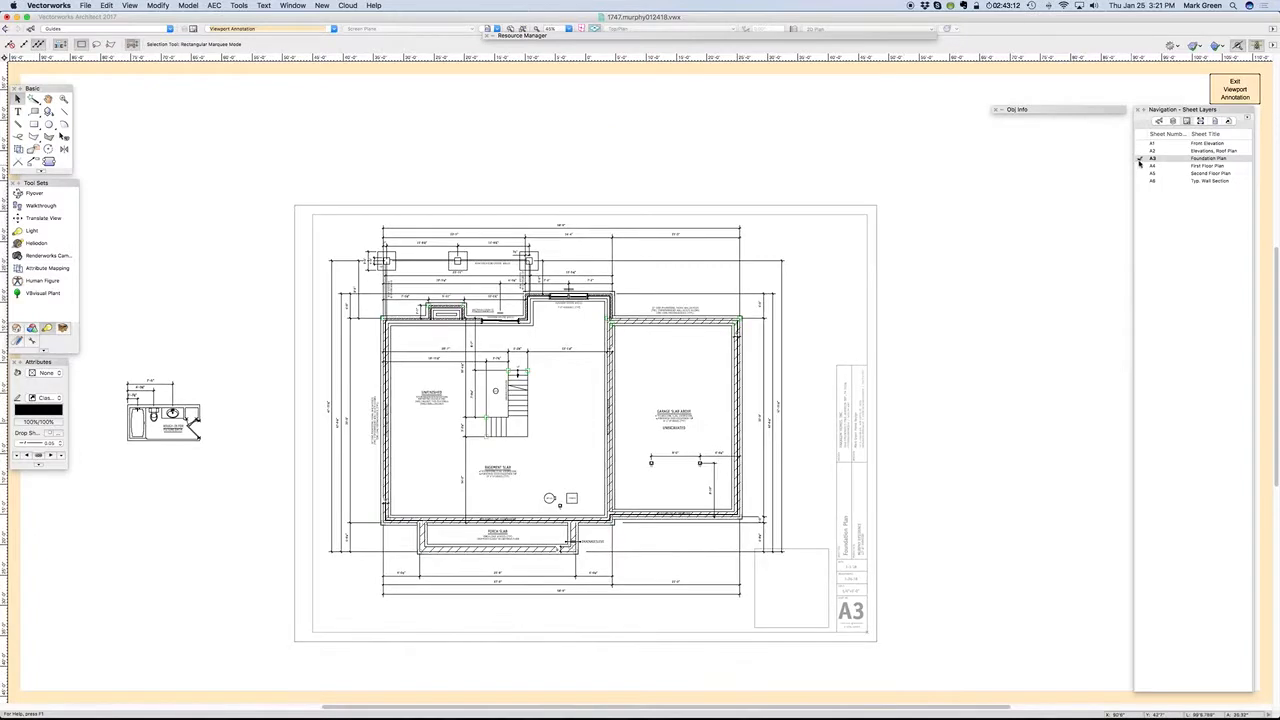
left_click(1139, 166)
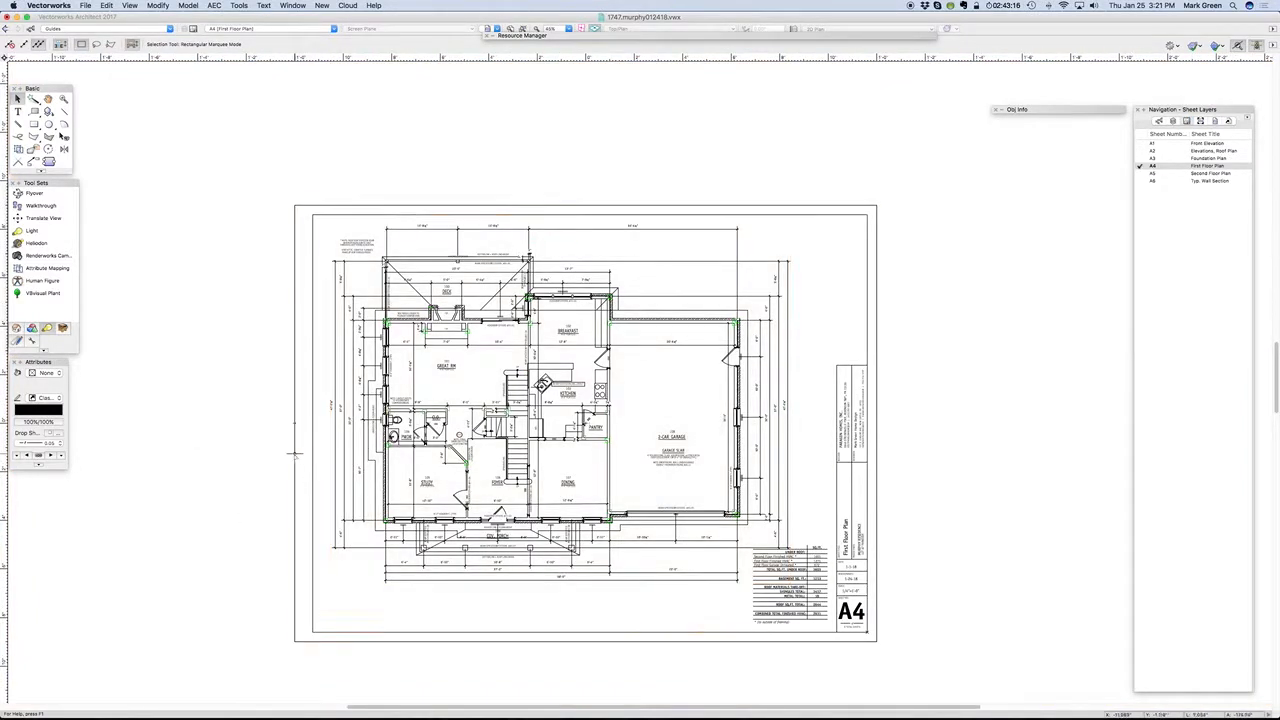
scroll(282, 466, "up", 5)
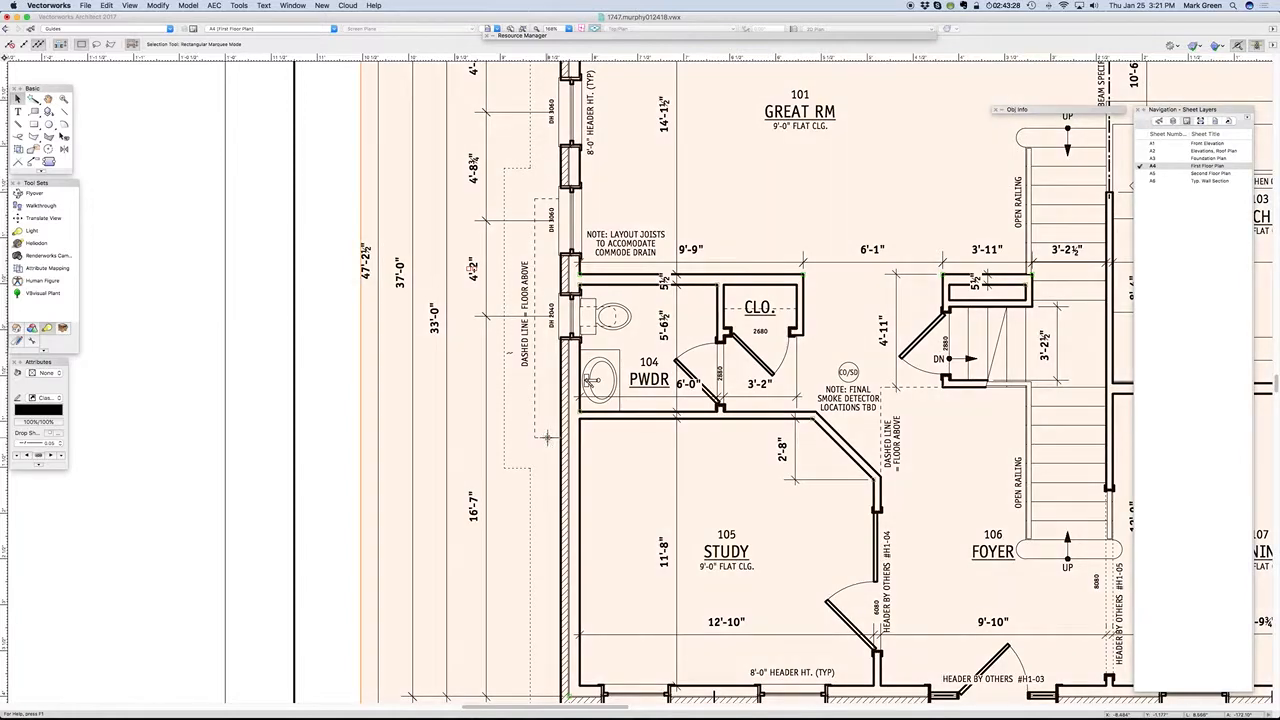
double_click(545, 437)
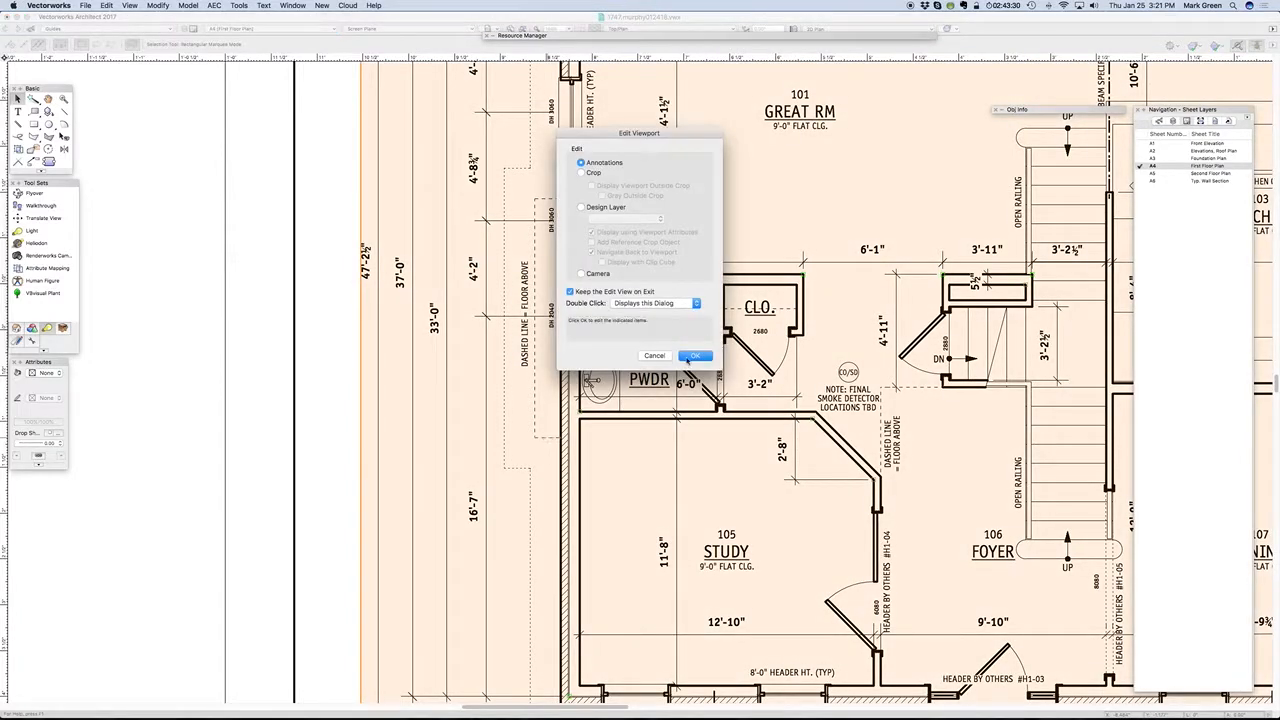
key("Return")
Step: Examine the dashed floor-above lines outside the powder room and in the foyer, and the dotted line around the house
left_click(535, 396)
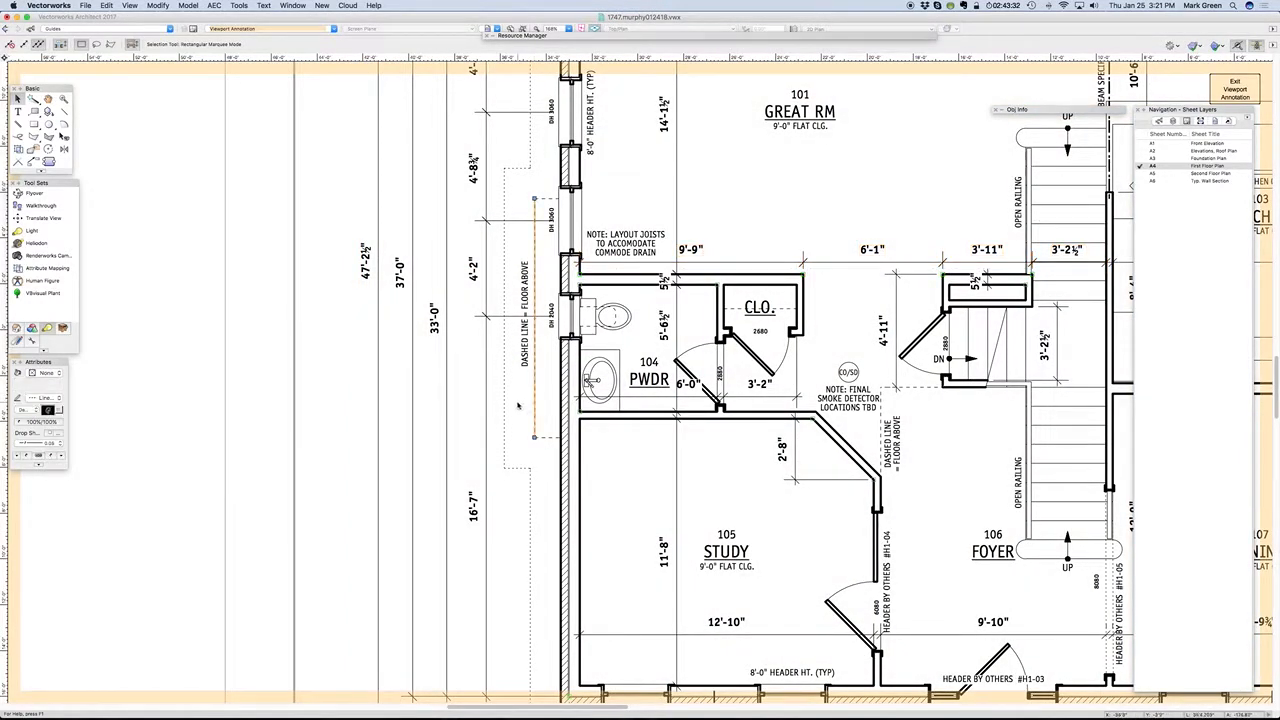
left_click(518, 405)
left_click(879, 424)
scroll(505, 535, "down", 3)
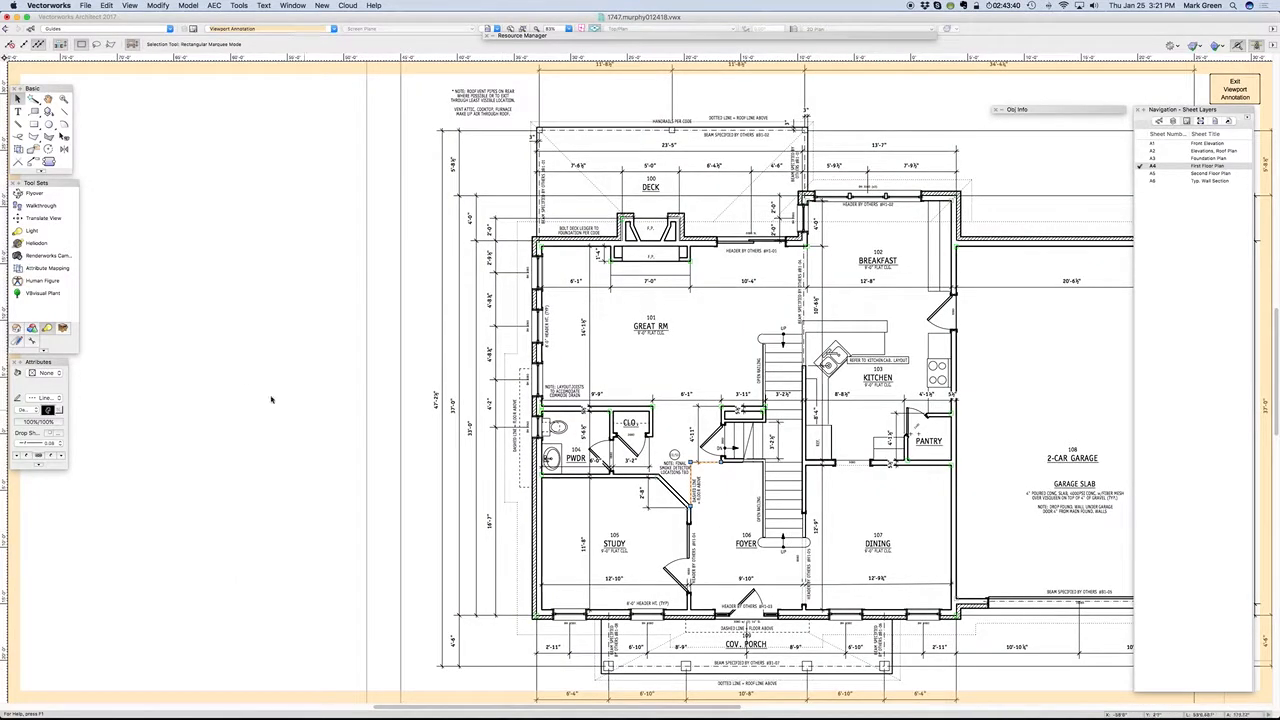
scroll(247, 391, "down", 3)
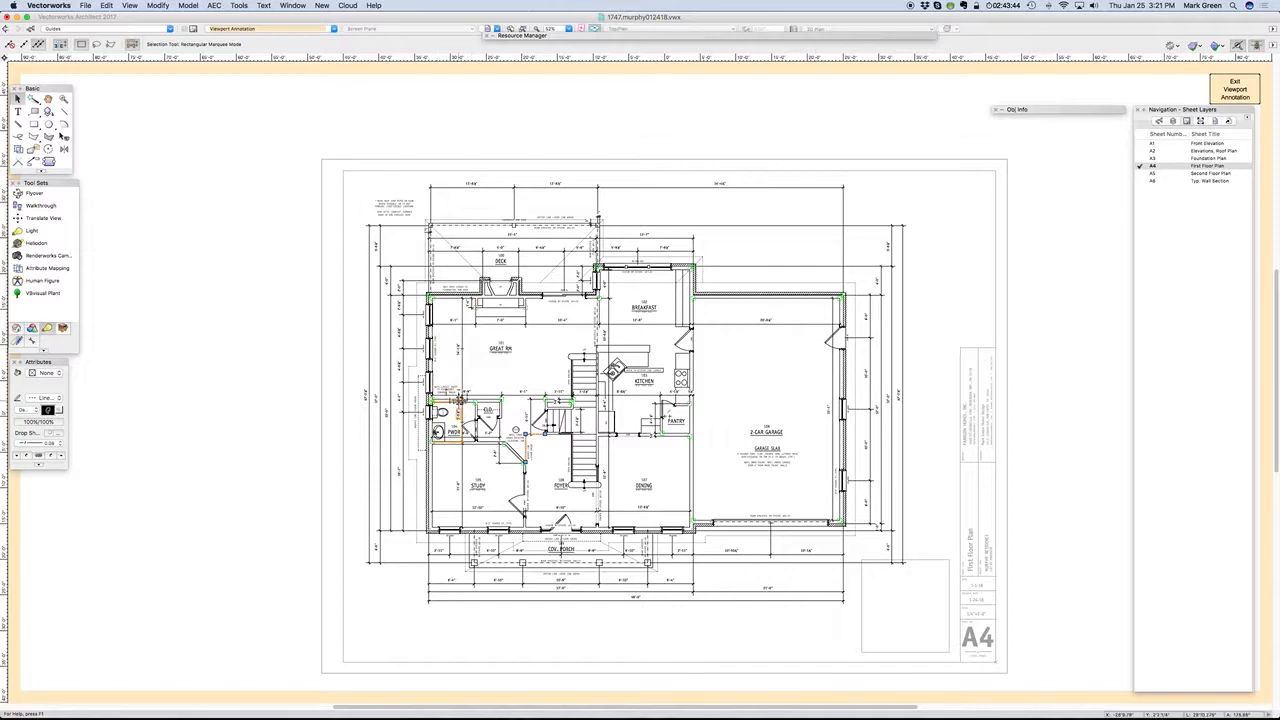
scroll(456, 402, "up", 5)
scroll(463, 400, "down", 4)
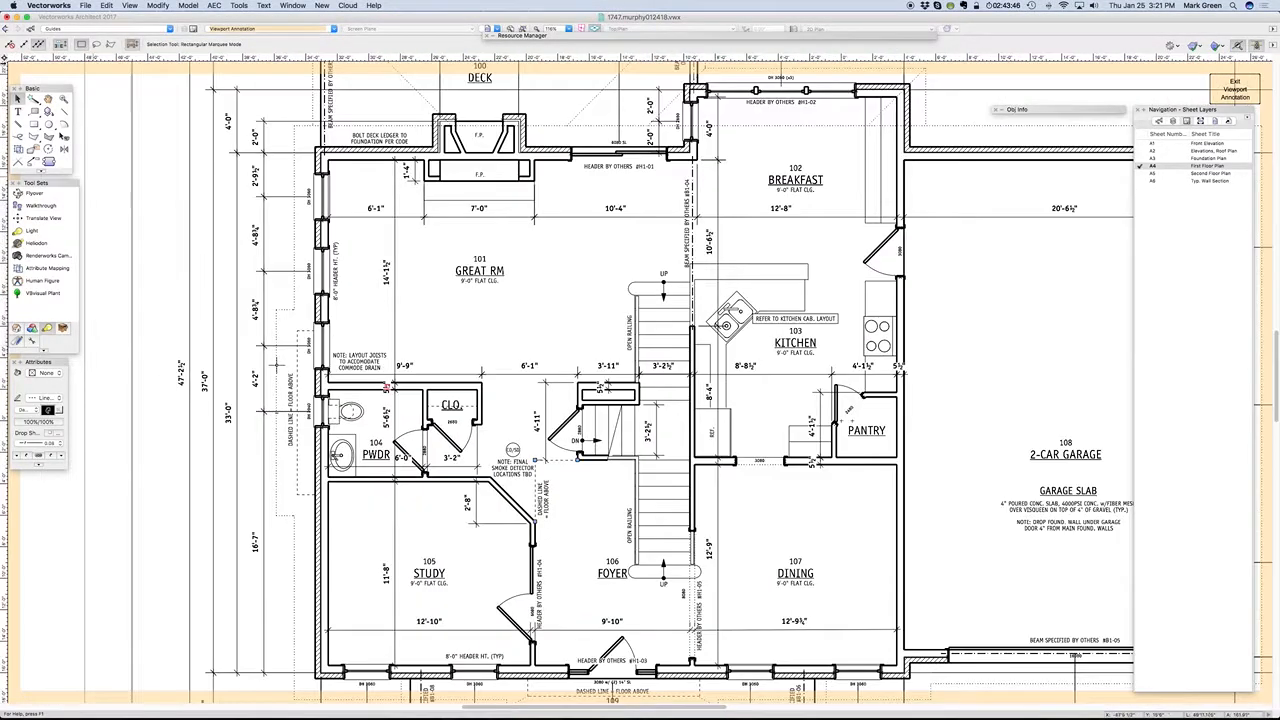
Step: Recolor the dotted roof outline around the first floor plan magenta, give it a heavier line thickness, and check the result
left_click(132, 281)
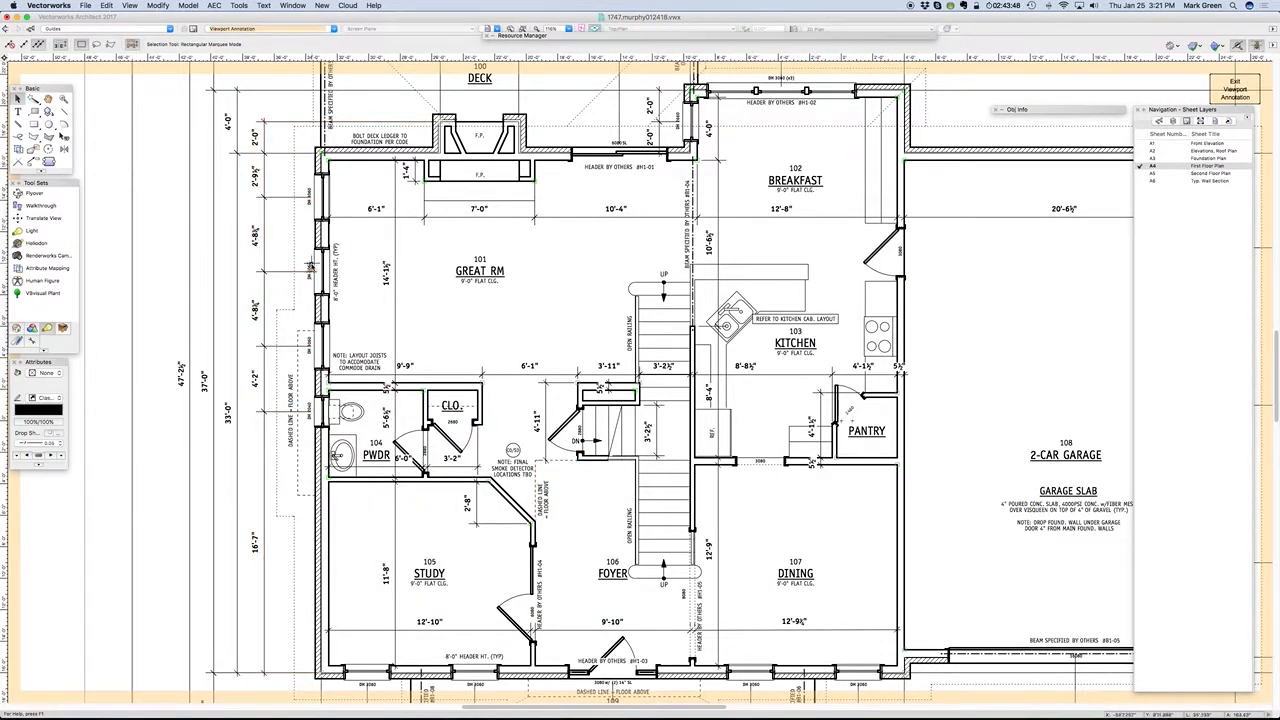
left_click(294, 251)
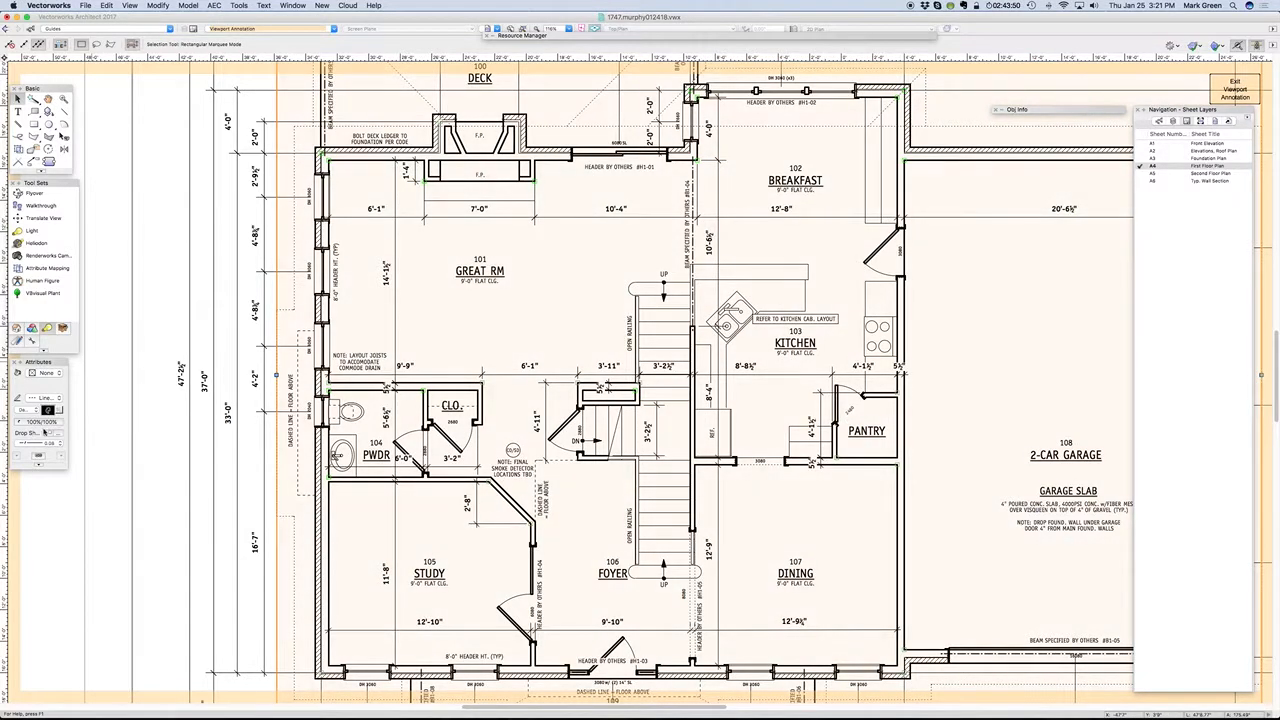
left_click(48, 411)
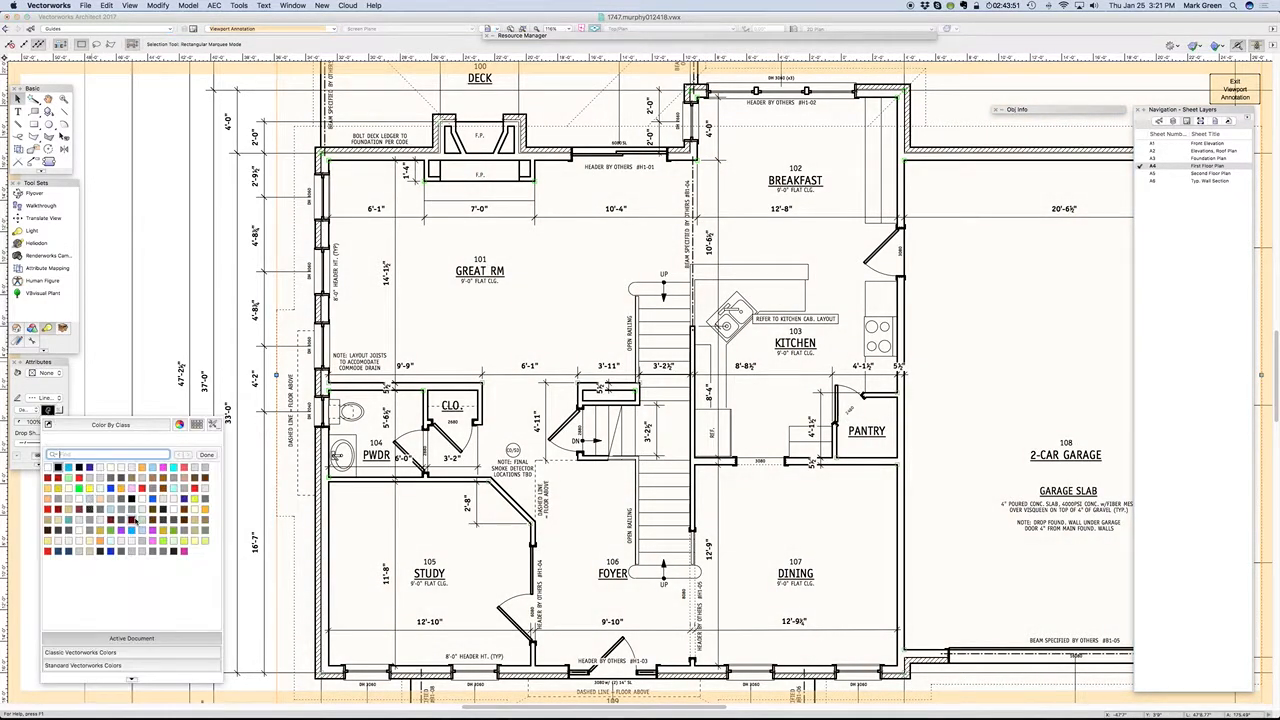
left_click(153, 467)
left_click(56, 444)
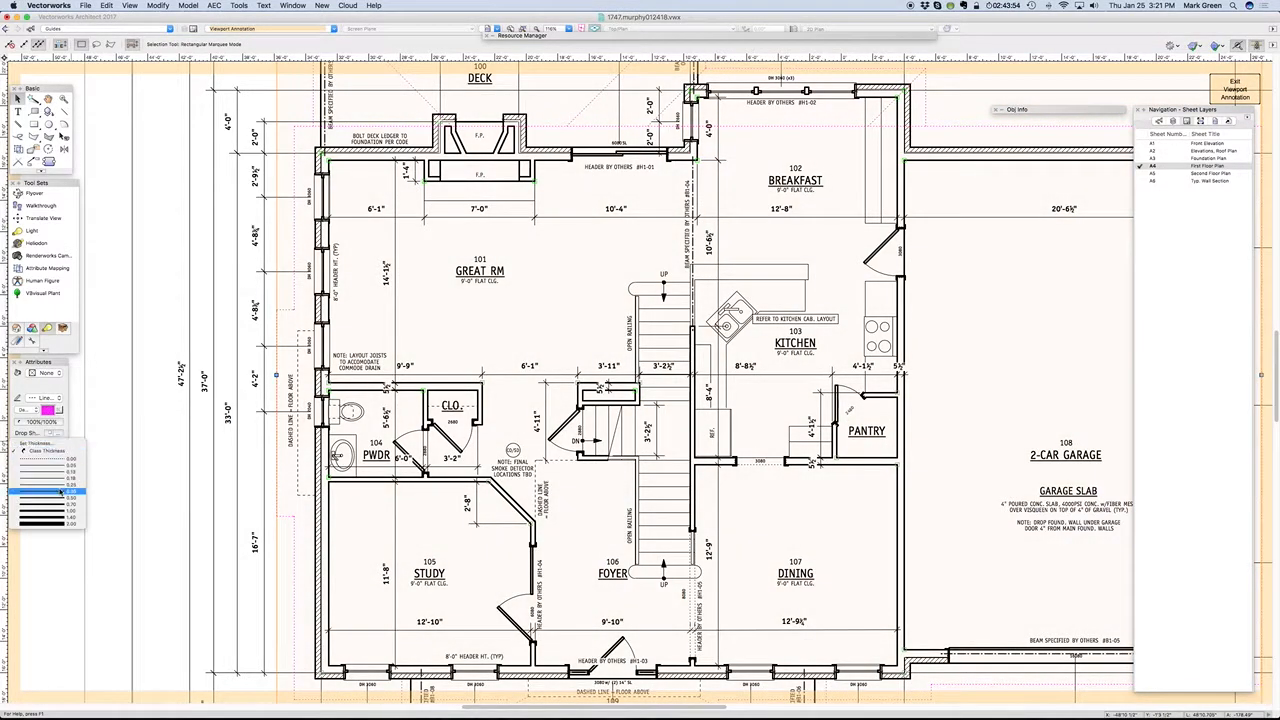
left_click(178, 532)
scroll(178, 521, "down", 3)
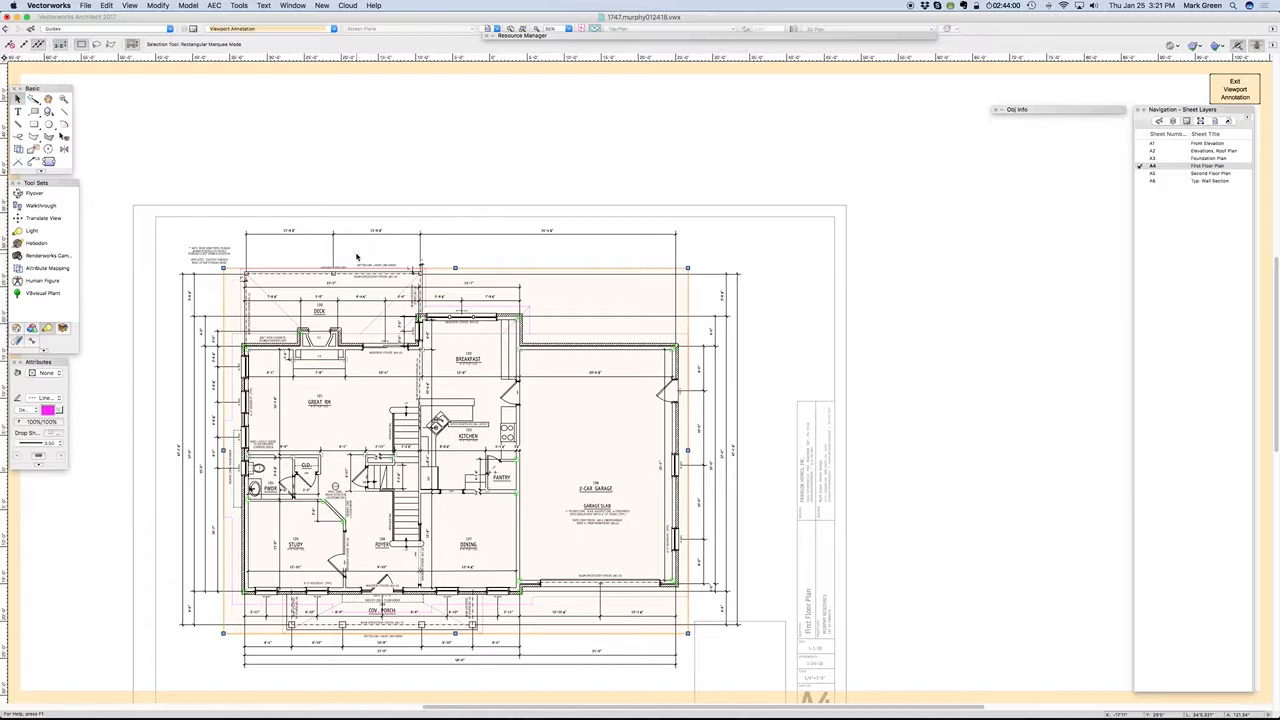
left_click(969, 512)
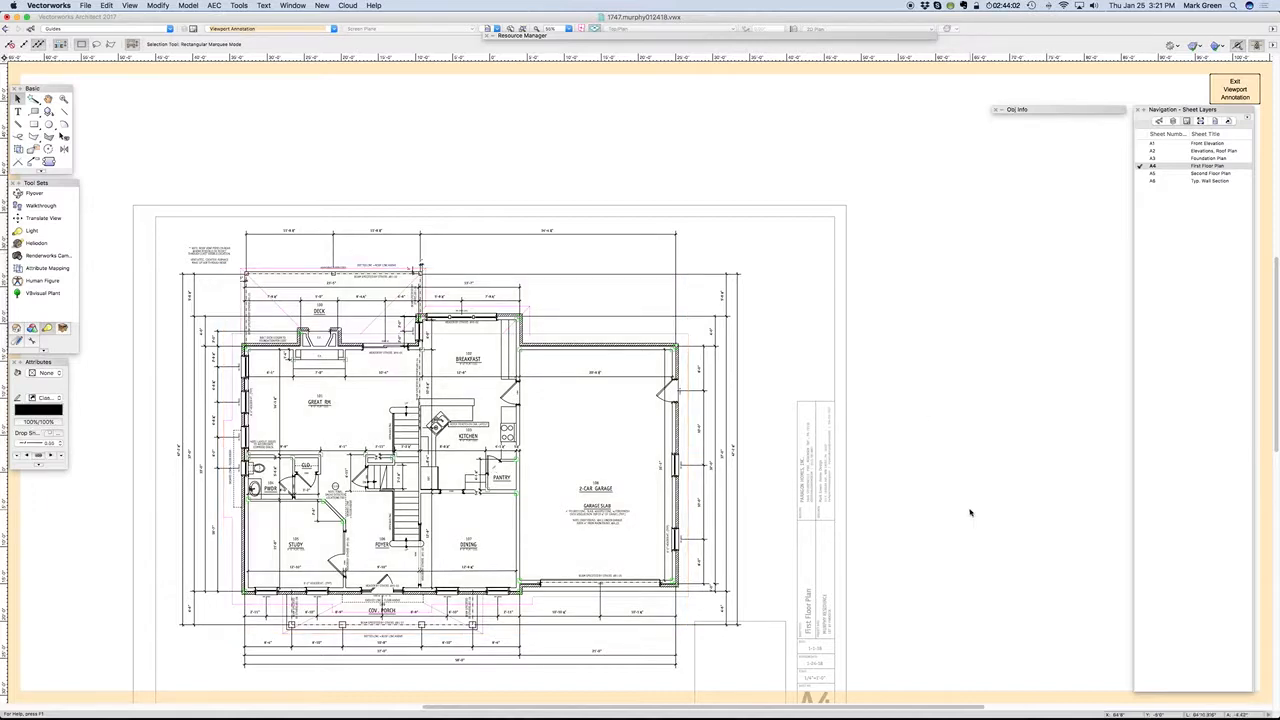
scroll(440, 655, "up", 3)
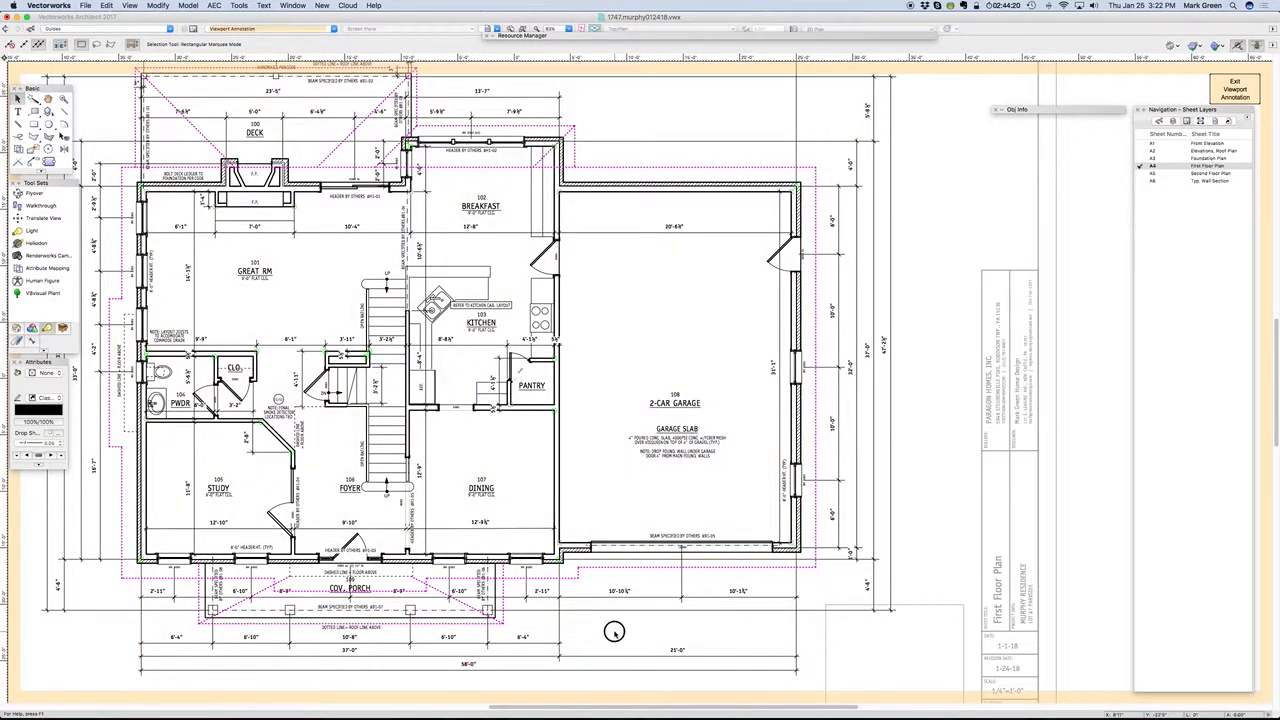
scroll(628, 640, "down", 4)
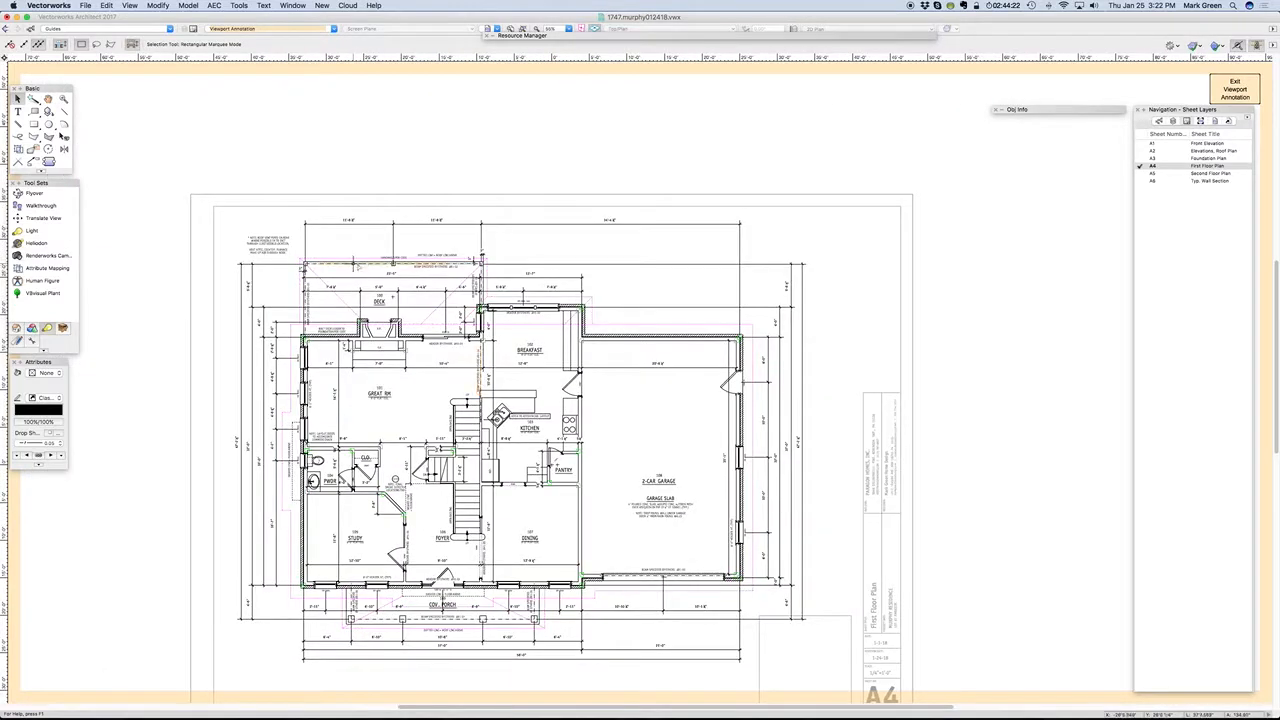
Step: Undo the magenta color and heavier line thickness on the dotted roof outline of the first floor plan
scroll(375, 262, "up", 6)
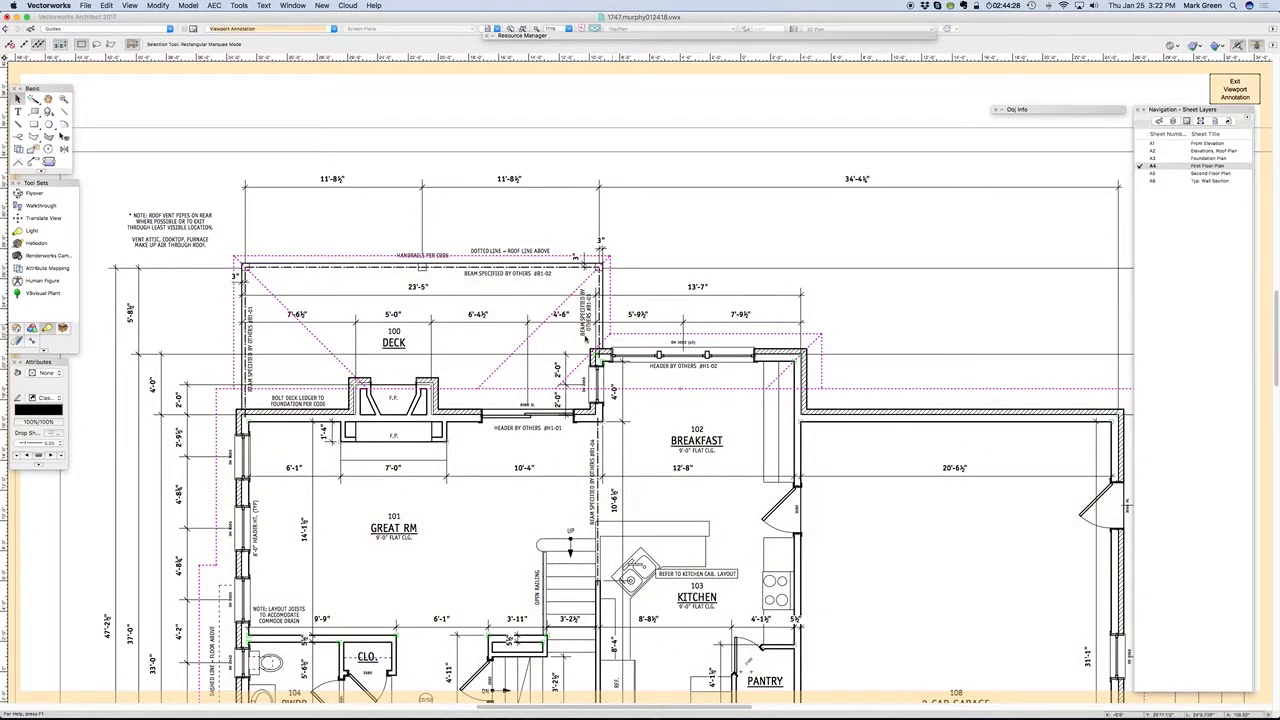
scroll(372, 154, "down", 1)
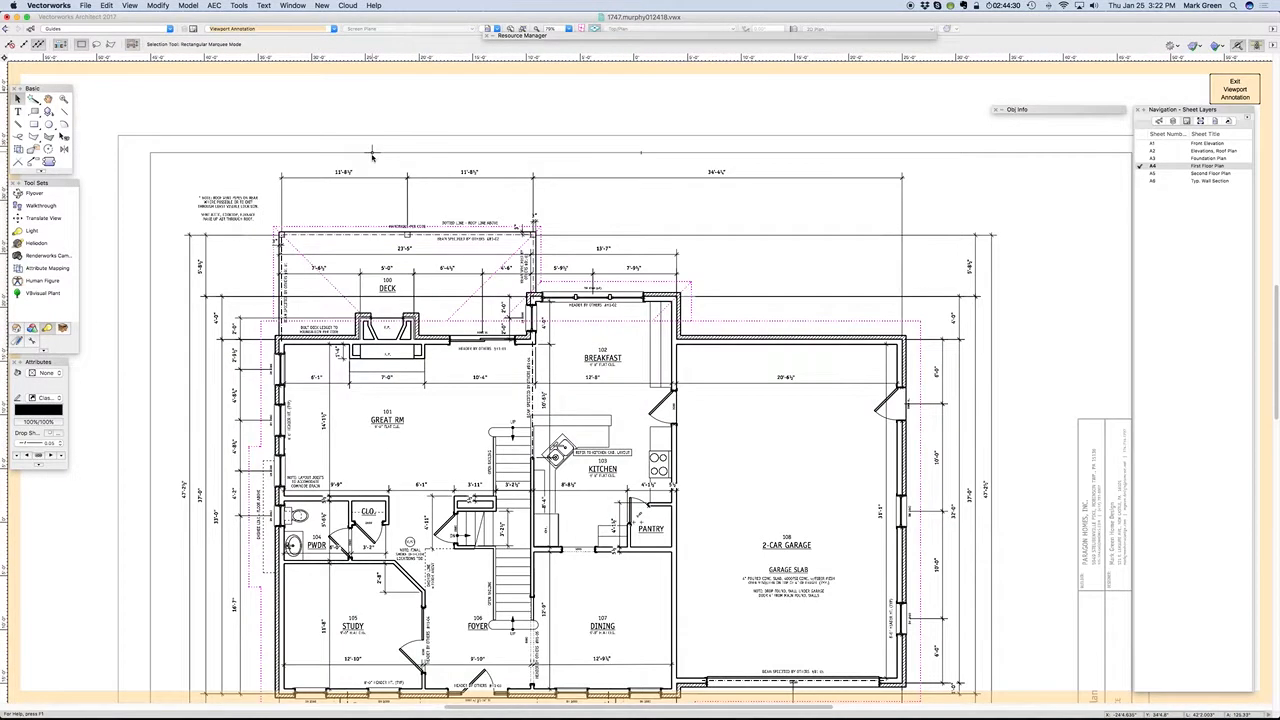
key("super+z")
key("super+z")
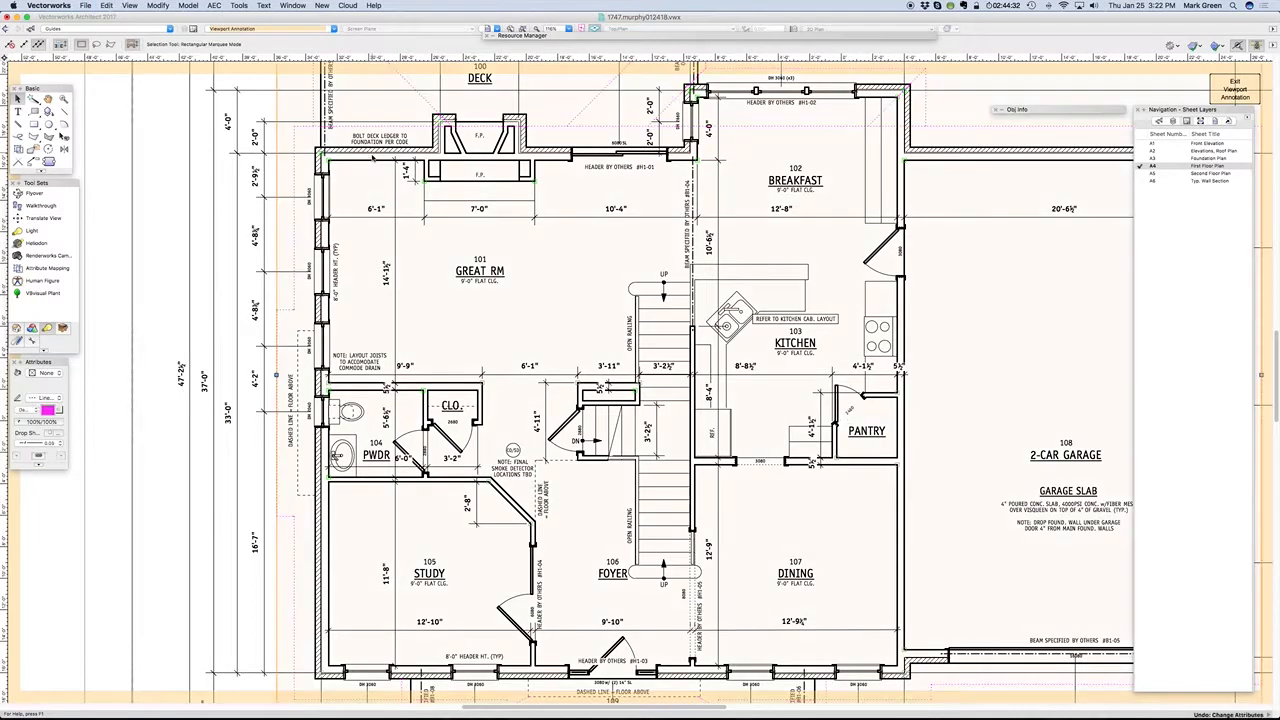
key("super+z")
key("super+z")
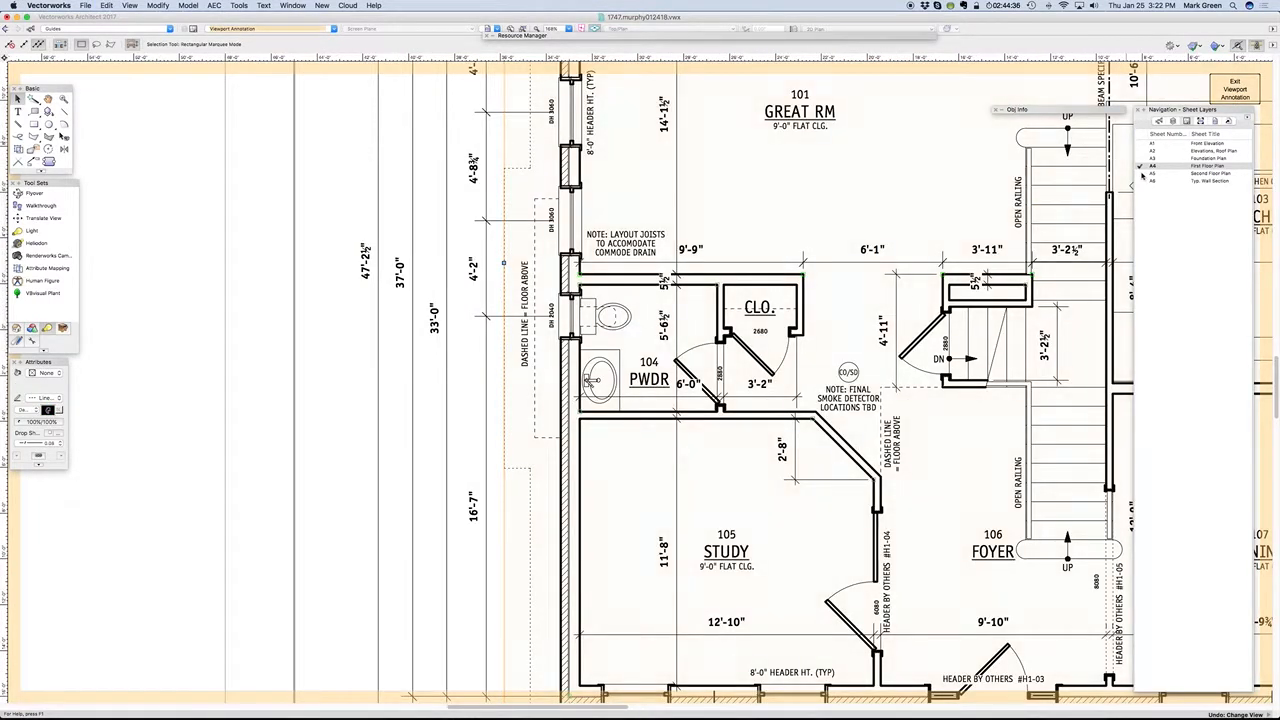
Step: Switch to sheet A5, Second Floor Plan, and open its viewport's annotations for editing
left_click(1141, 173)
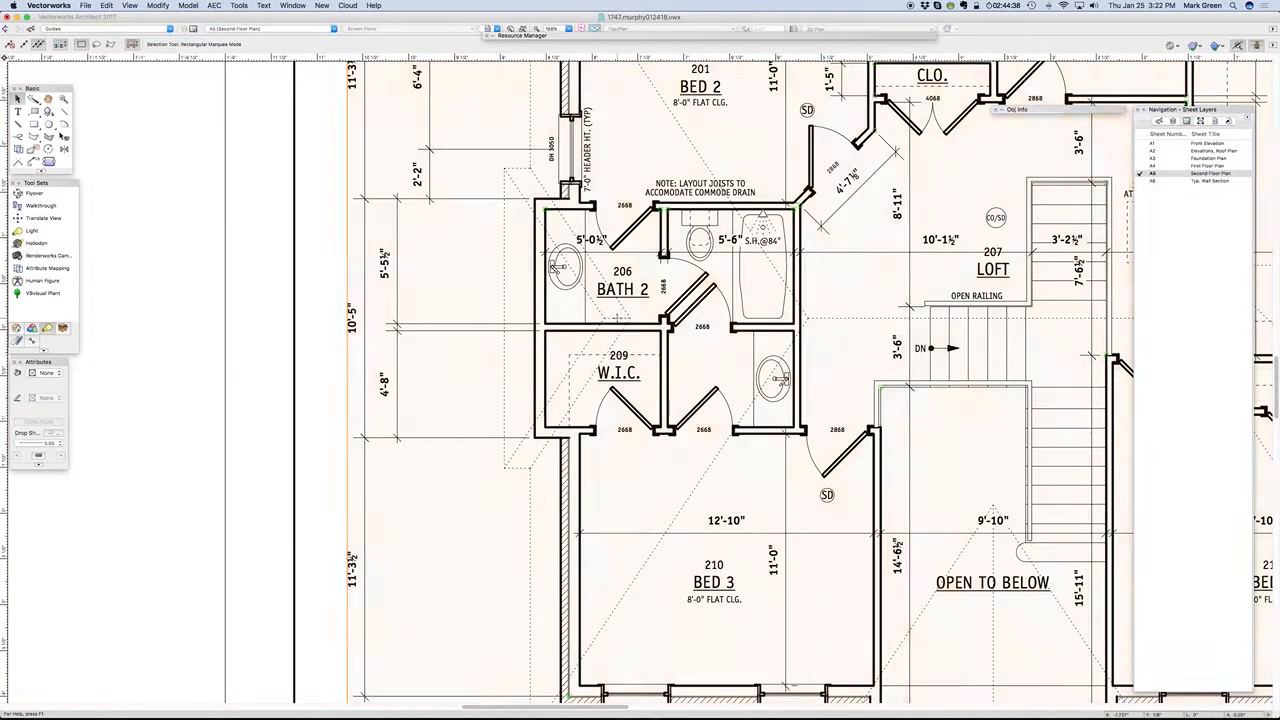
double_click(618, 320)
key("Return")
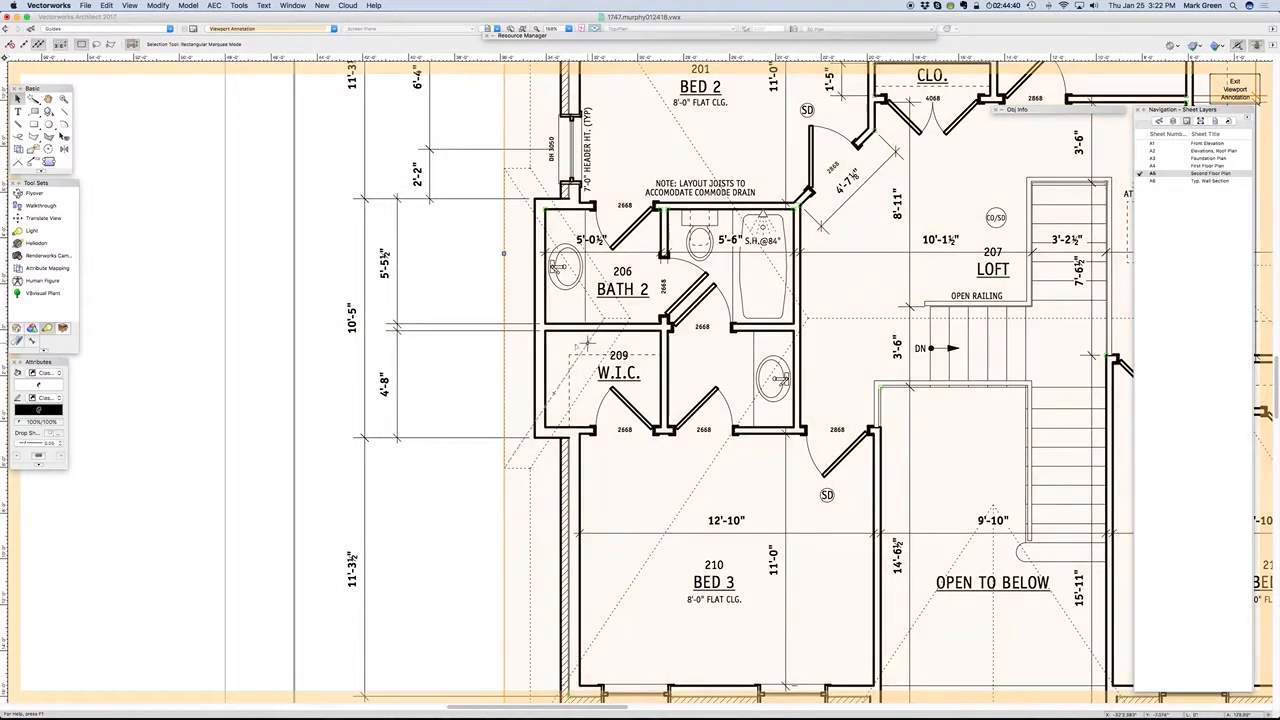
Step: Recolor the dotted roof lines on the second floor plan magenta, give them a heavier line thickness, and clear the selection
left_click(48, 410)
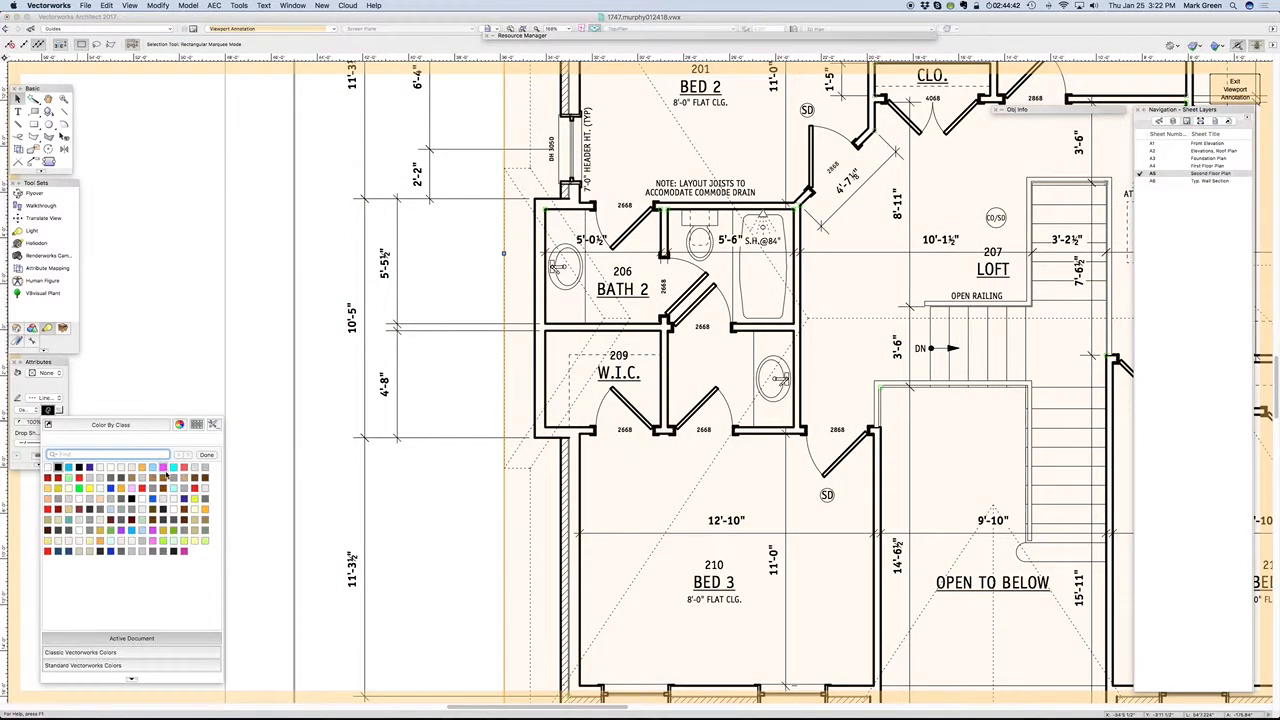
left_click(163, 467)
left_click(44, 441)
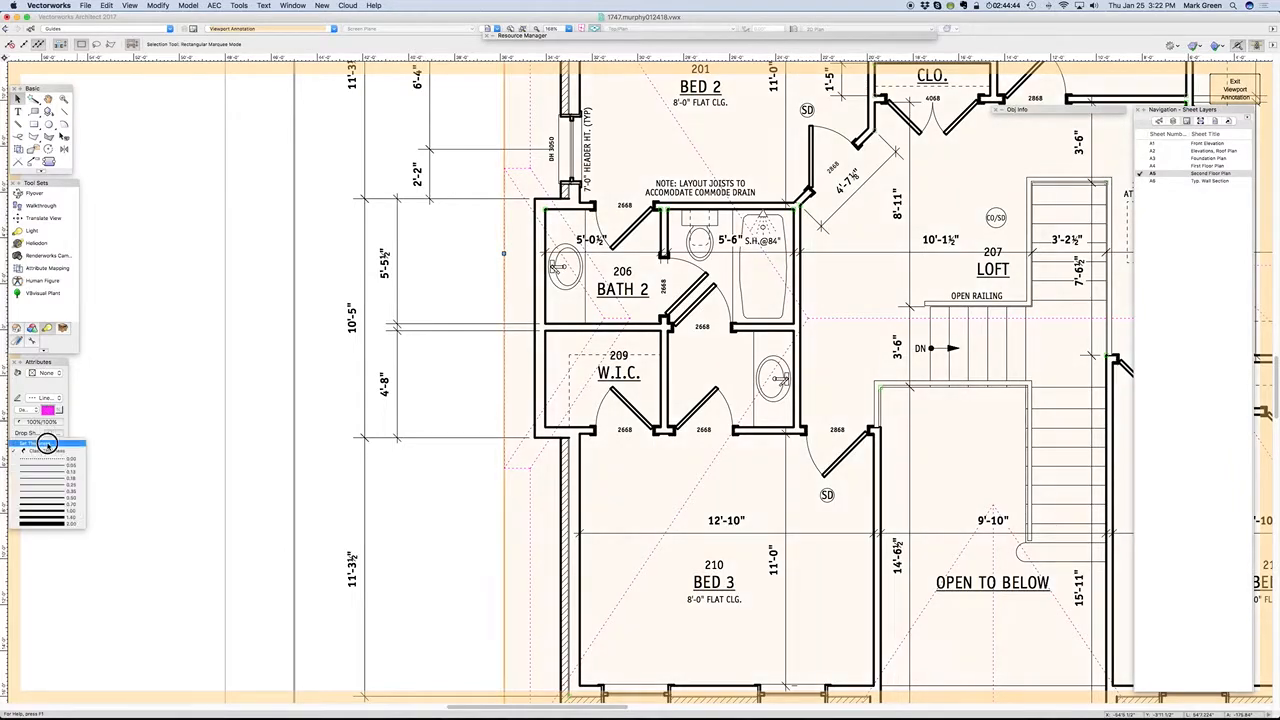
left_click(68, 497)
scroll(172, 421, "down", 3)
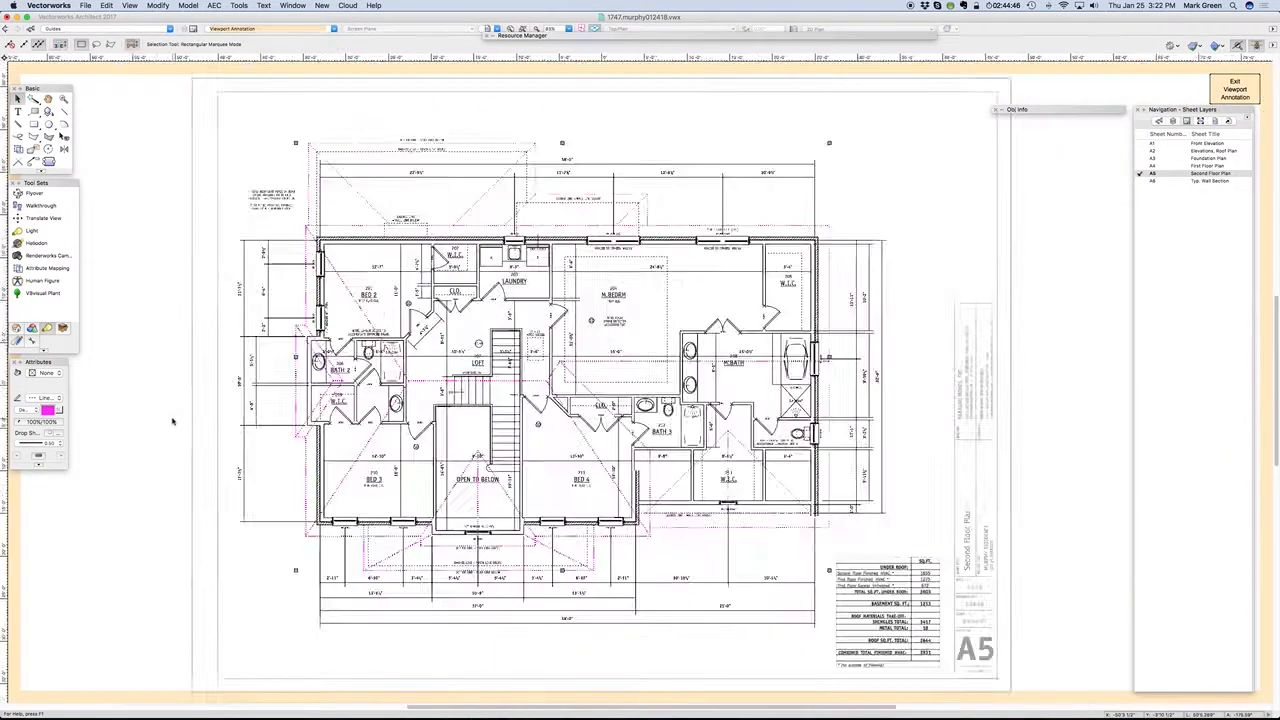
scroll(172, 421, "down", 2)
scroll(263, 408, "up", 4)
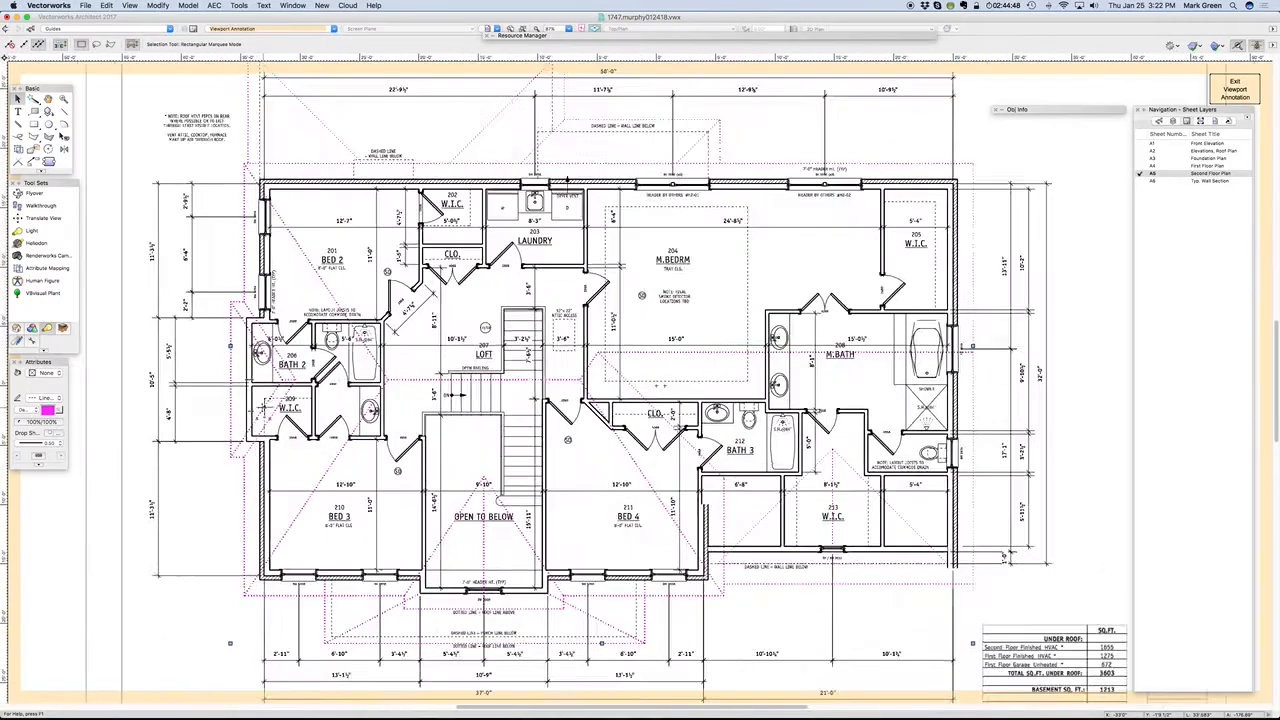
scroll(218, 500, "down", 2)
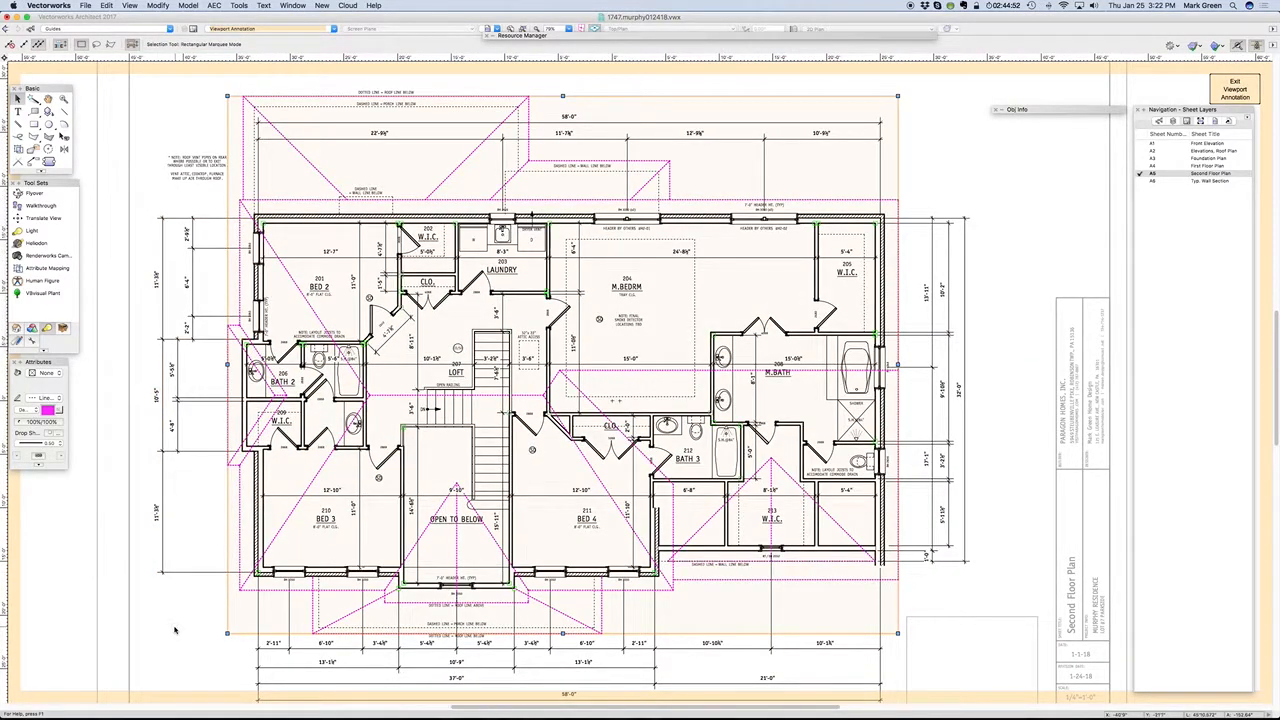
left_click(994, 416)
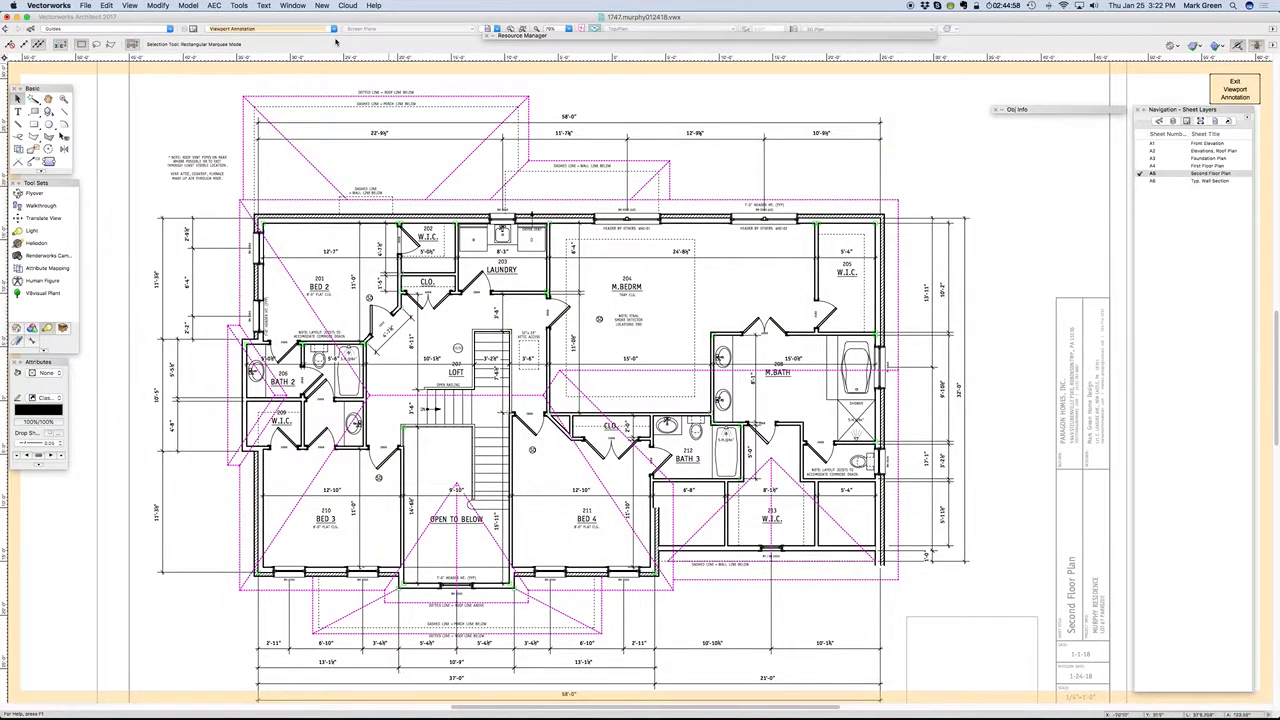
Step: Examine the dashed wall-line and porch-line labels at the rear and front of the second floor plan against their lines
scroll(370, 73, "up", 4)
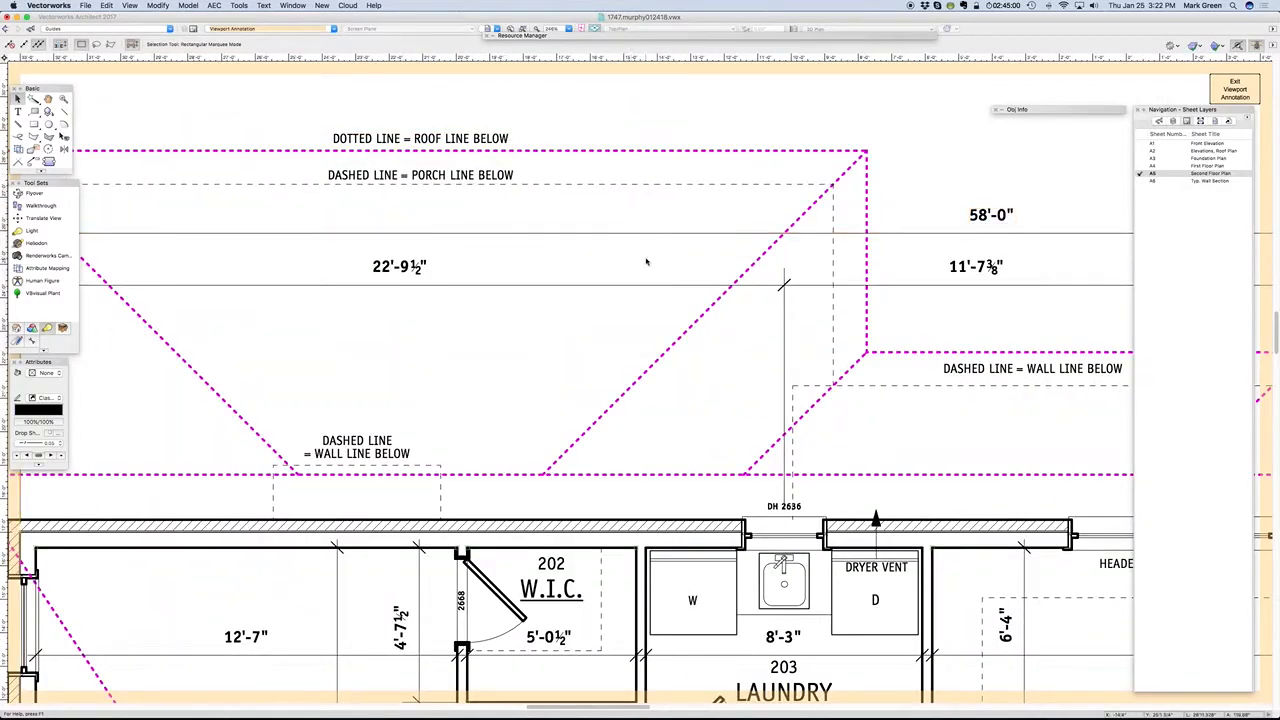
scroll(646, 262, "down", 2)
scroll(674, 161, "up", 1)
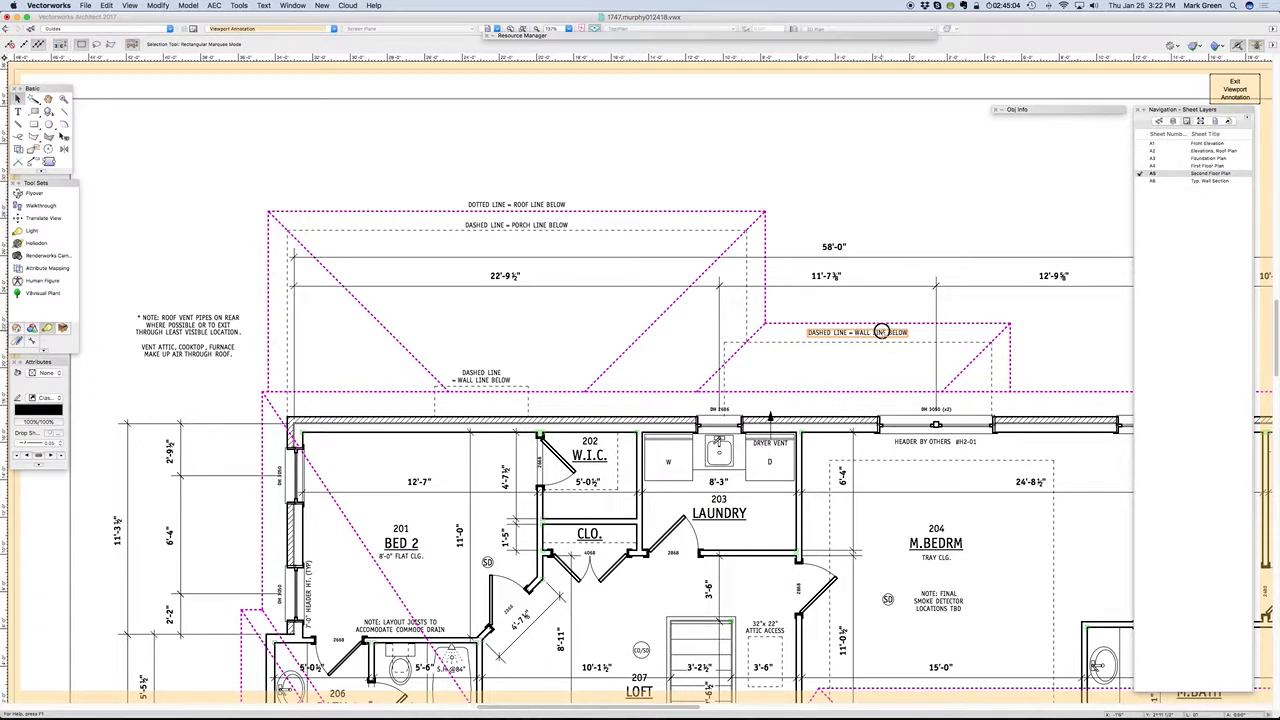
left_click(881, 331)
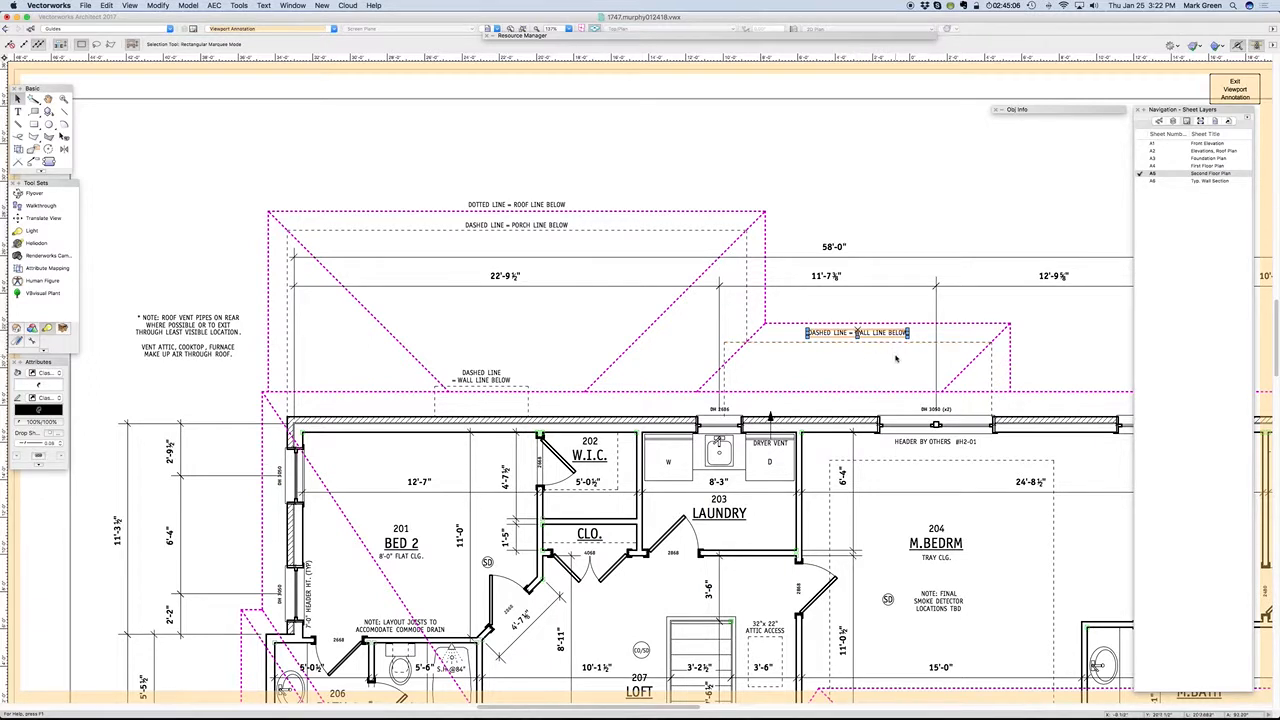
left_click(896, 358)
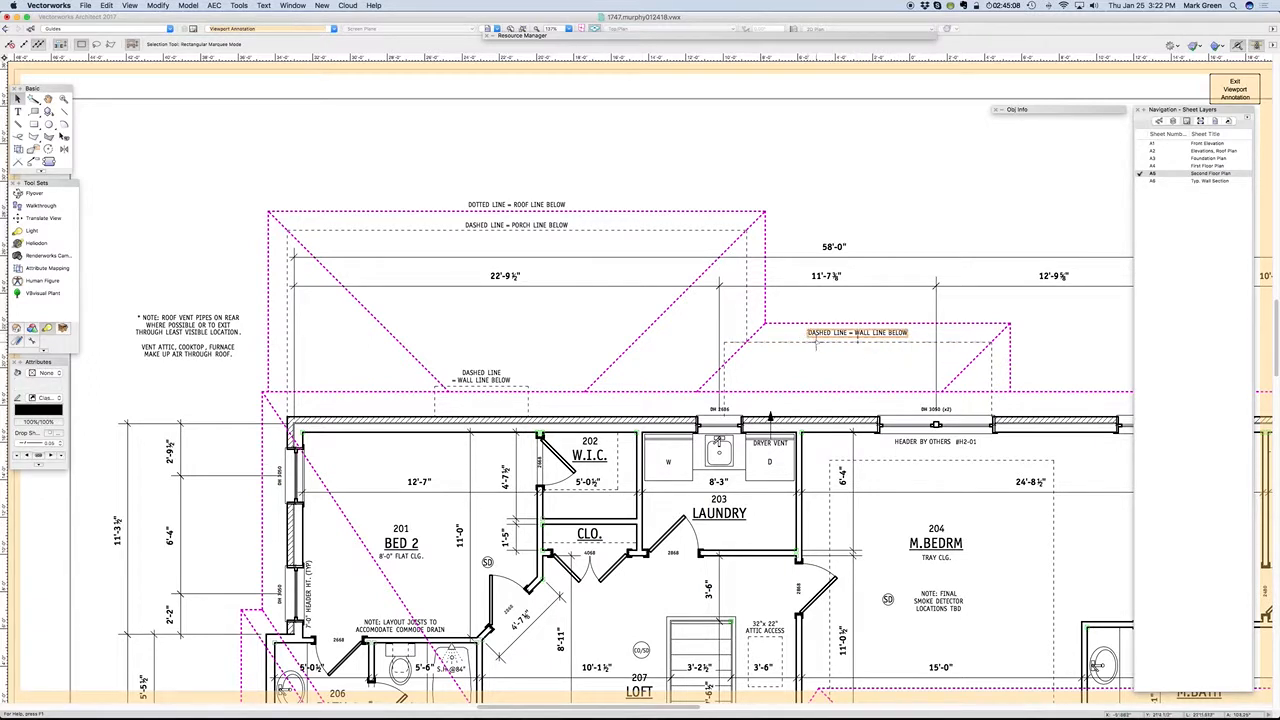
left_click(545, 226)
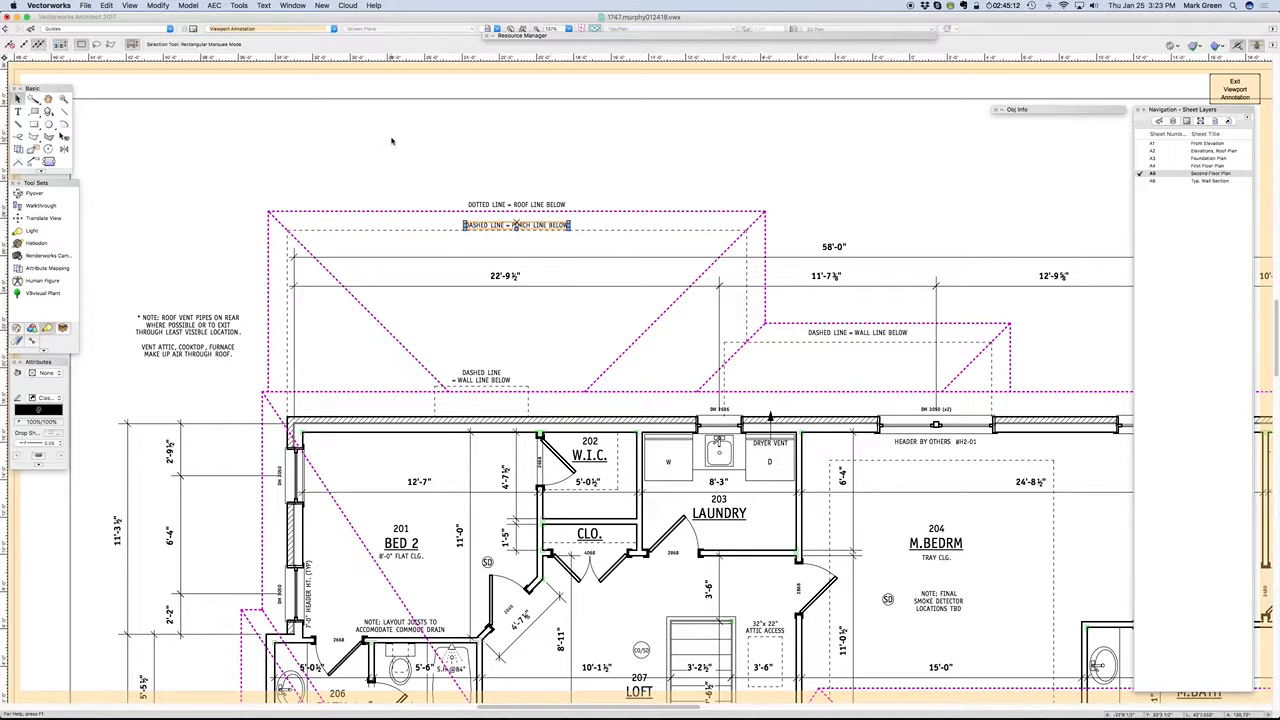
left_click(494, 377)
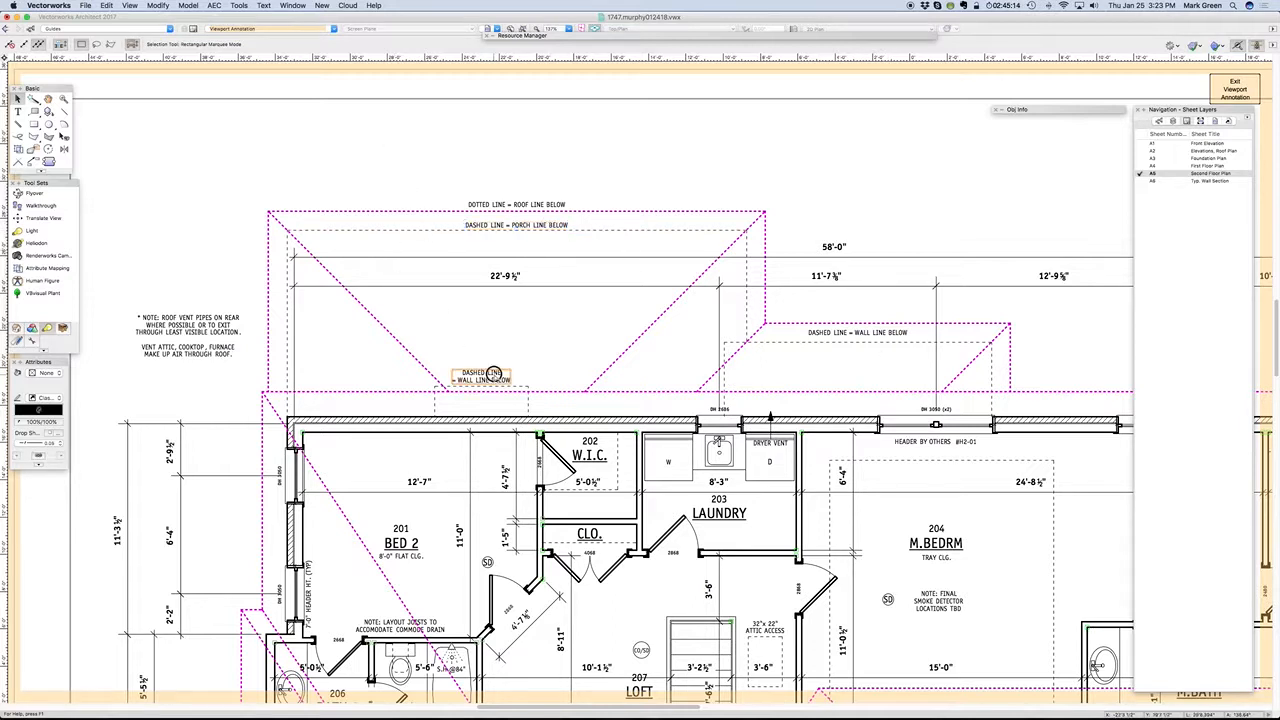
scroll(494, 377, "down", 5)
scroll(494, 377, "down", 5)
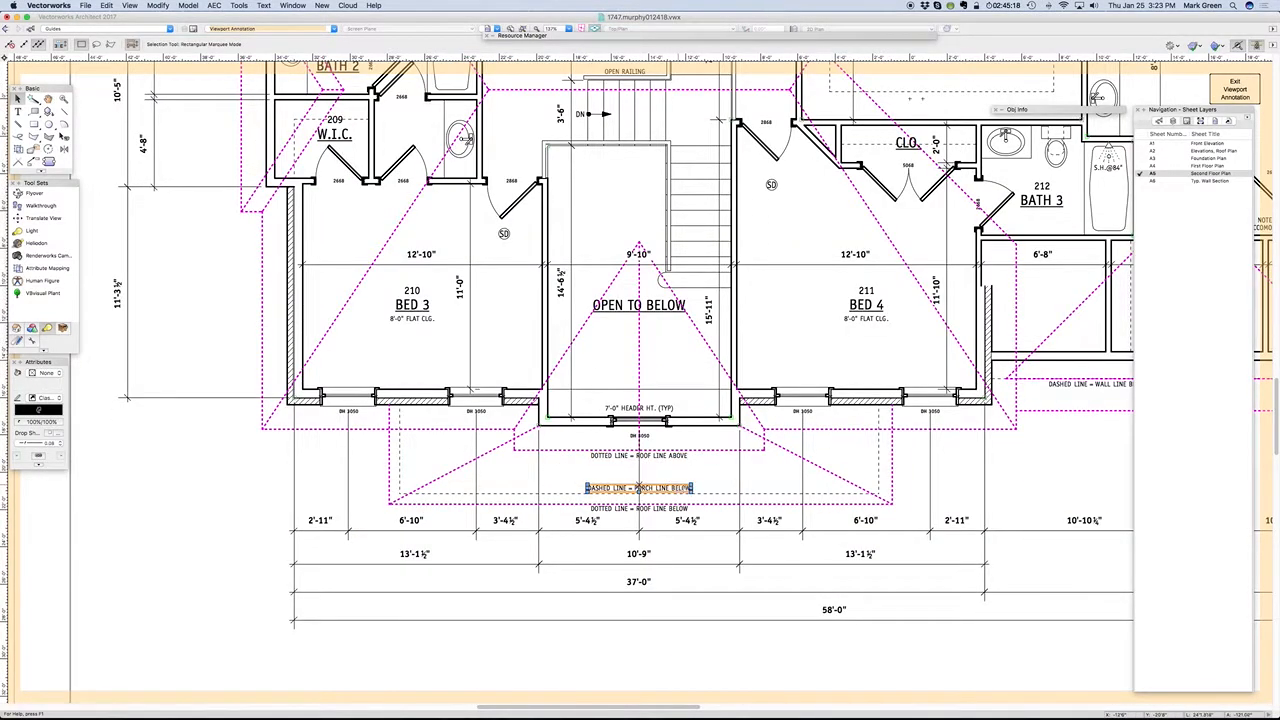
scroll(771, 497, "up", 5)
scroll(773, 496, "up", 5)
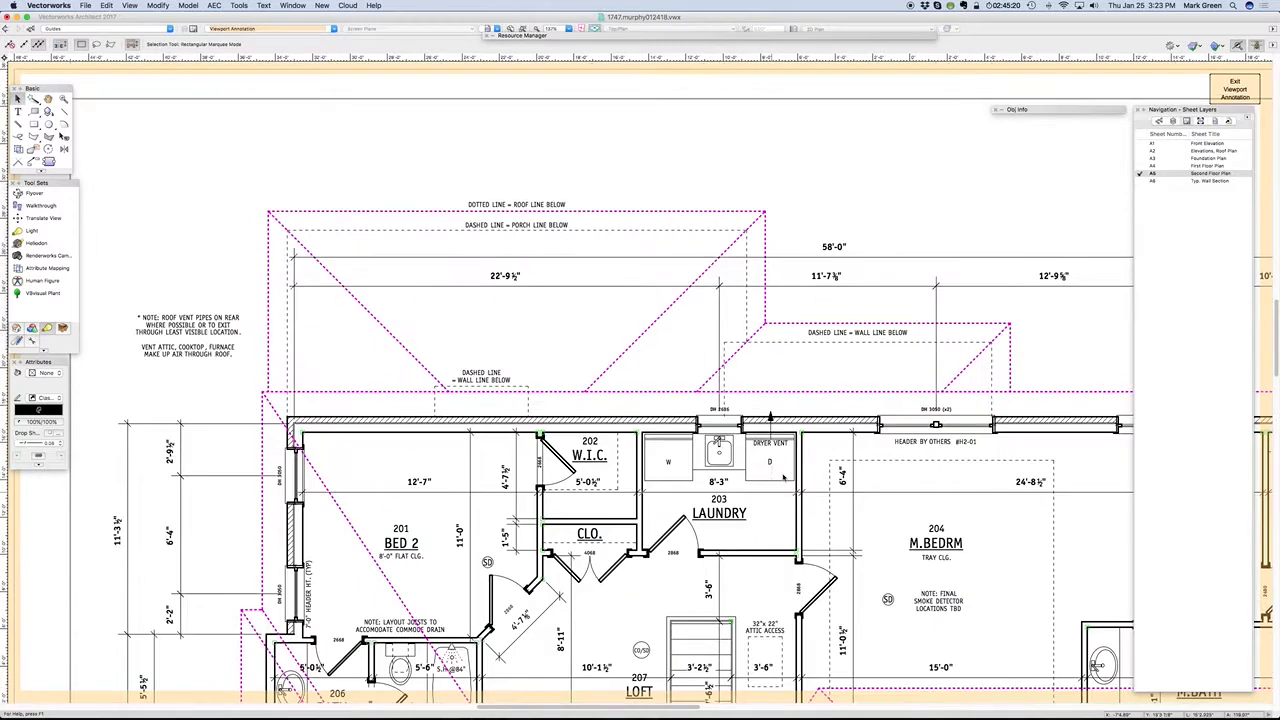
Step: Examine the roof-line labels at the rear and front and the wall-line label below the W.I.C., and exit the viewport annotations
left_click(550, 204)
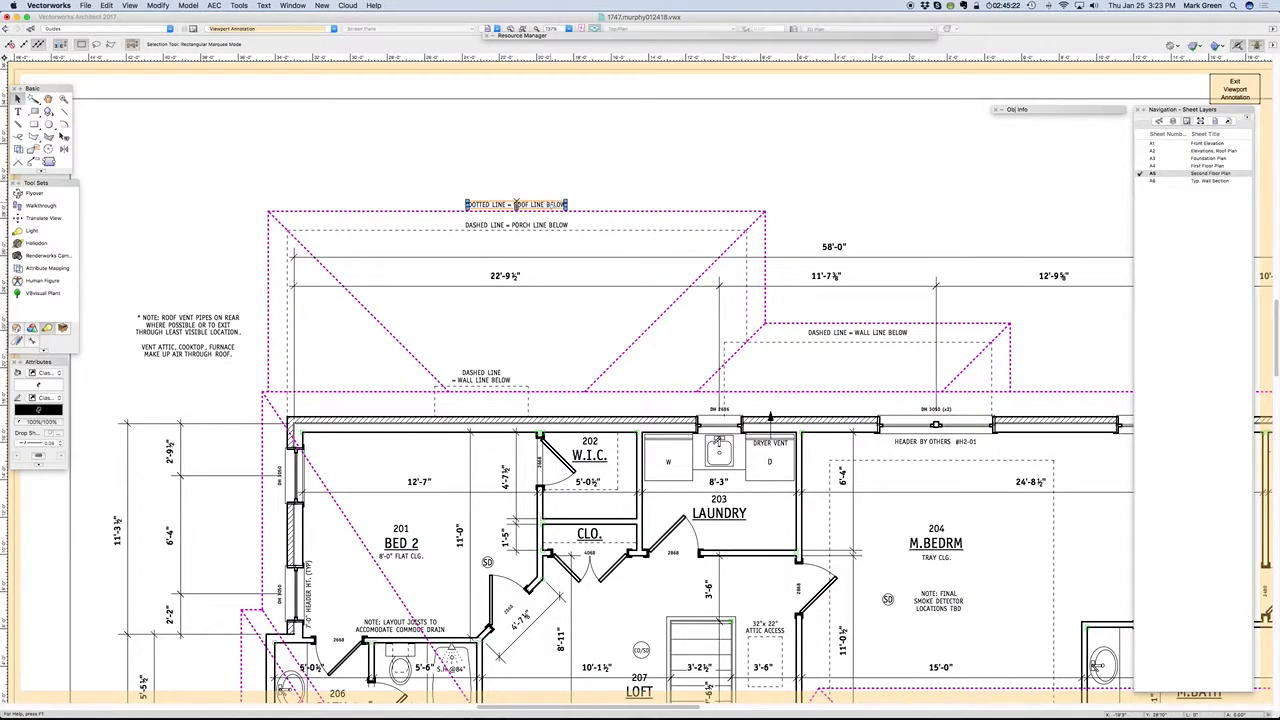
scroll(550, 205, "down", 7)
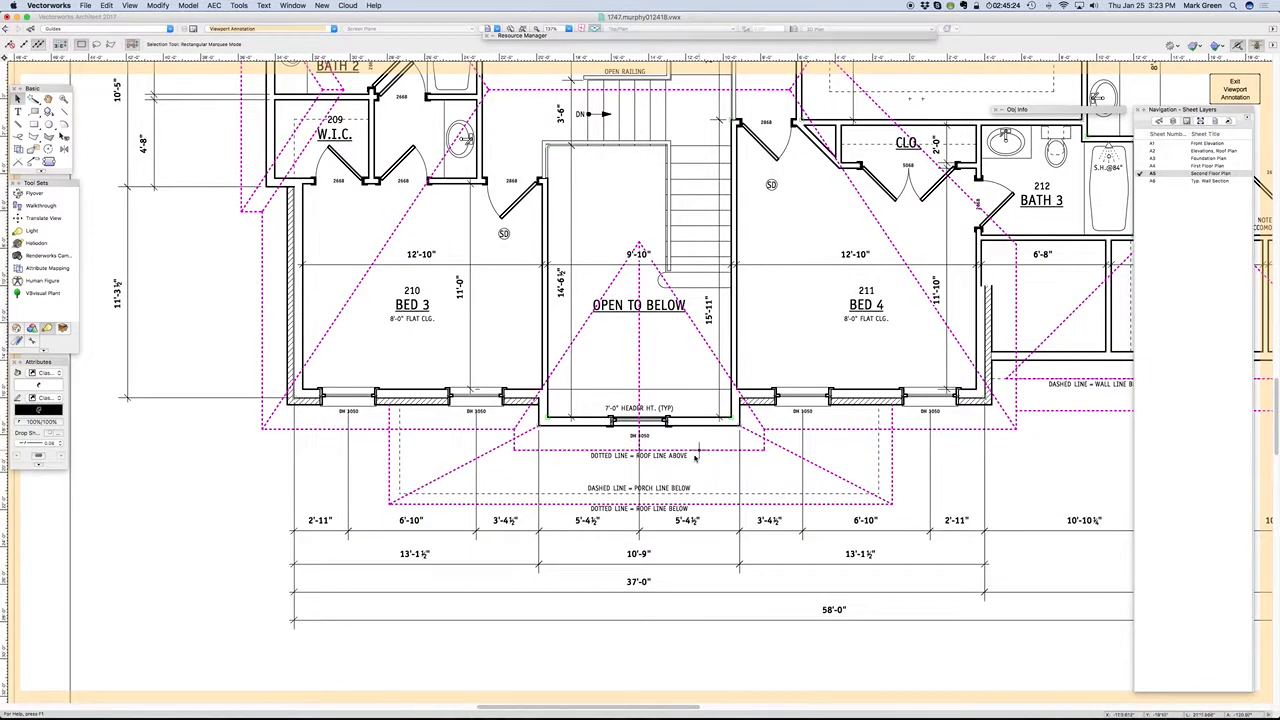
left_click(693, 456)
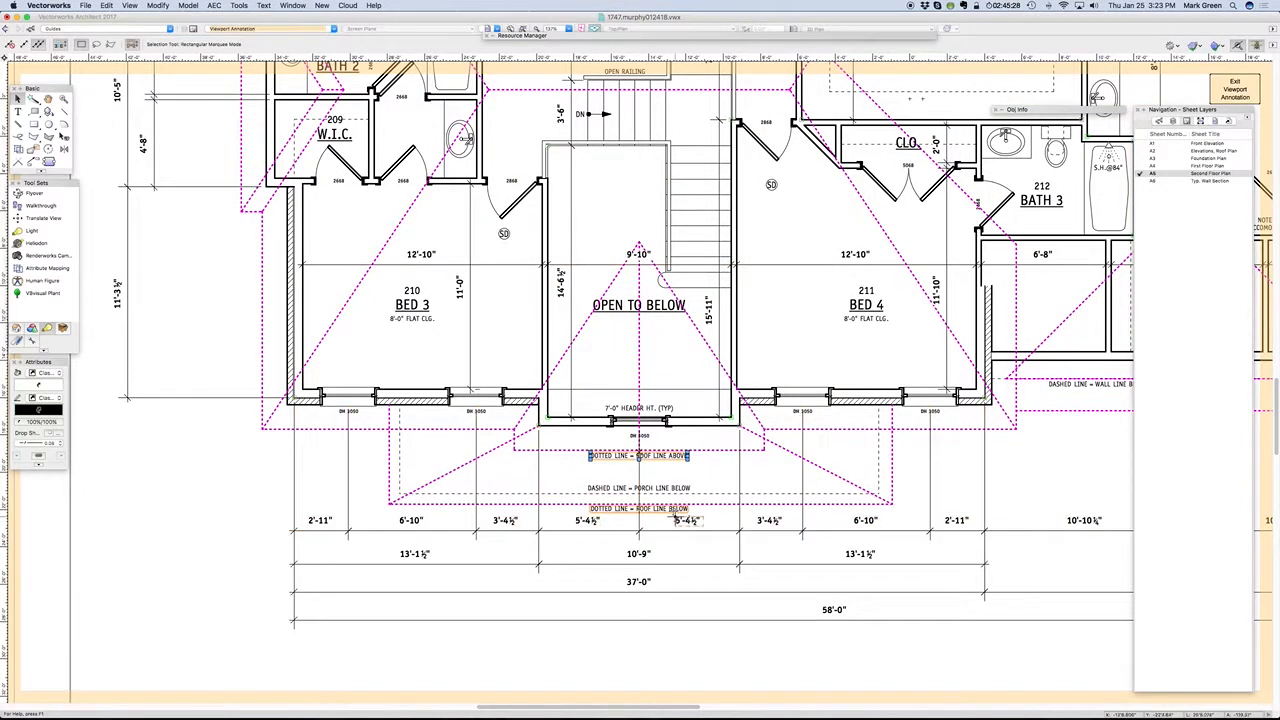
left_click(672, 510)
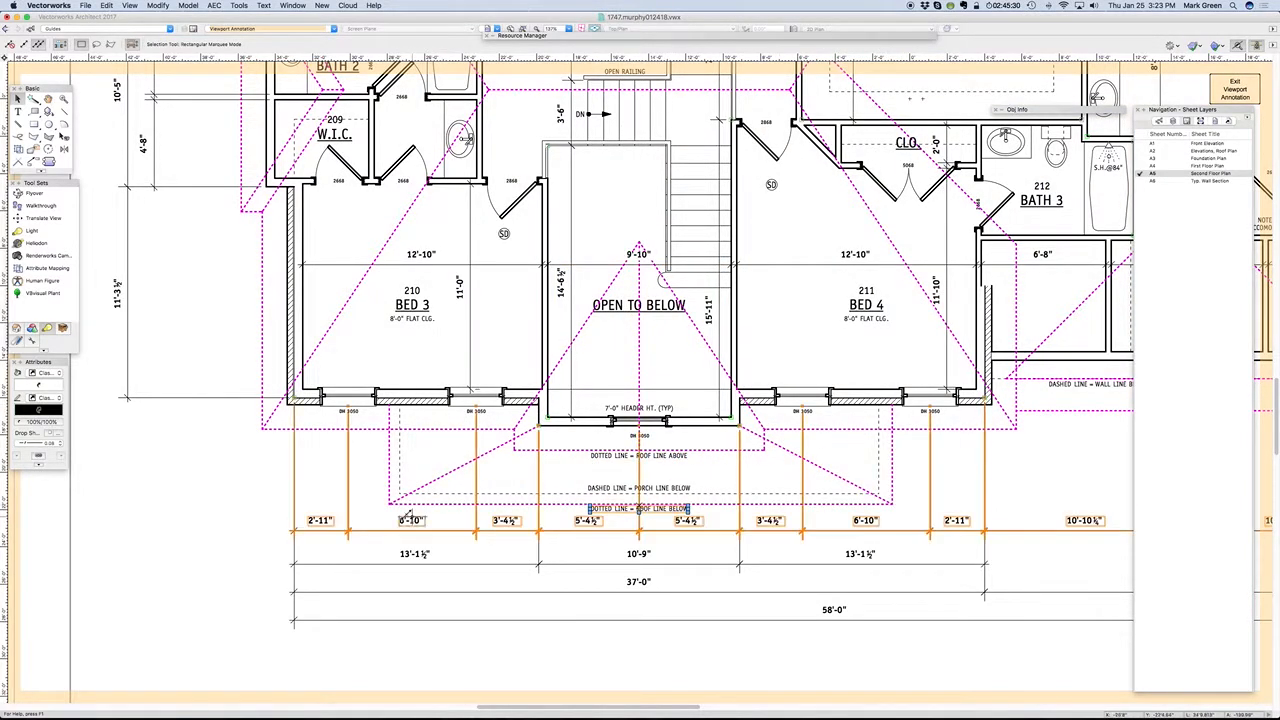
scroll(405, 515, "right", 10)
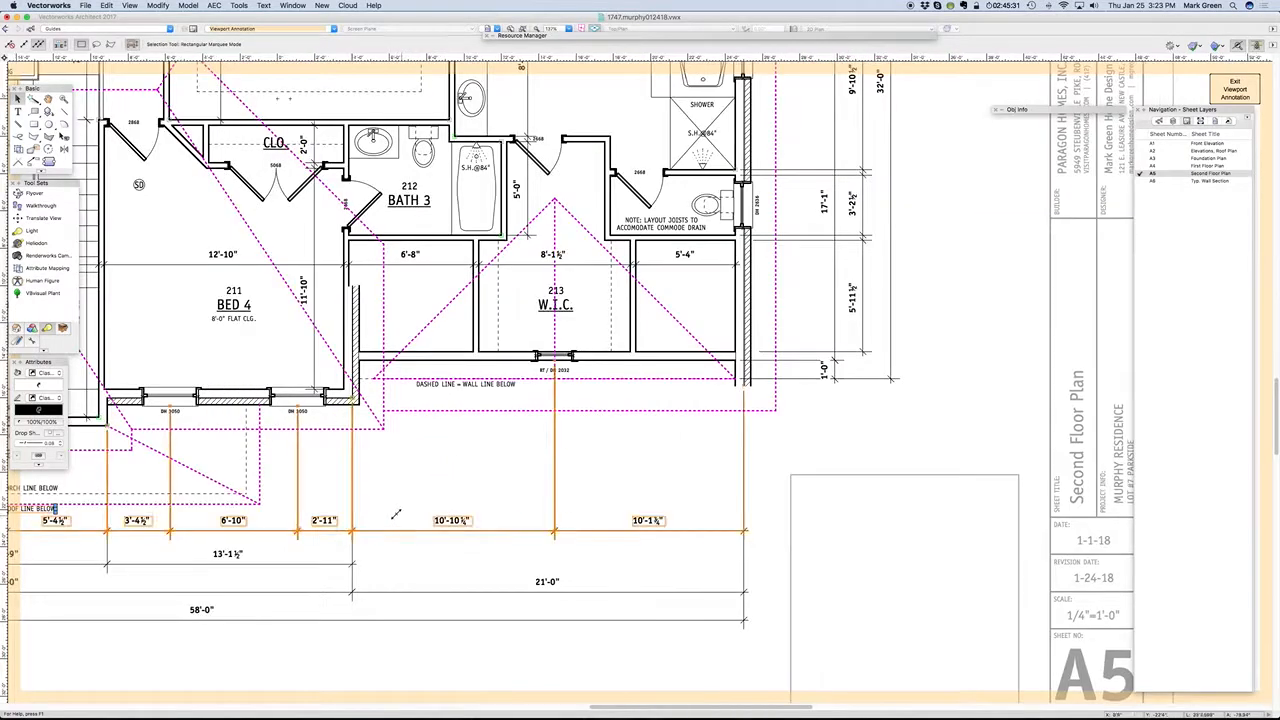
left_click(463, 384)
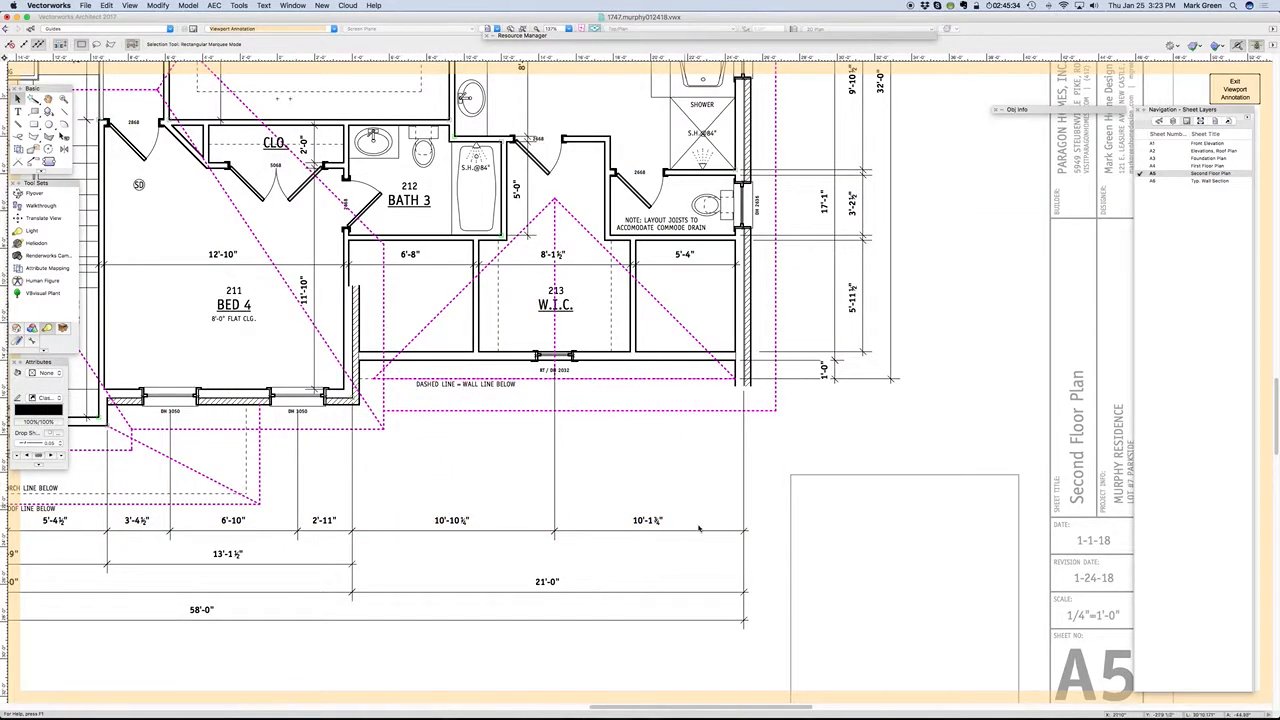
scroll(727, 587, "down", 5)
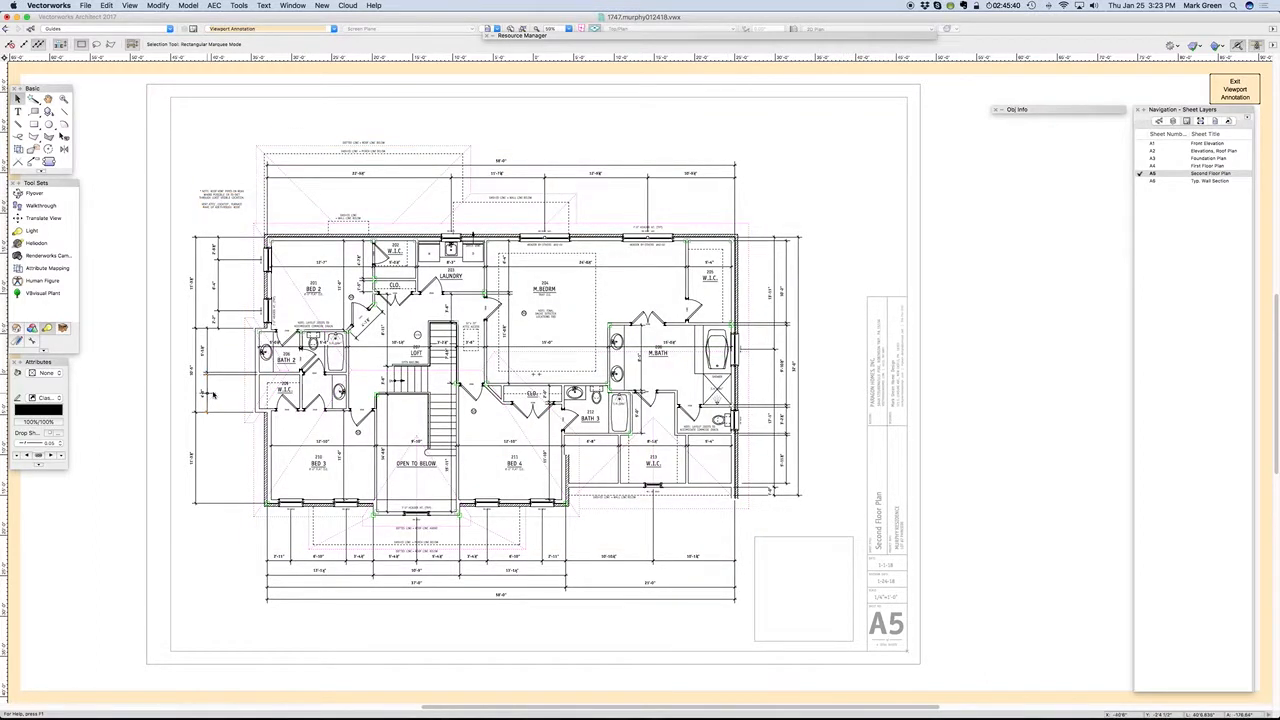
left_click(1228, 90)
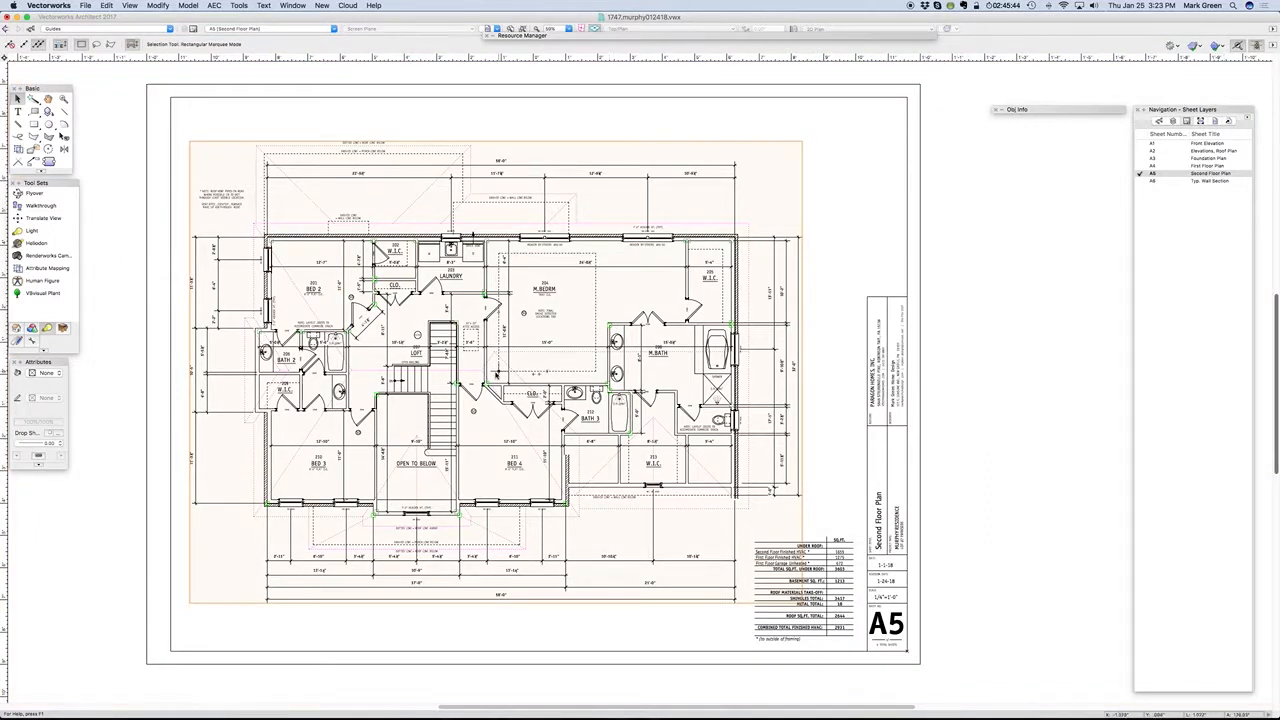
Step: Reopen the second floor viewport's annotations and undo the magenta color and heavier thickness of the roof lines
double_click(245, 316)
scroll(237, 322, "up", 3)
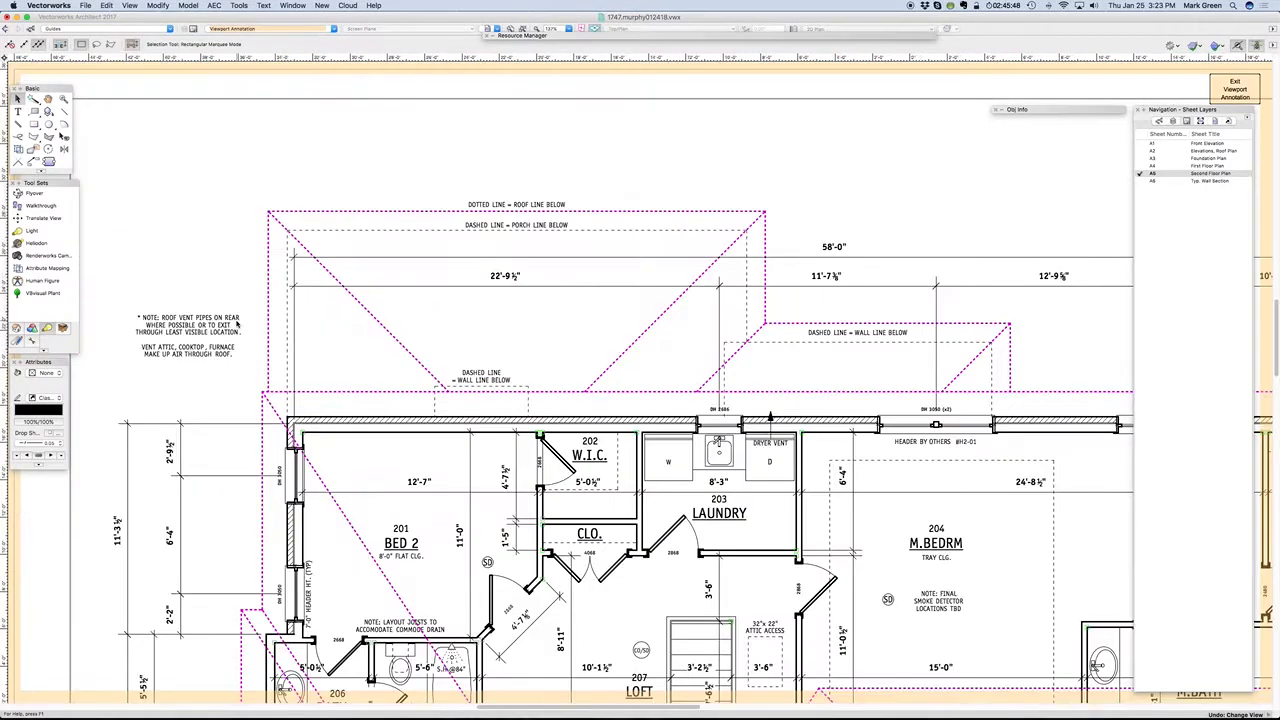
key("super+z")
key("super+z")
key("super+z")
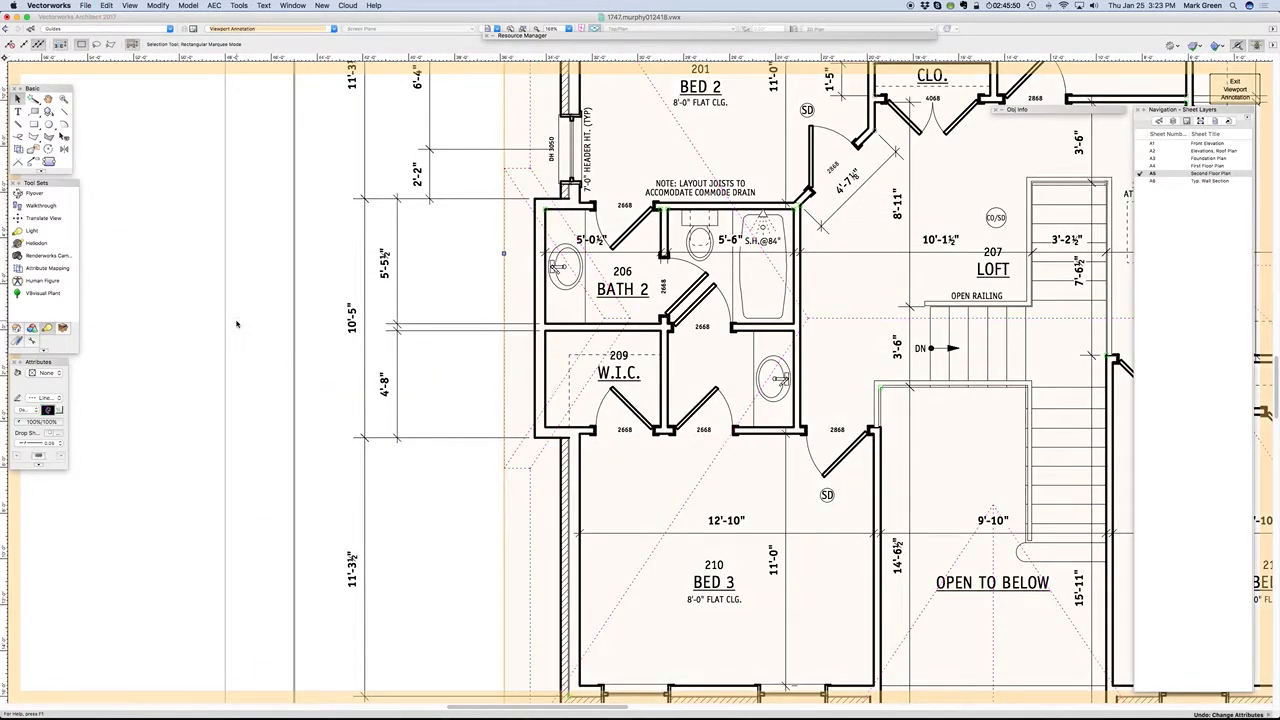
key("super+z")
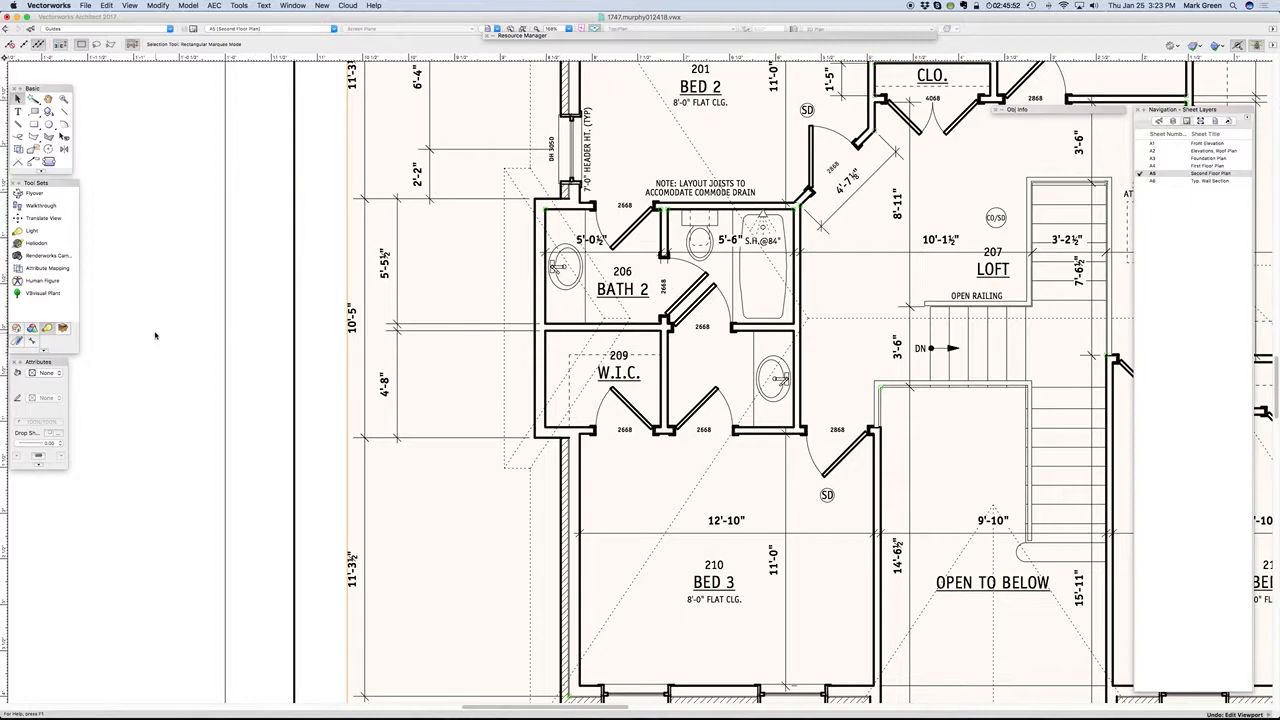
scroll(172, 366, "down", 8)
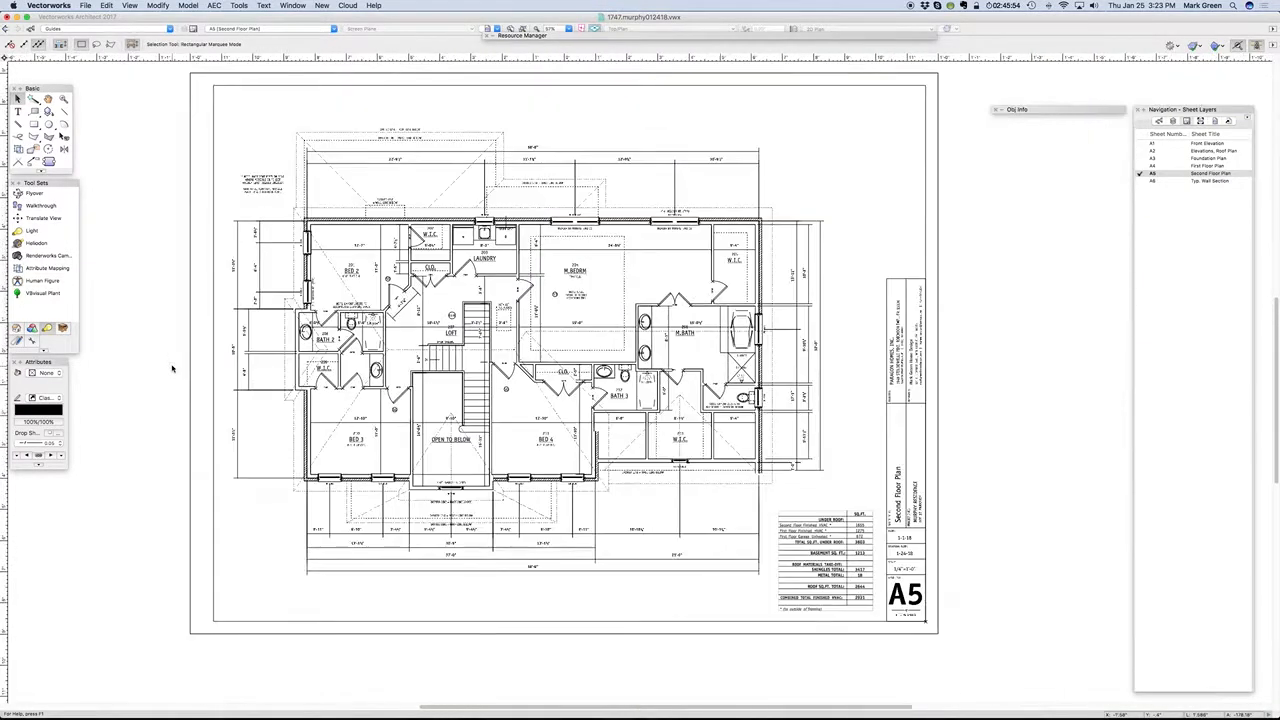
Step: Switch to sheet A2, Elevations, Roof Plan, and update the Roof Plan viewport
left_click(1140, 151)
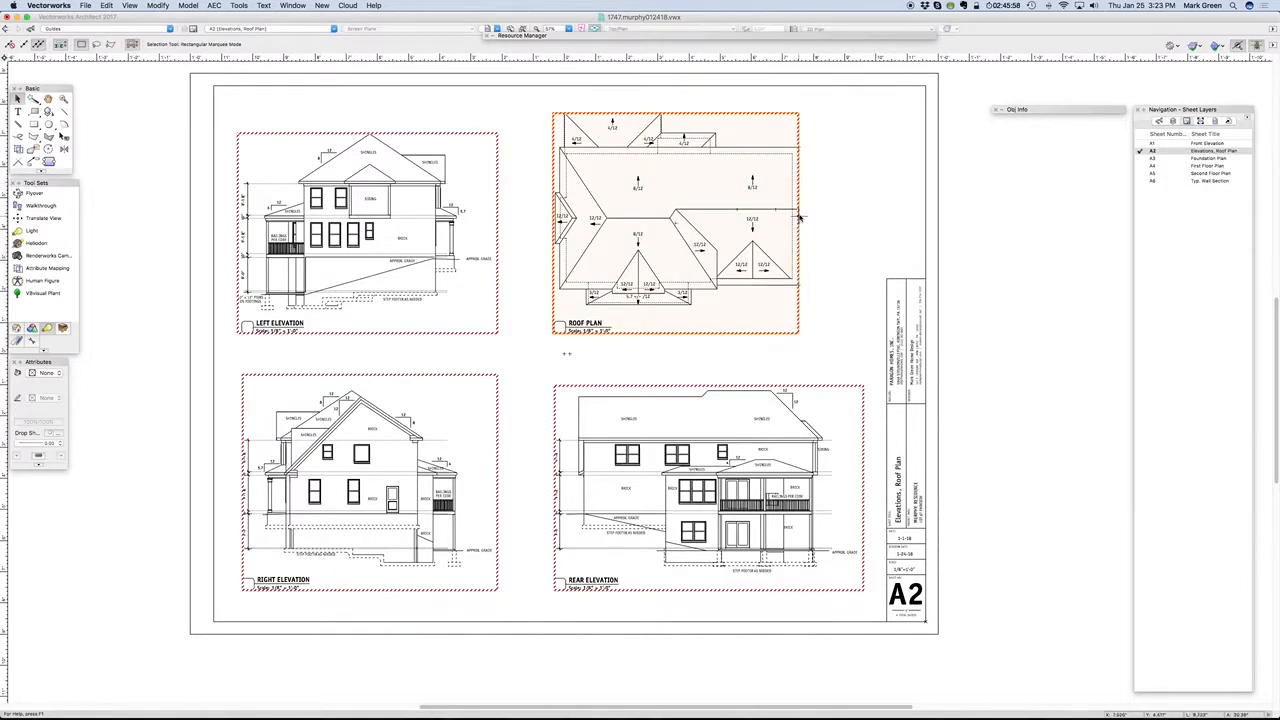
double_click(1088, 110)
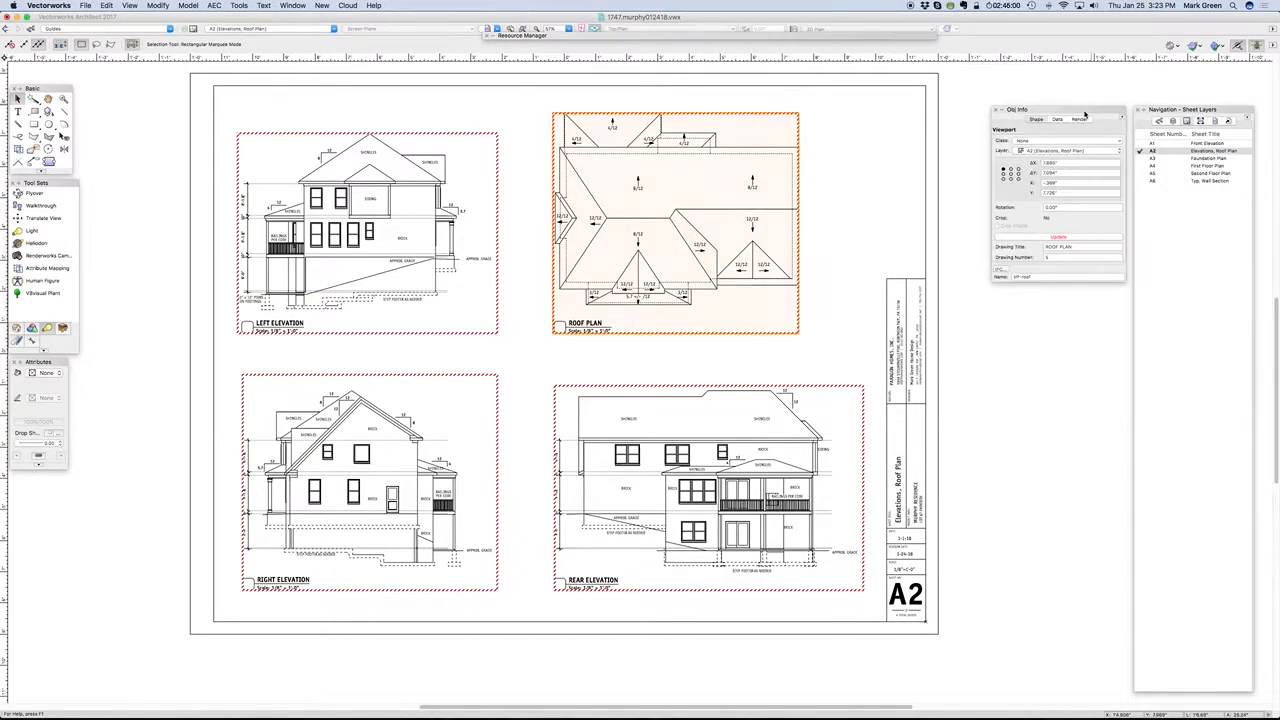
left_click(1056, 237)
left_click(852, 198)
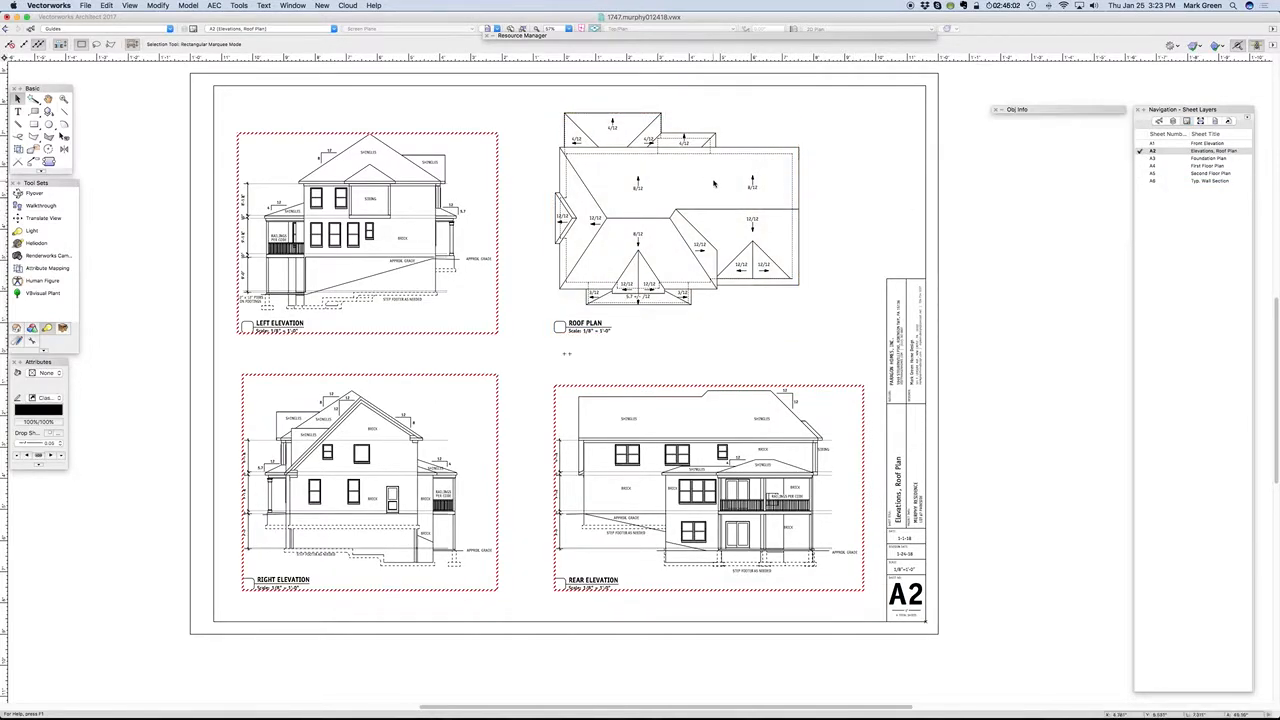
Step: Open the working-R saved view with object properties shown, and inspect the front porch's front roof face
scroll(714, 183, "up", 4)
scroll(473, 347, "down", 2)
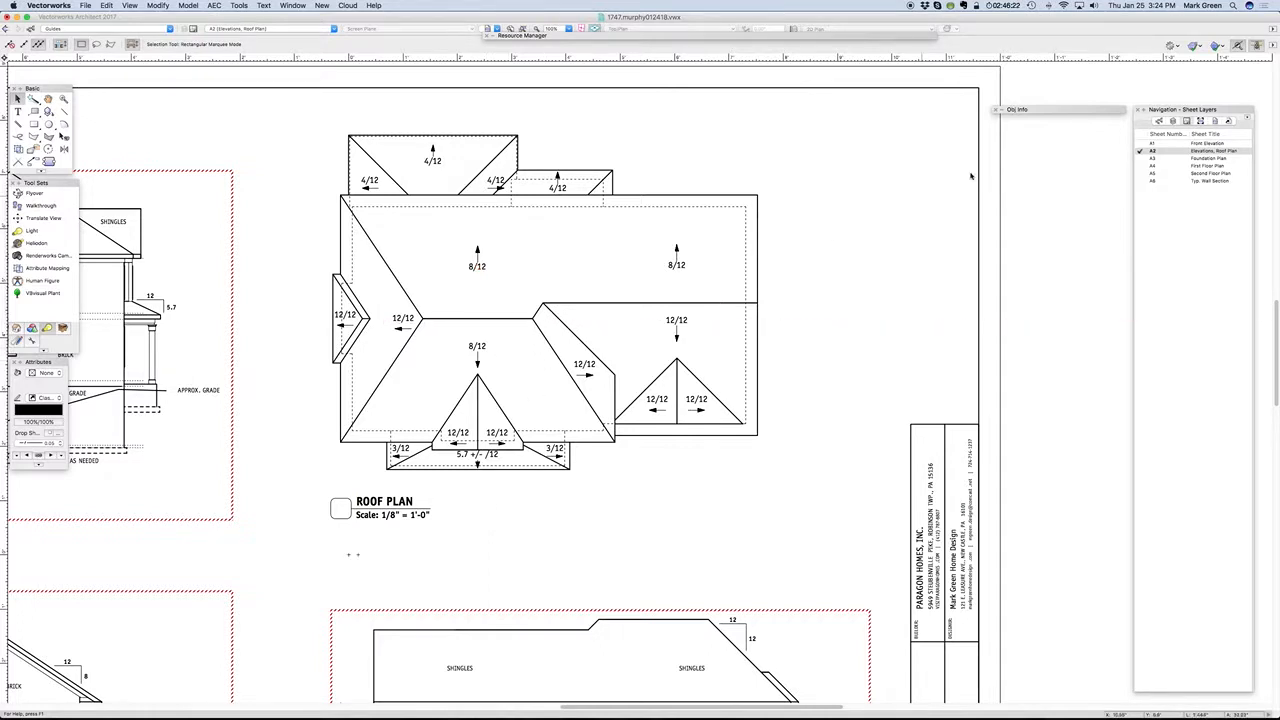
left_click(1002, 110)
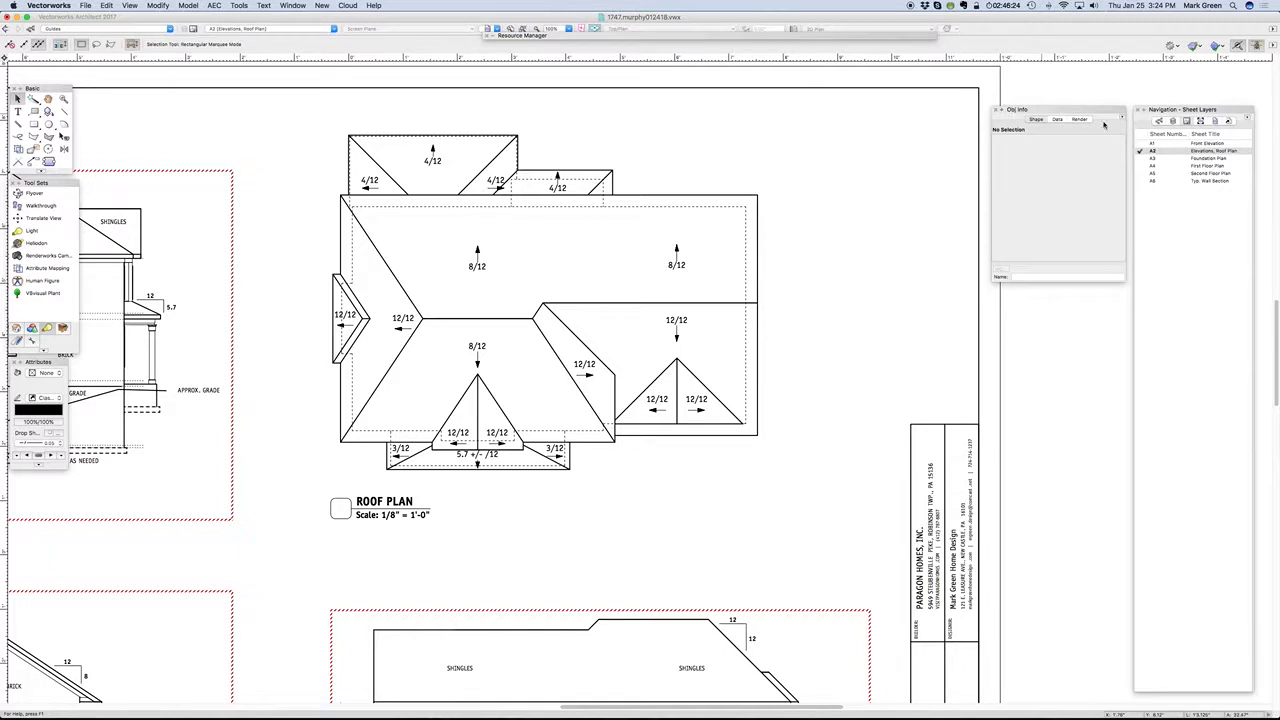
left_click(1215, 121)
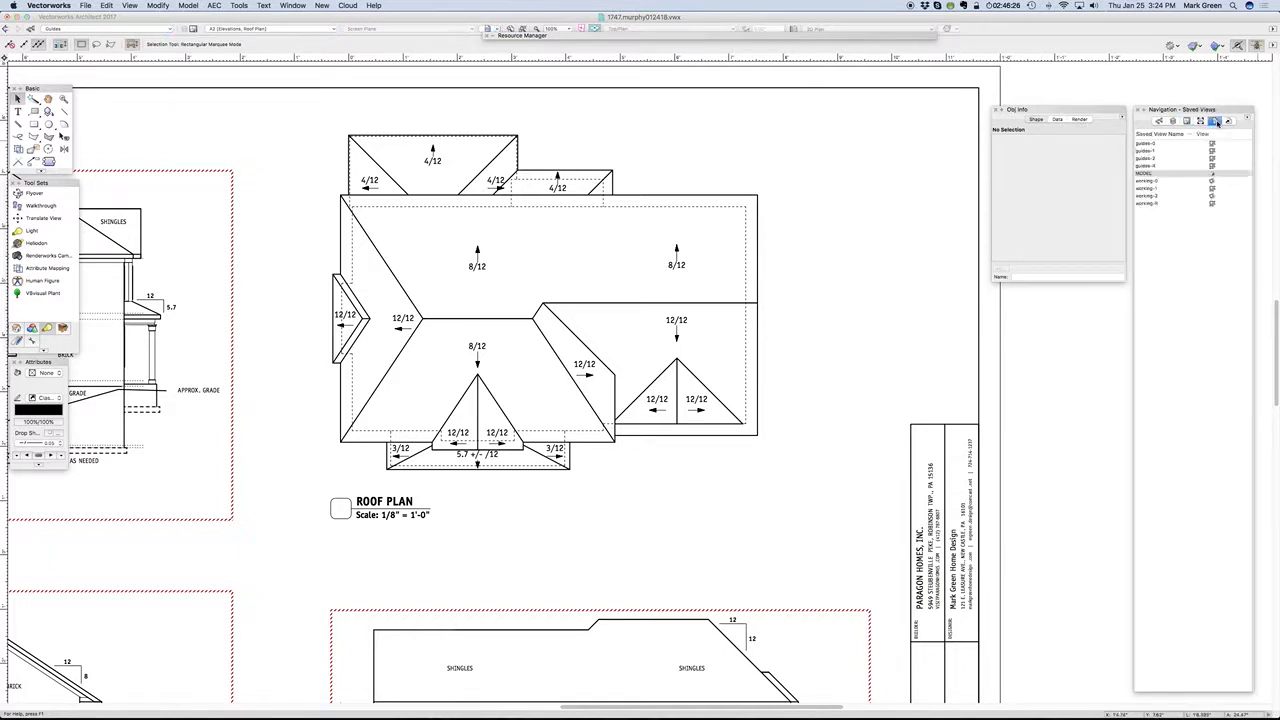
double_click(1156, 204)
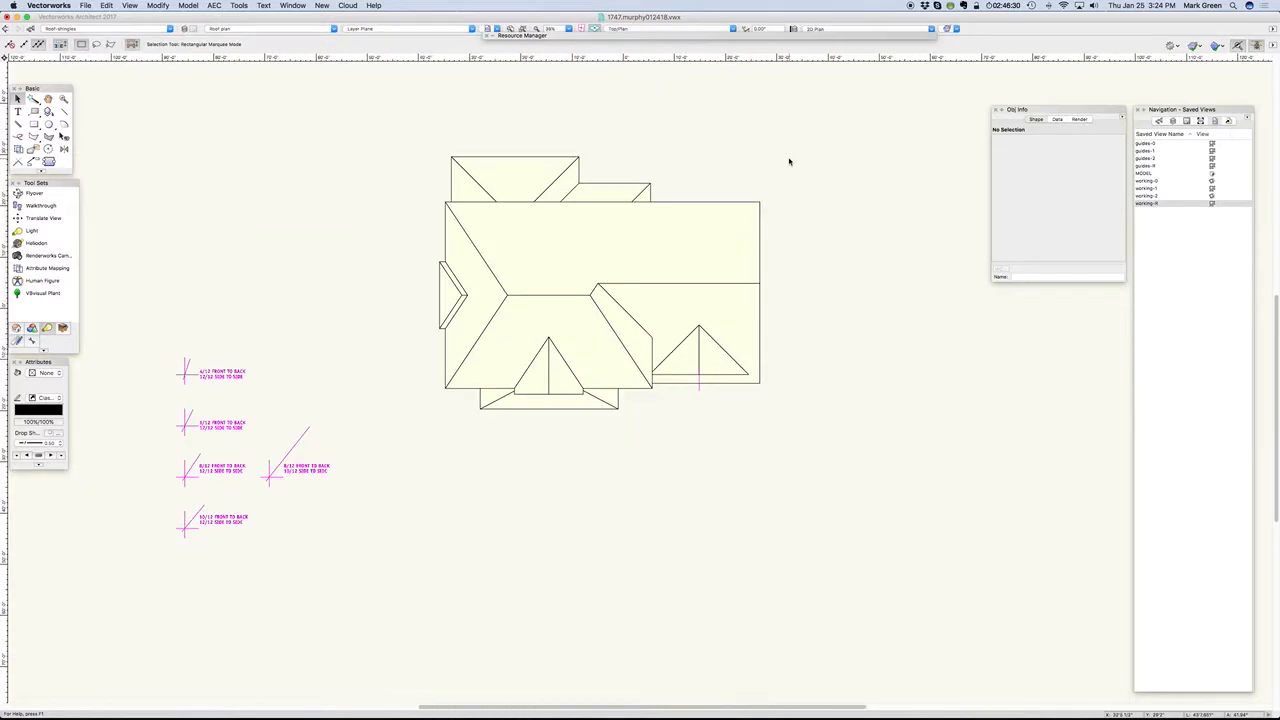
left_click(571, 408)
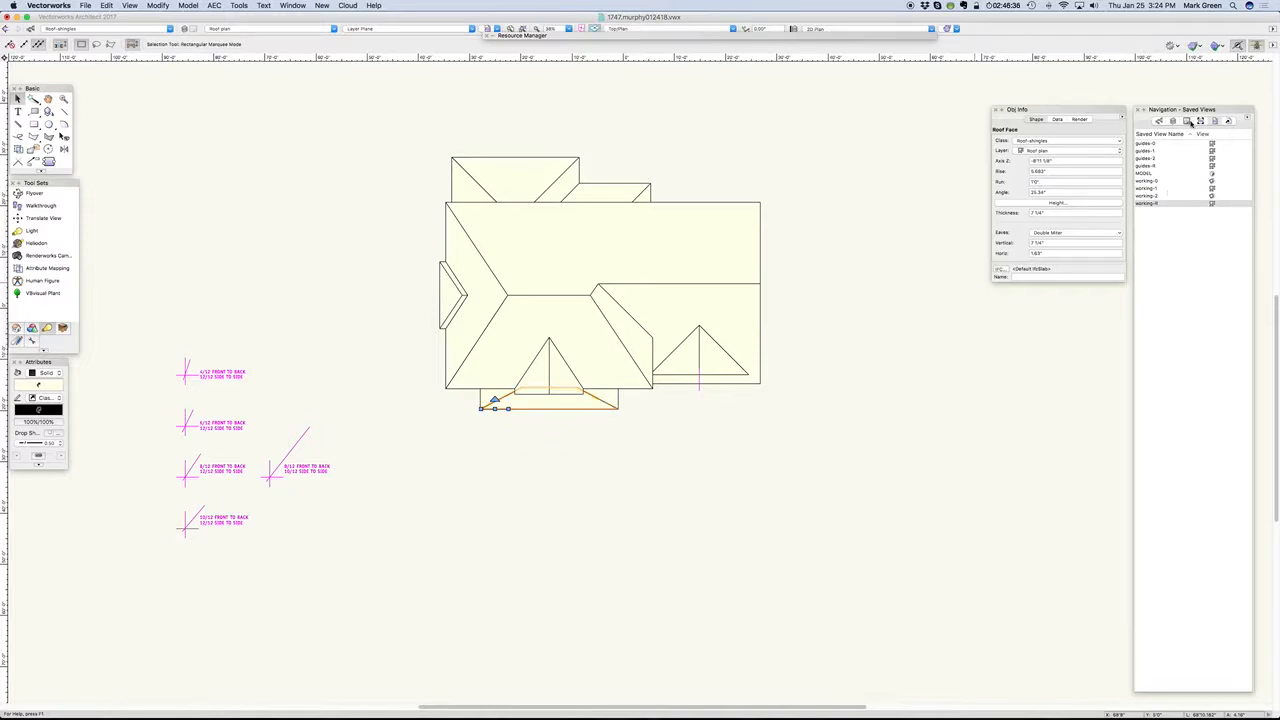
Step: Return to sheet A2, Elevations, Roof Plan, and examine the slope labels around the roof plan's front porch
left_click(1187, 121)
left_click(1137, 152)
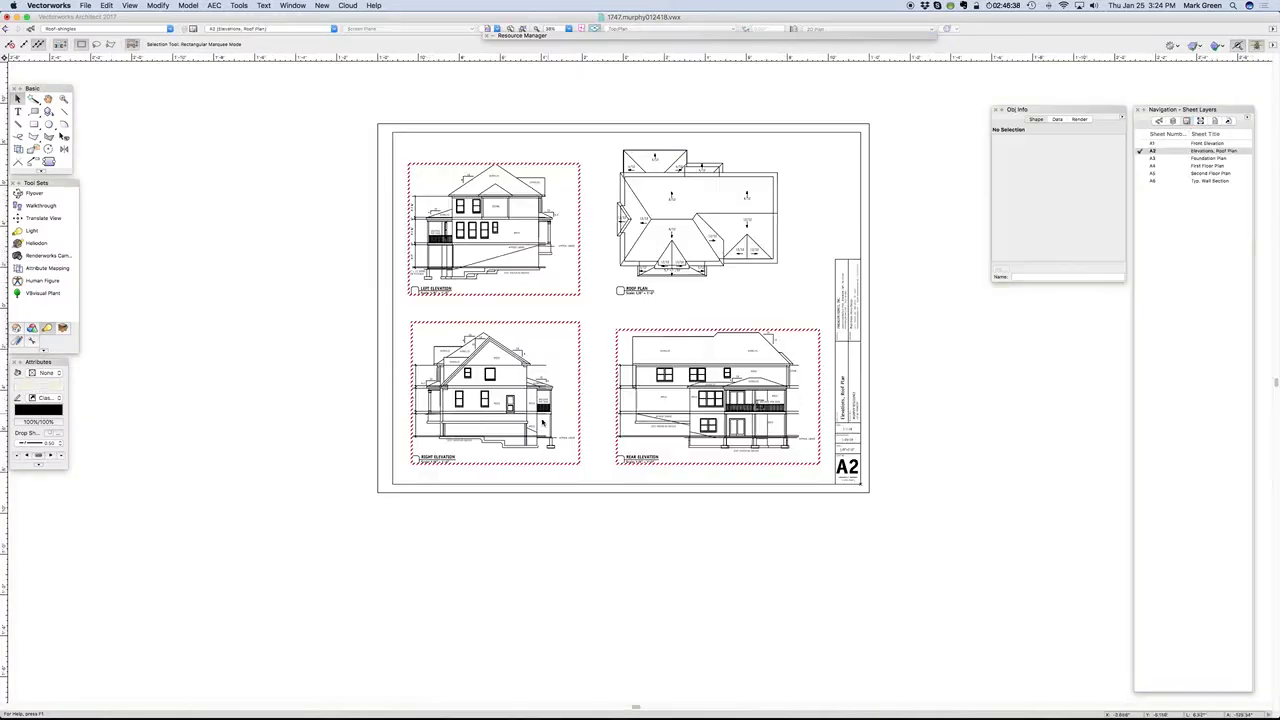
scroll(746, 243, "up", 5)
scroll(746, 243, "down", 5)
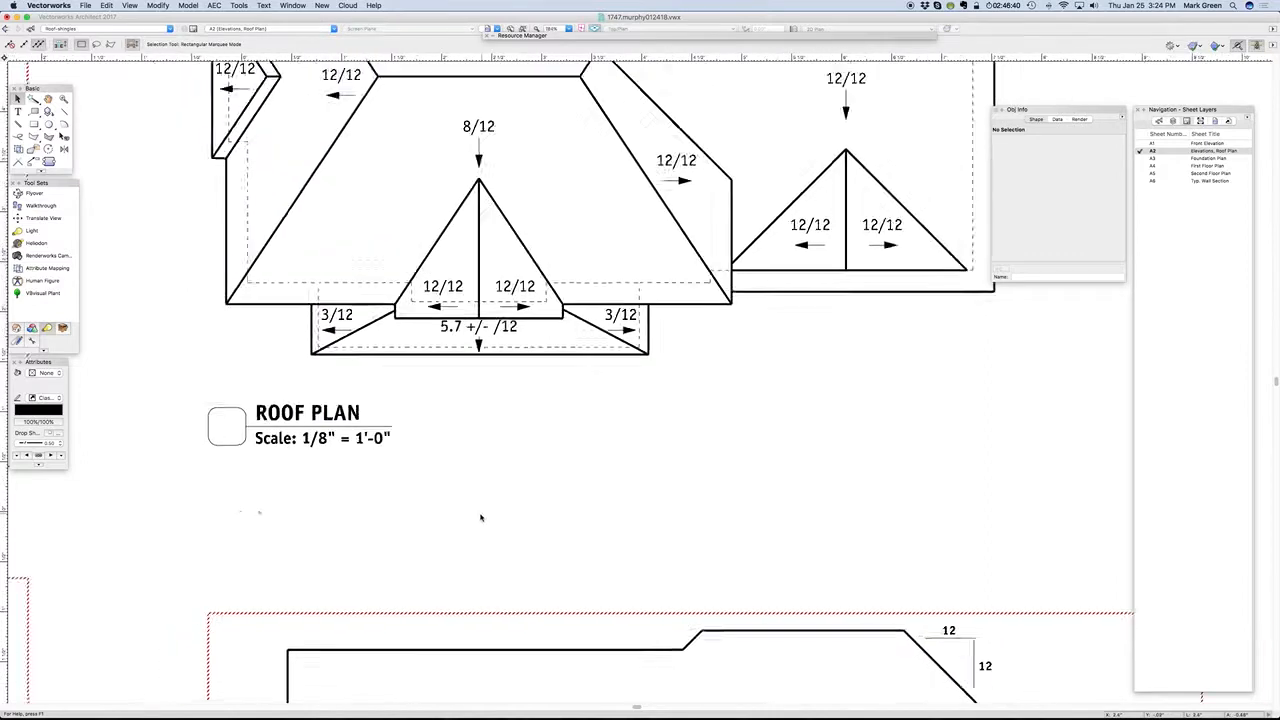
Step: Reopen the working-R saved view and check the rise of the roof faces projecting at the rear of the house
left_click(1214, 121)
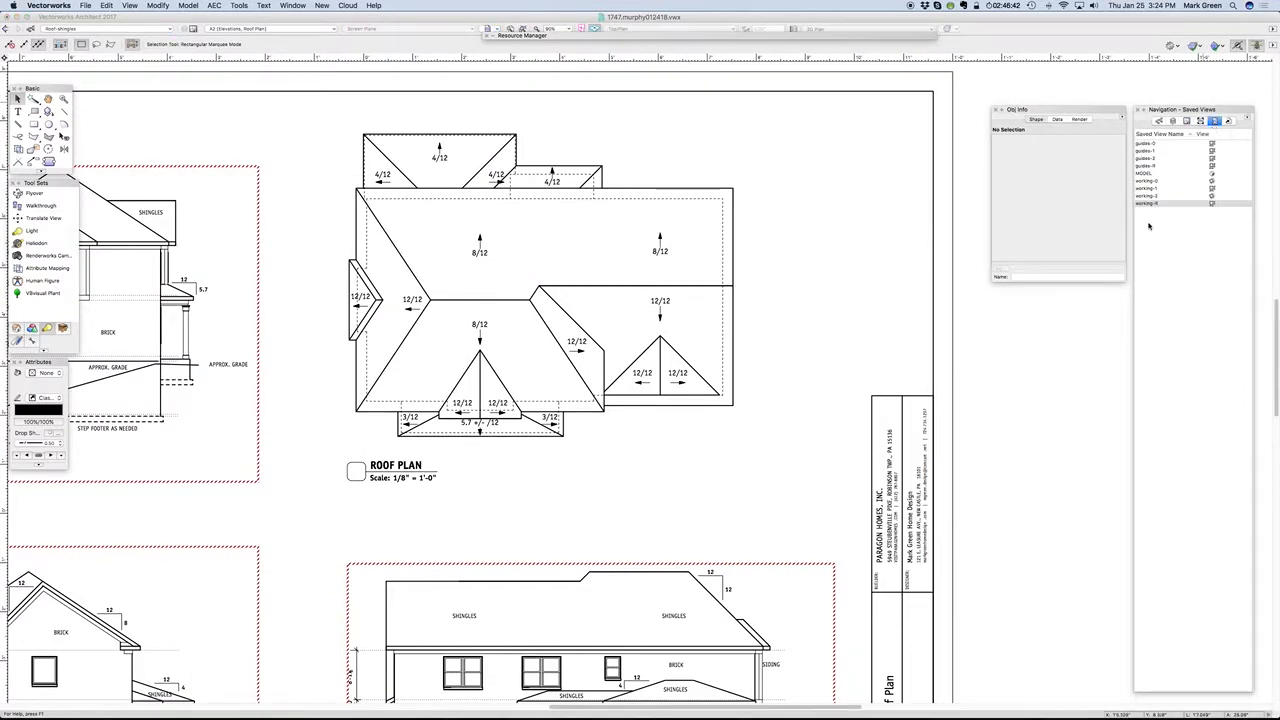
double_click(1146, 203)
scroll(912, 266, "down", 2)
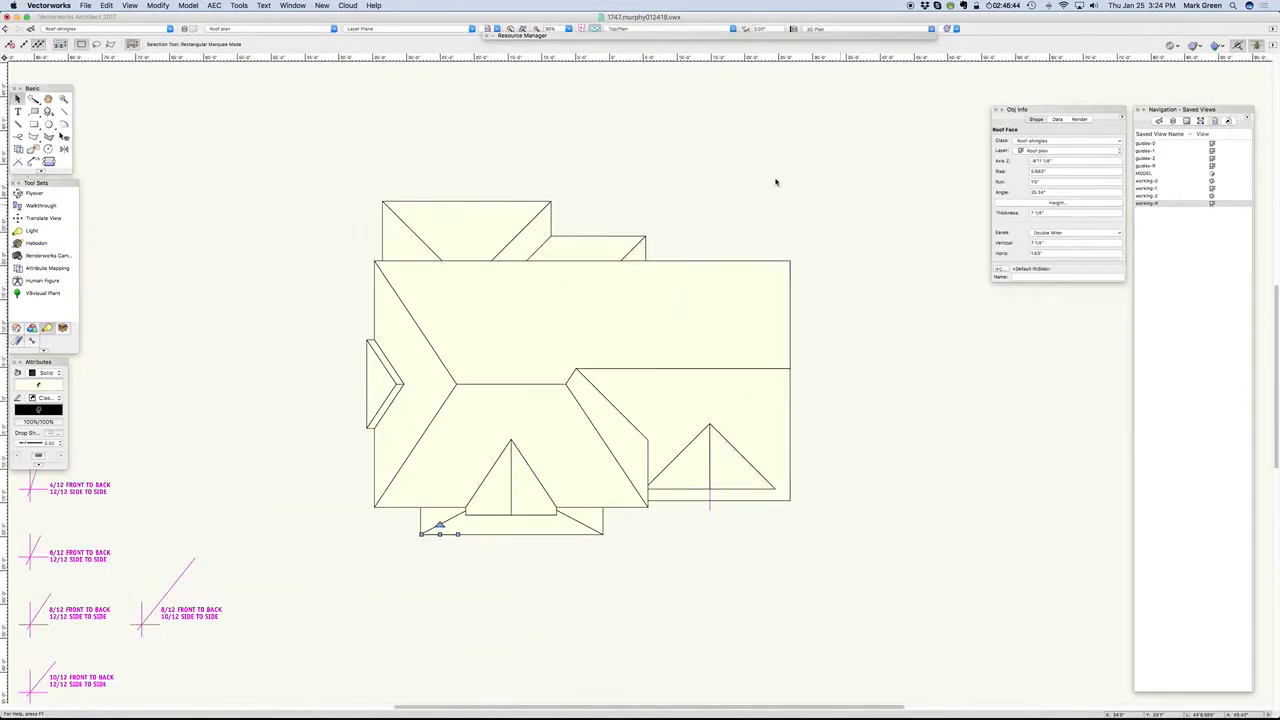
left_click_drag(365, 173, 713, 318)
scroll(548, 153, "up", 2)
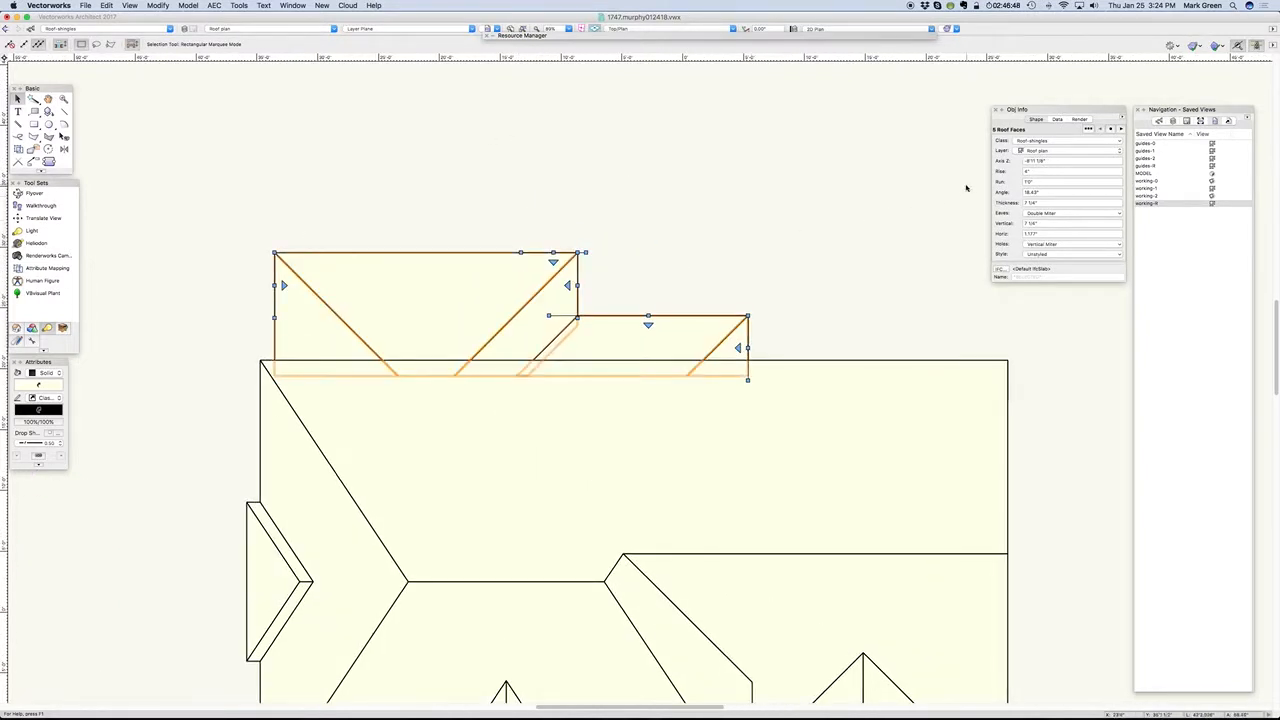
left_click(1008, 171)
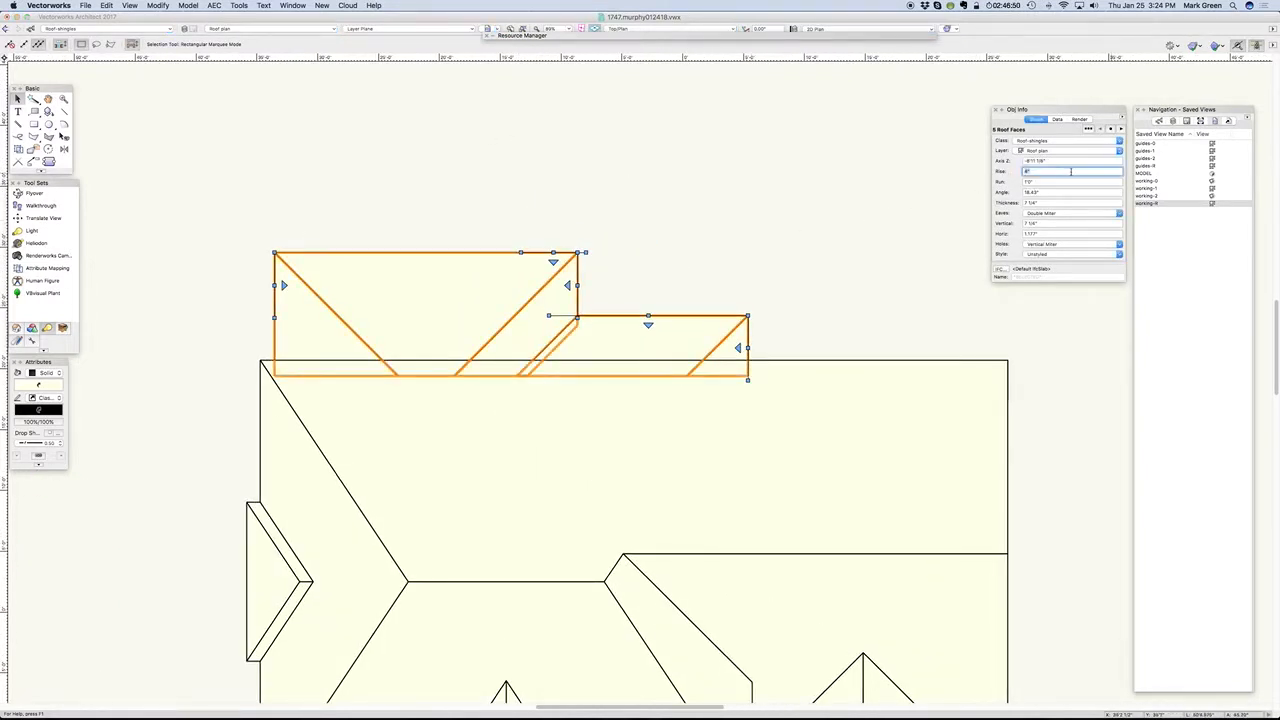
scroll(520, 169, "down", 2)
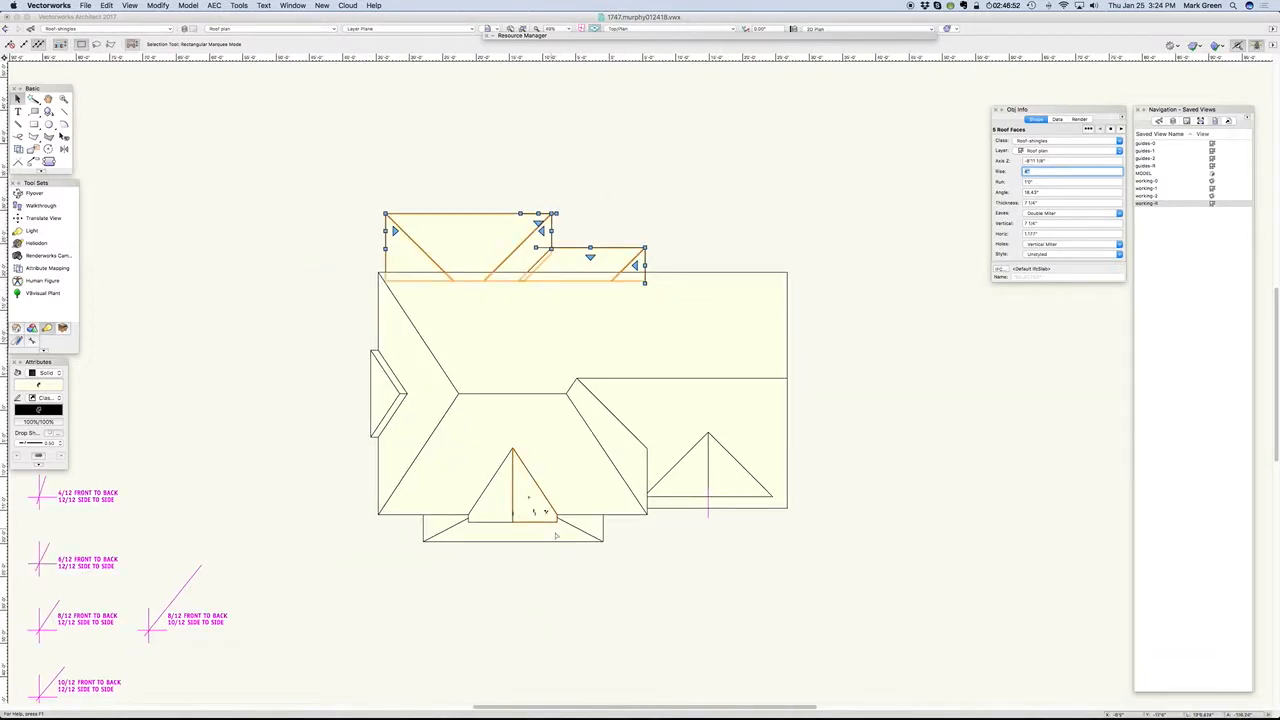
Step: Check the slopes of the three front porch roof faces, first selected together and again one by one
left_click_drag(614, 568, 404, 492)
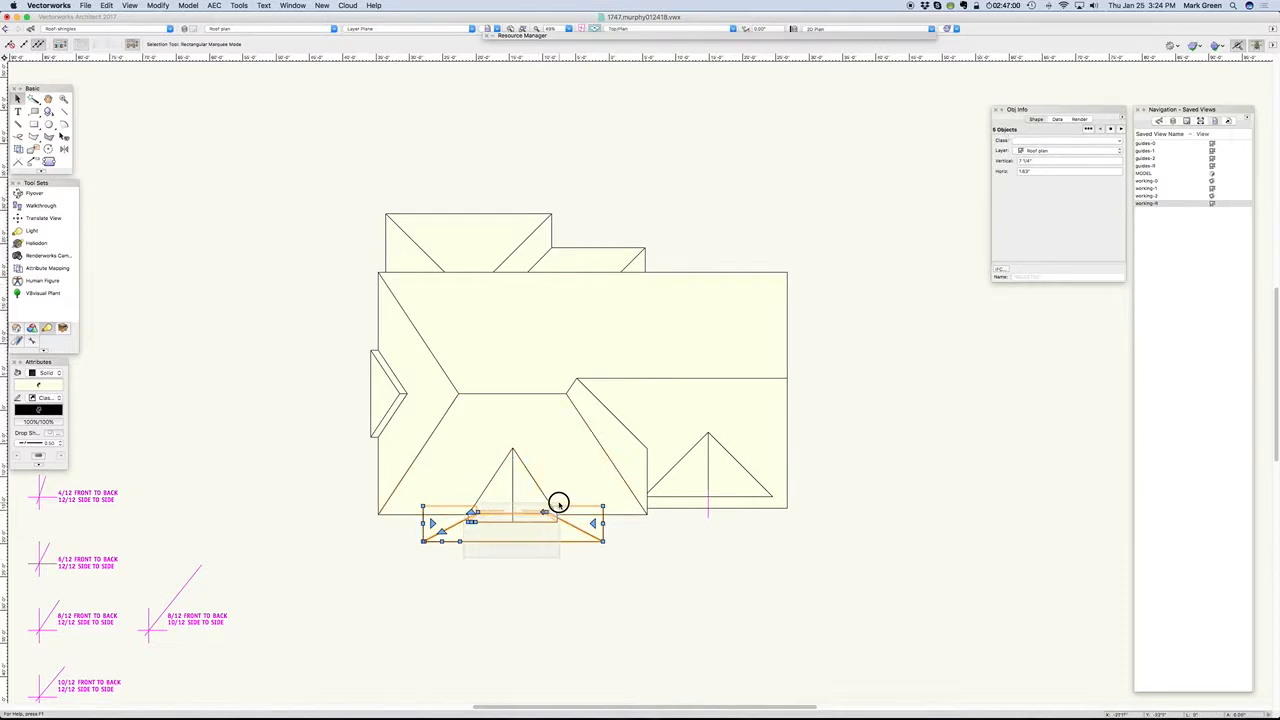
left_click_drag(463, 557, 559, 505, "shift")
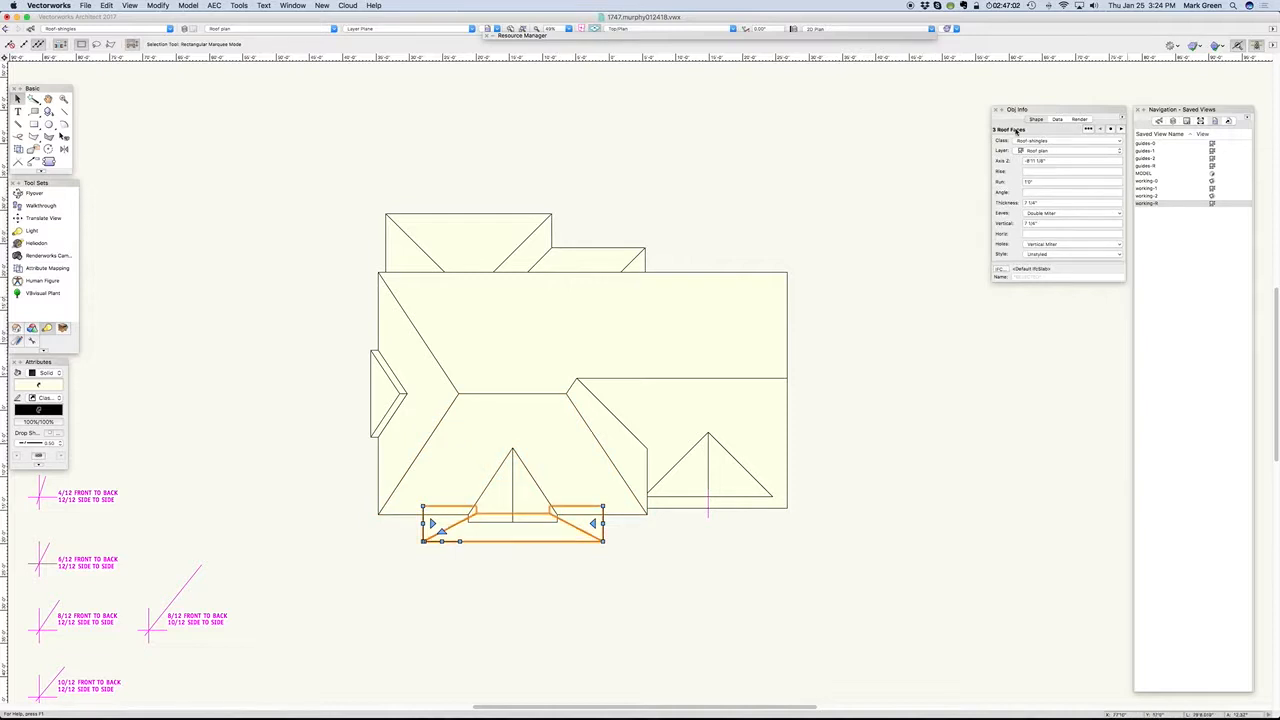
left_click(638, 632)
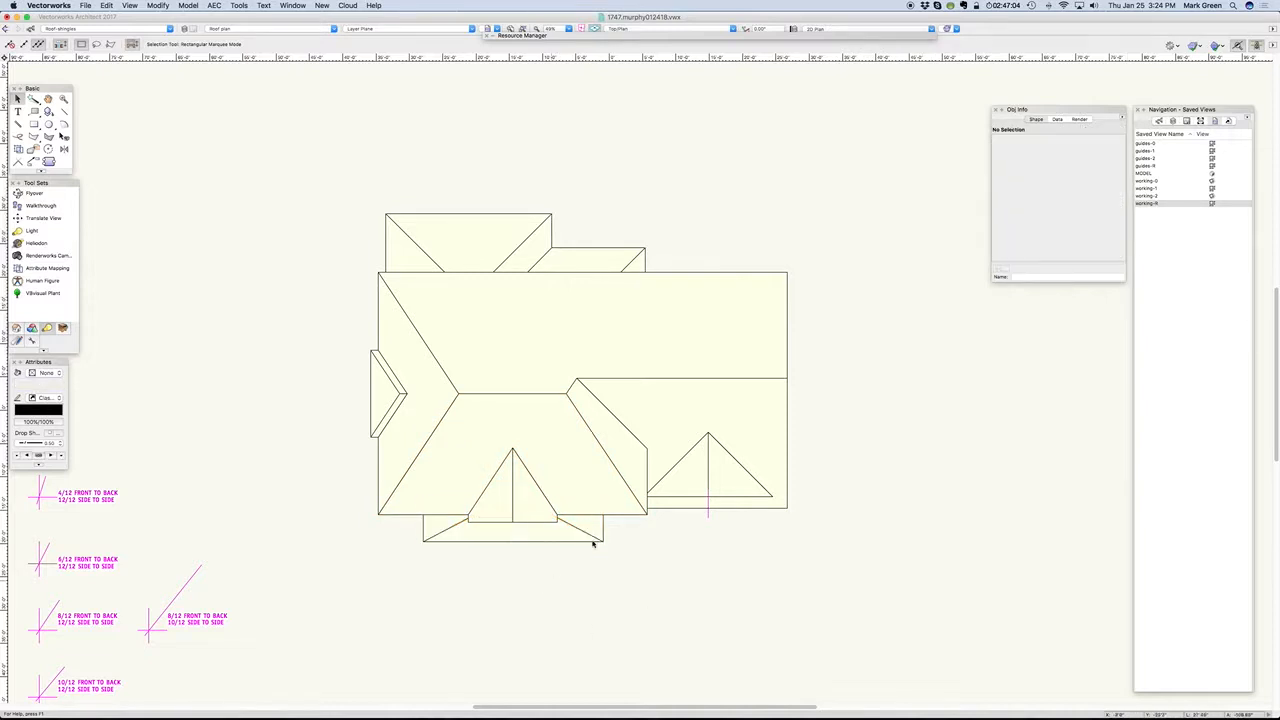
left_click(598, 520)
left_click(426, 522)
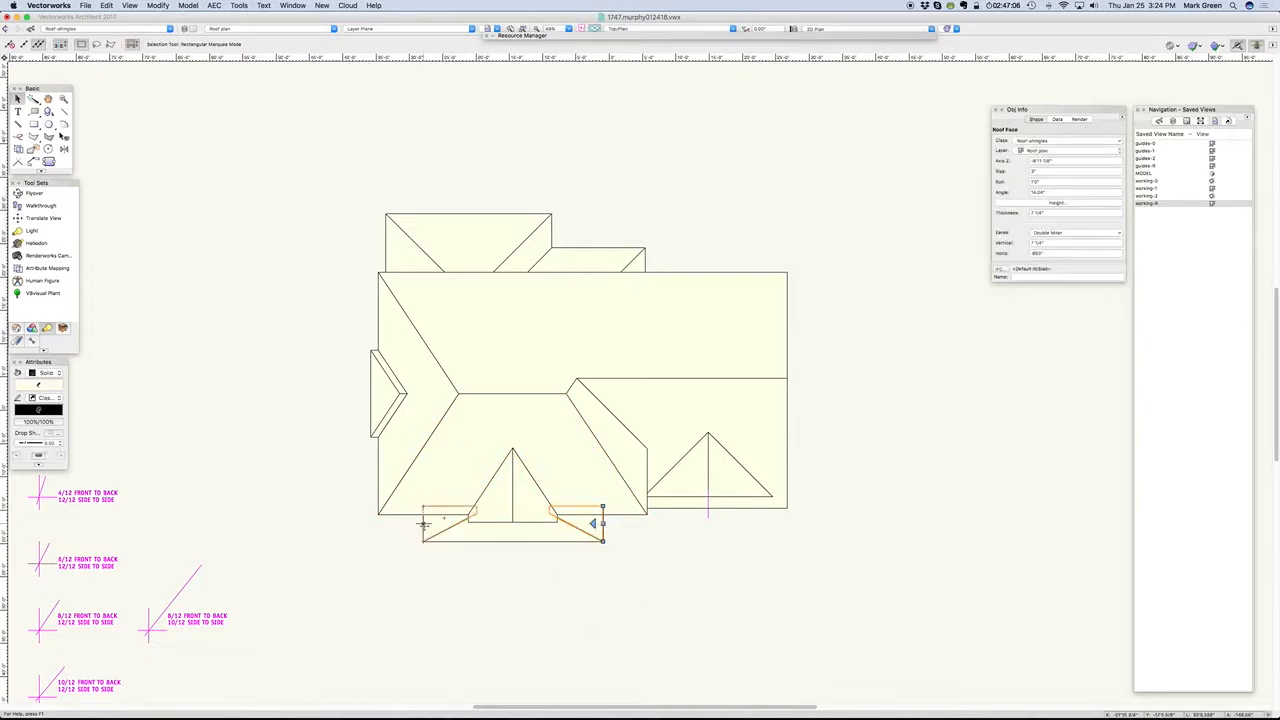
left_click(428, 530)
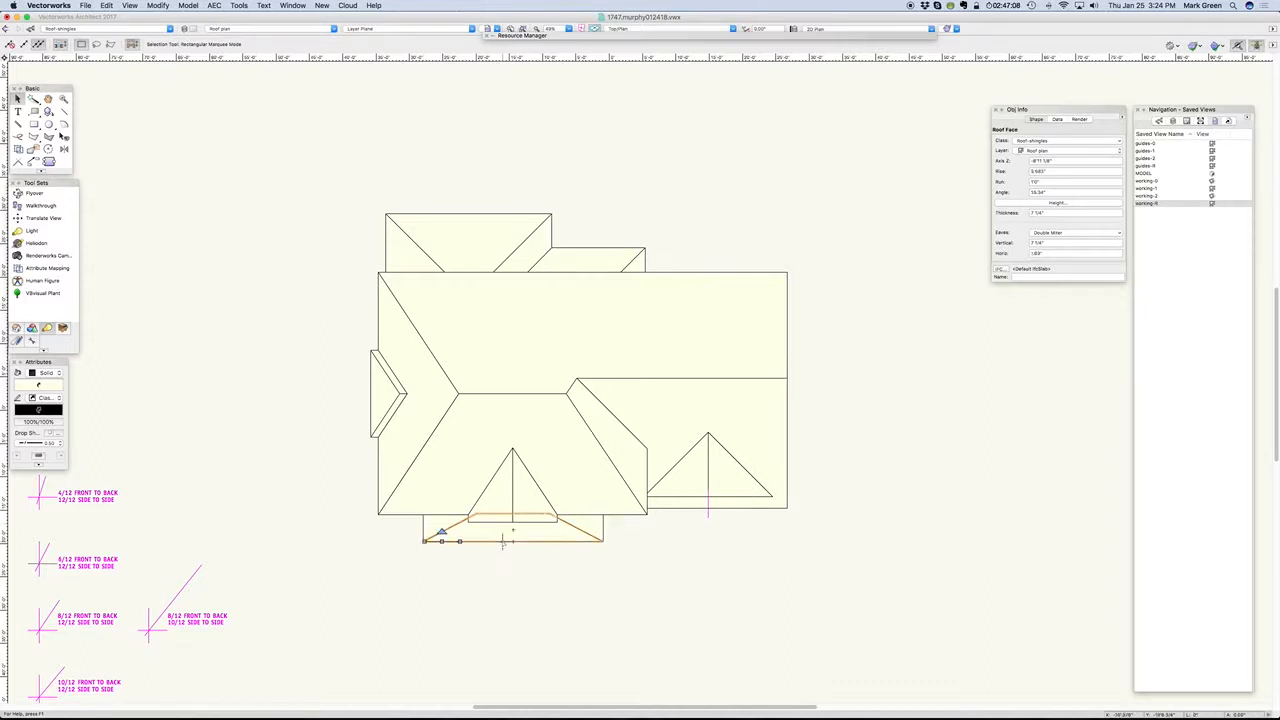
left_click(608, 594)
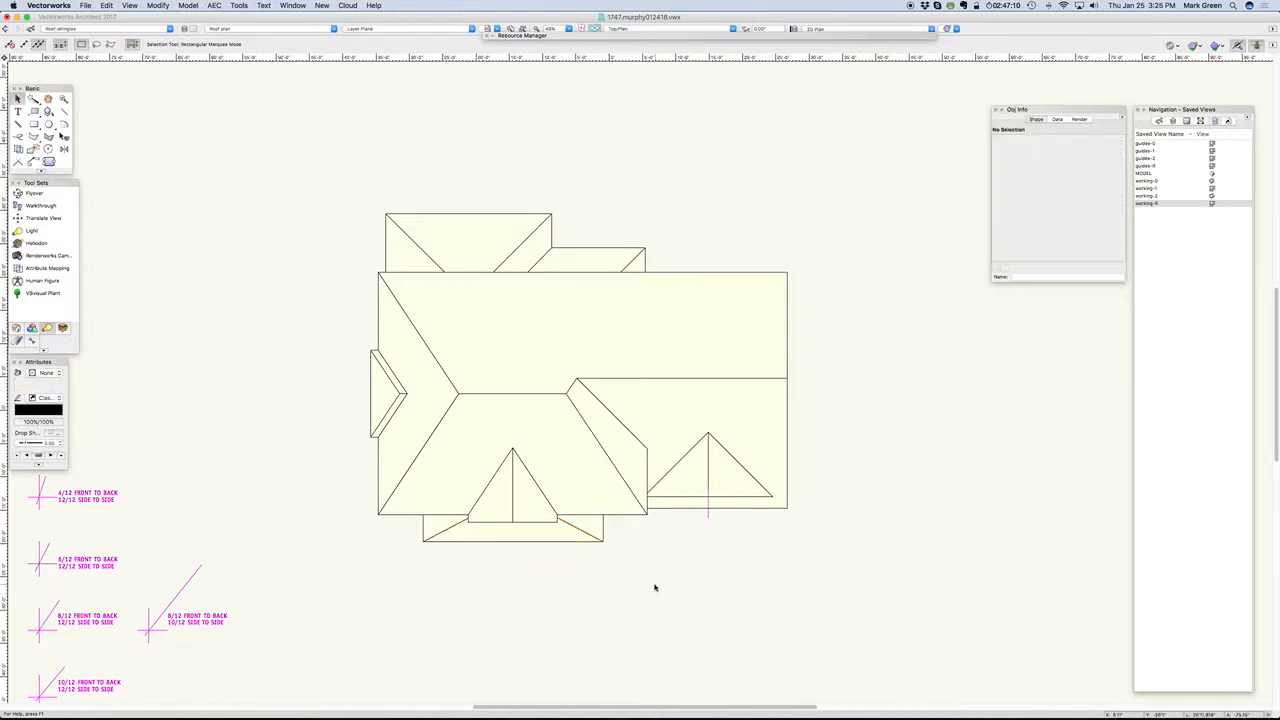
Step: Check the slopes of the large front and rear main roof faces, and return to sheet A2 to view the roof plan
left_click(738, 417)
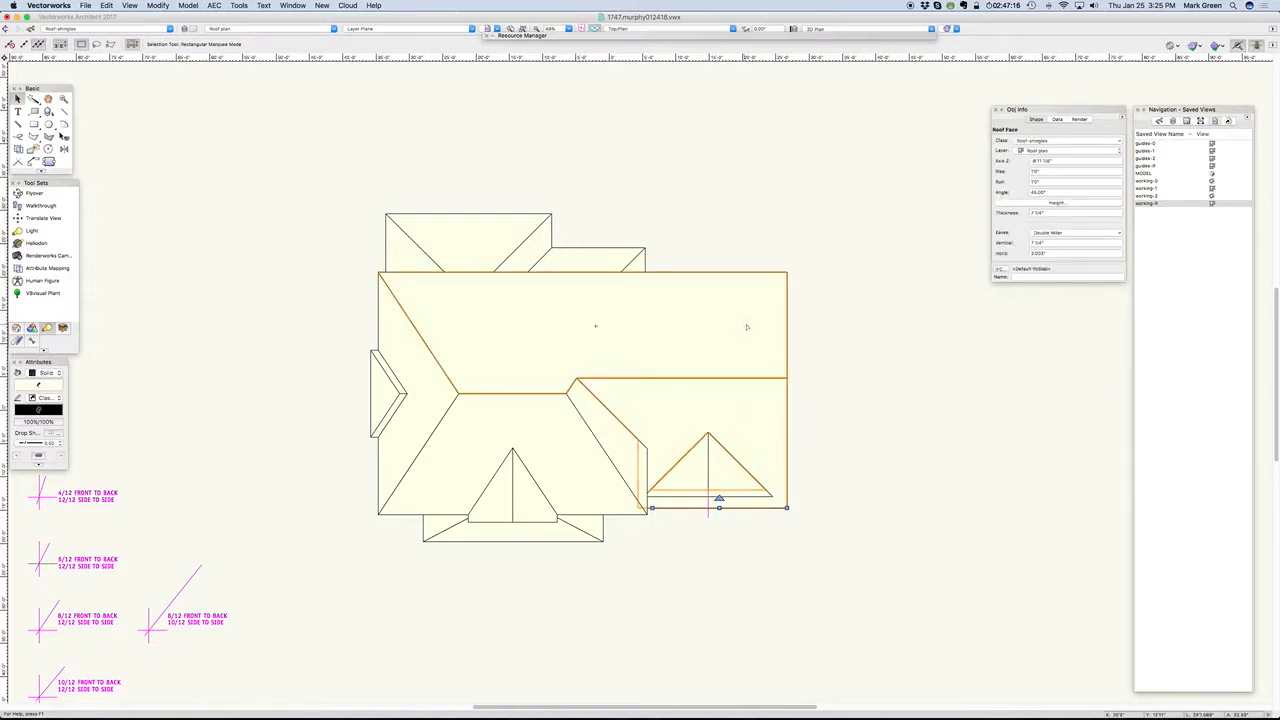
left_click(746, 326)
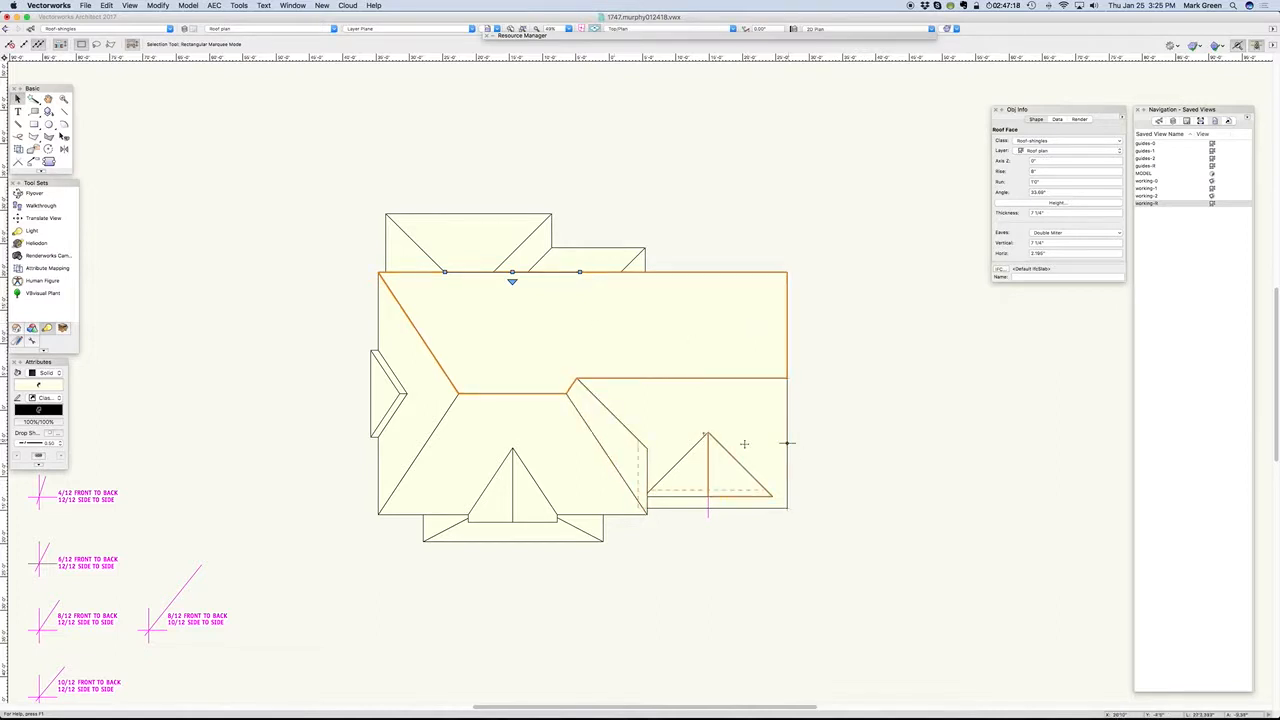
left_click(1172, 120)
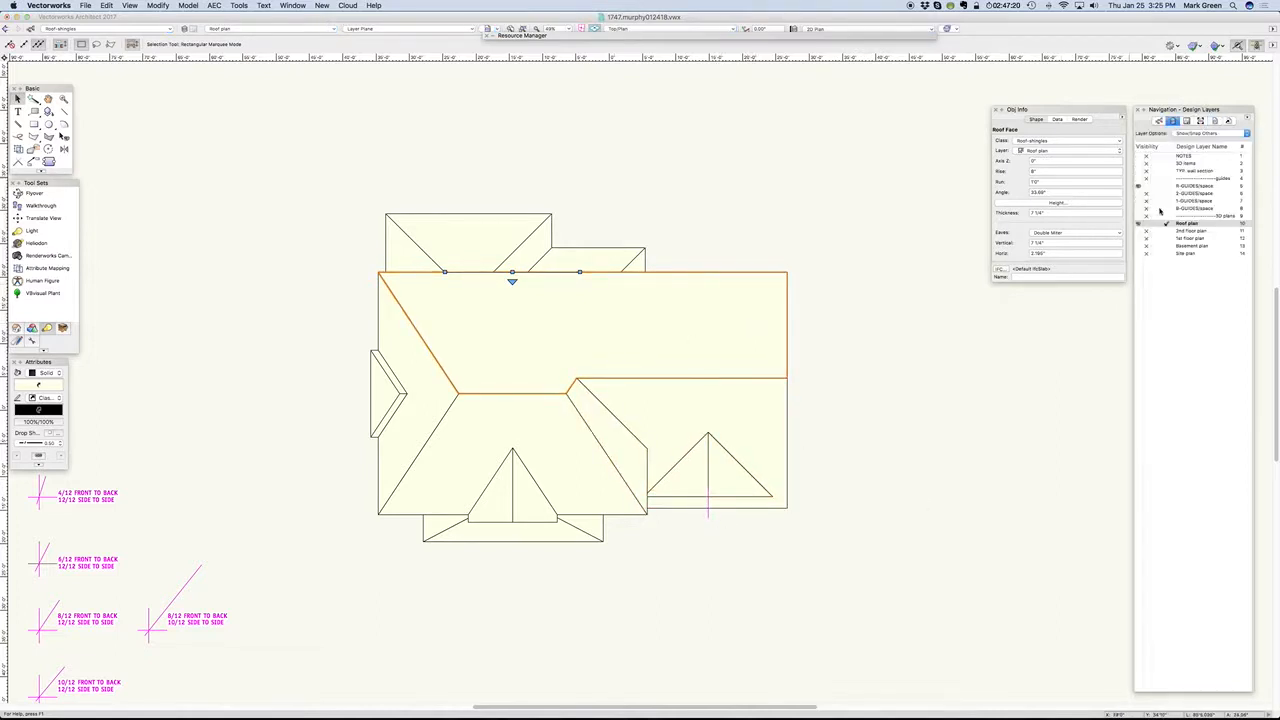
left_click(1214, 120)
left_click(1187, 120)
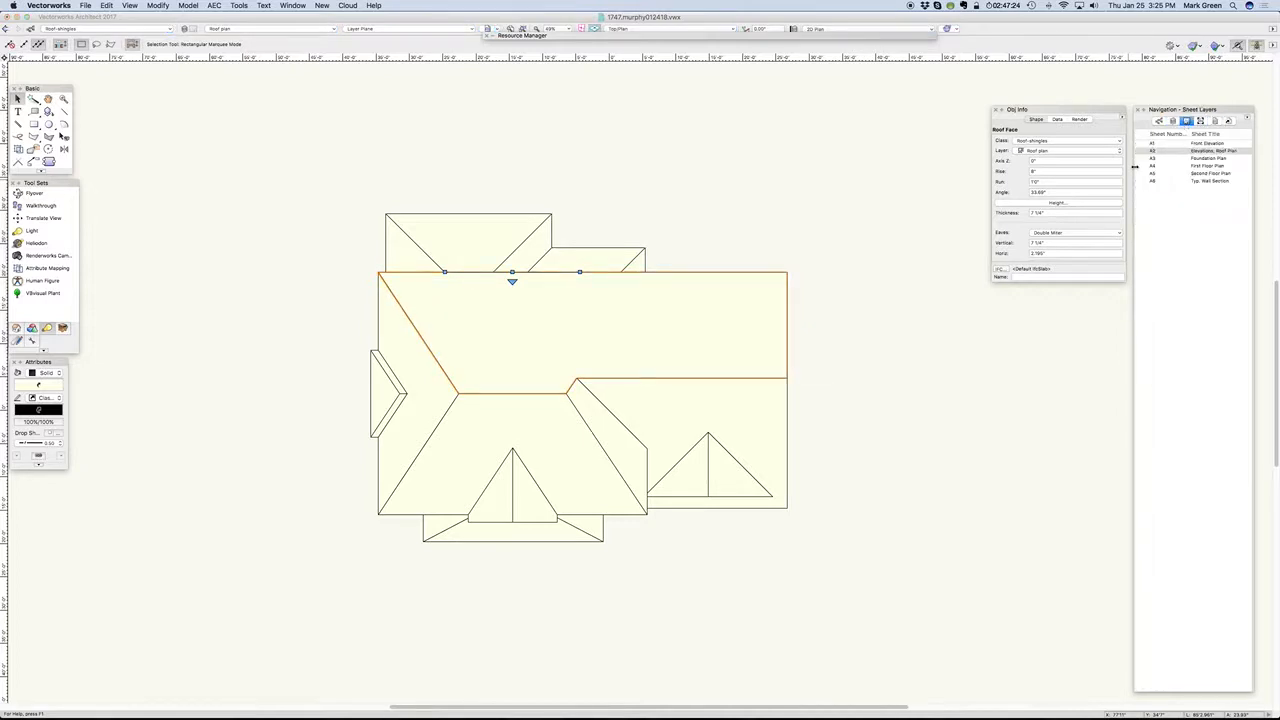
left_click(1139, 151)
left_click(1139, 152)
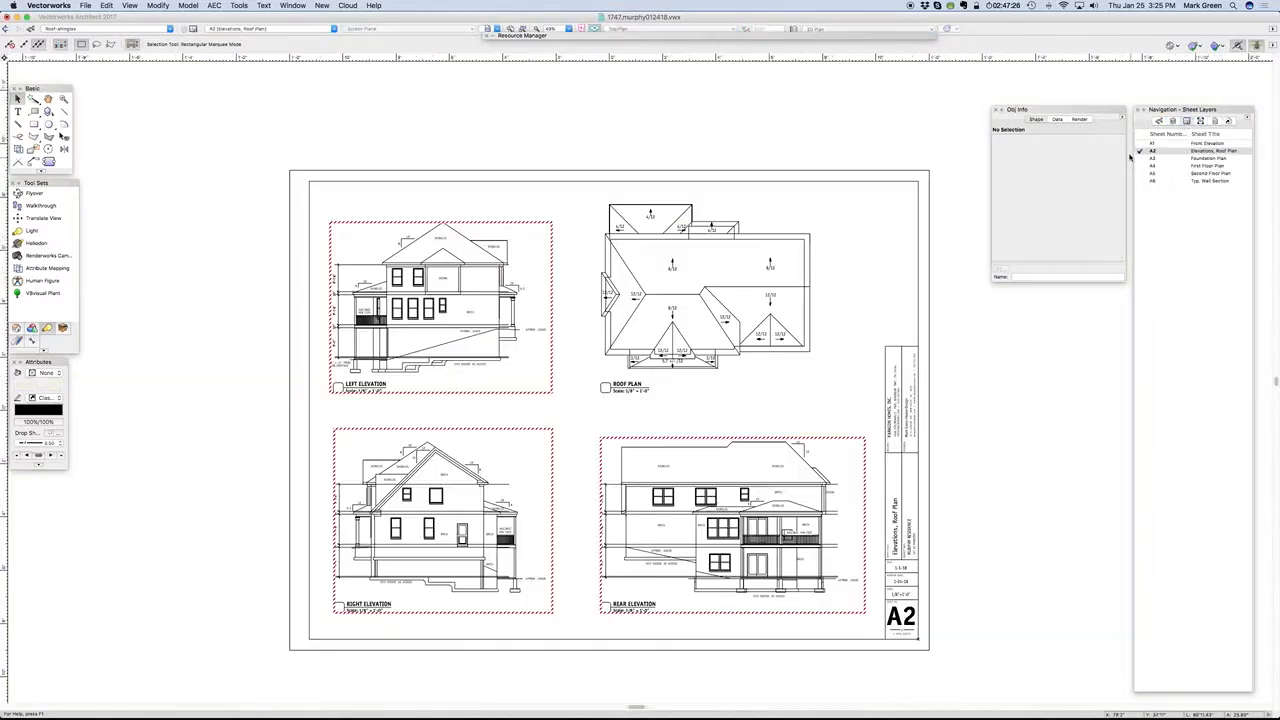
scroll(720, 264, "up", 3)
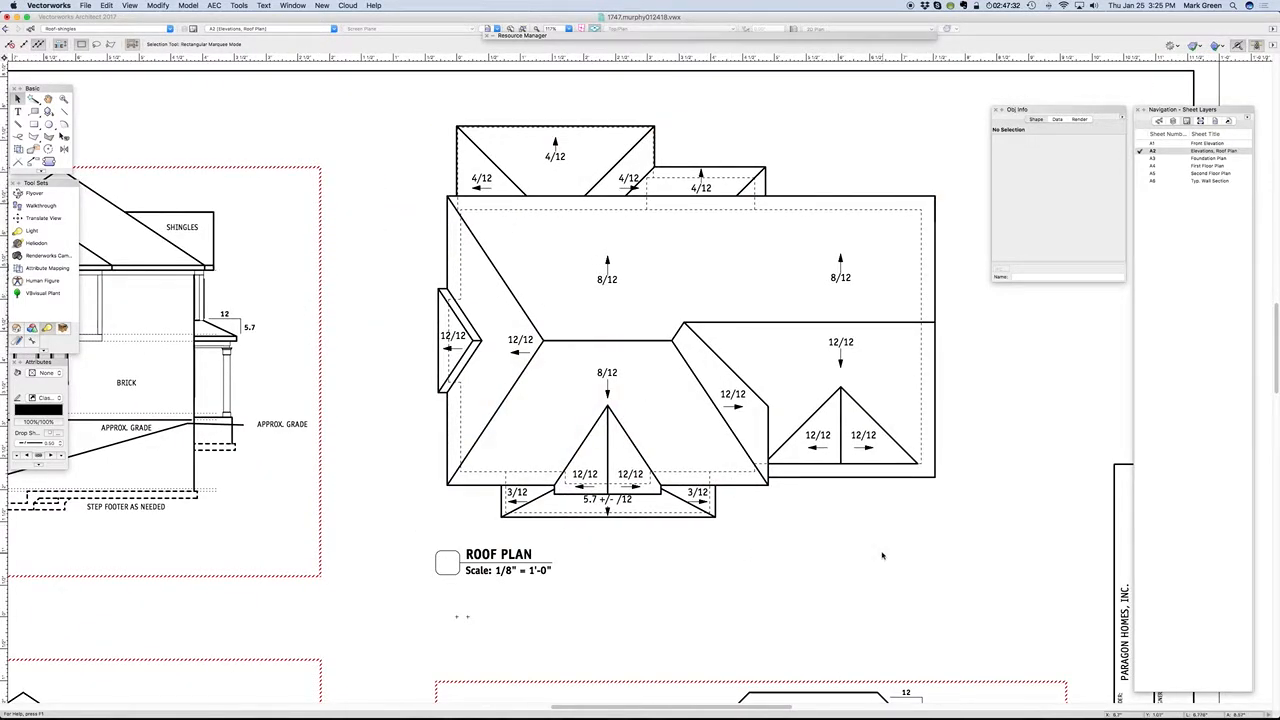
scroll(905, 510, "down", 3)
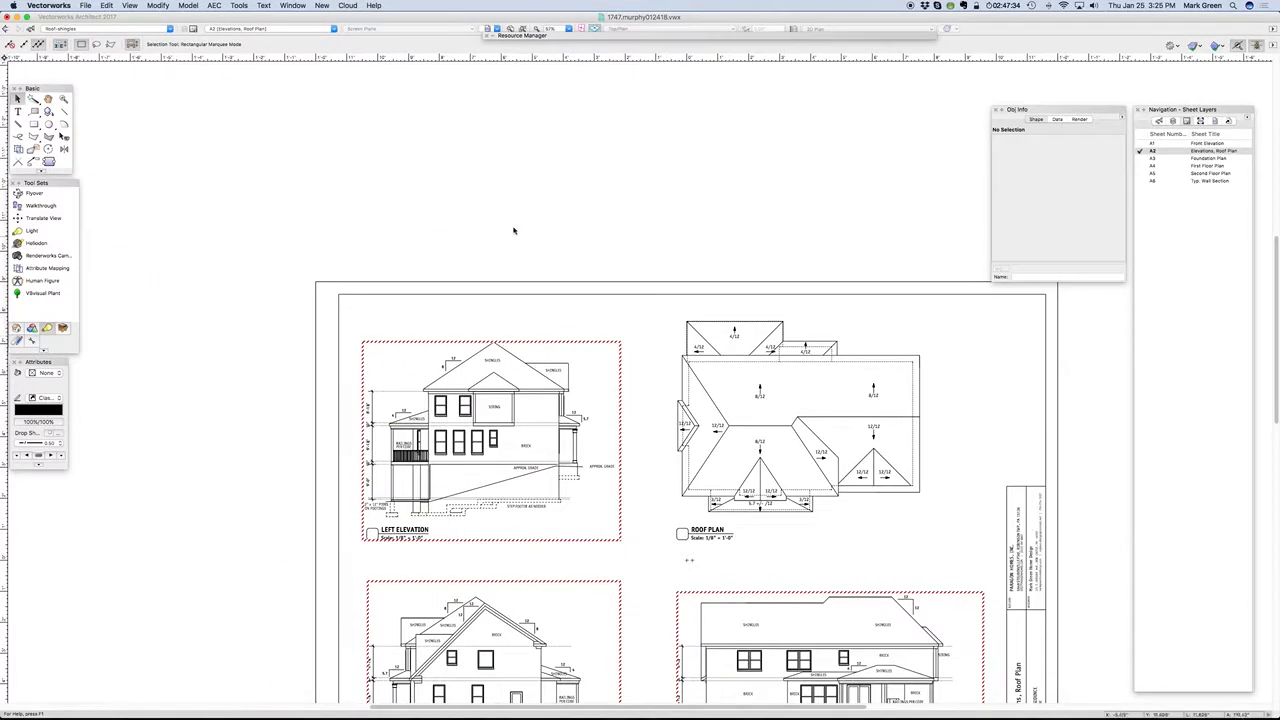
Step: Select the Left Elevation viewport and examine its roof slope symbols and dashed footing lines
scroll(544, 205, "down", 2)
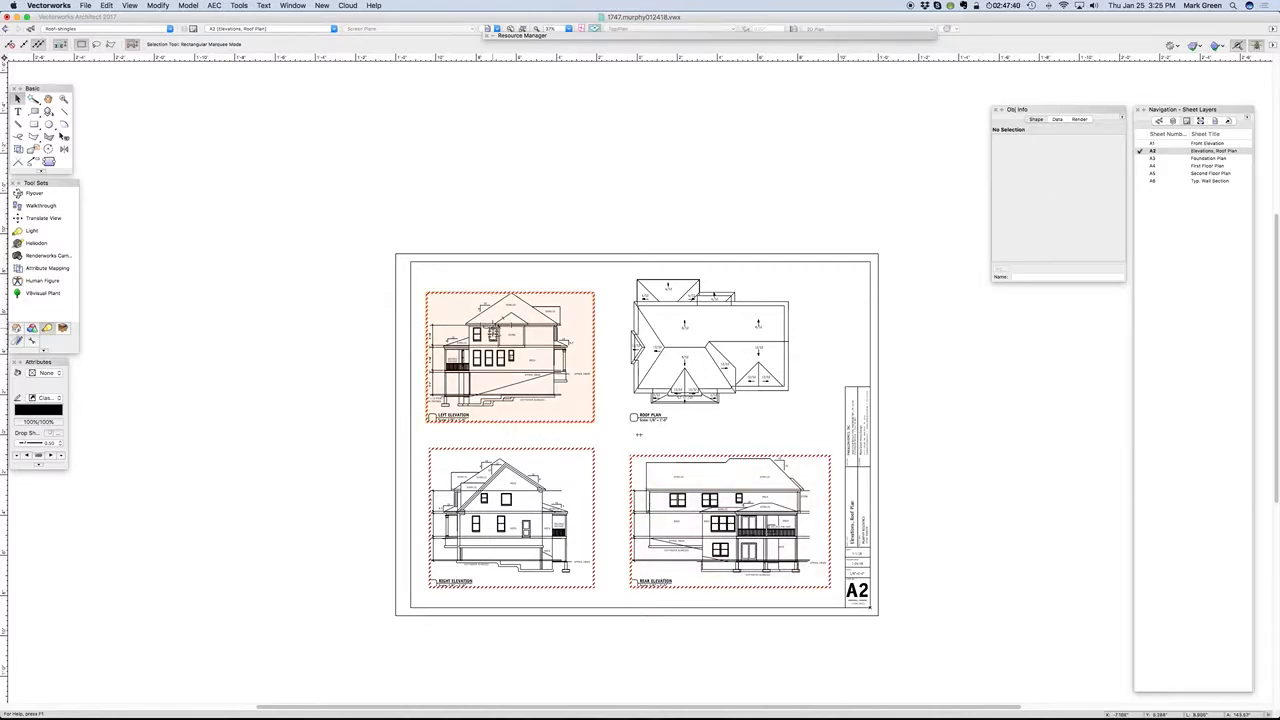
scroll(493, 332, "up", 4)
left_click(441, 236)
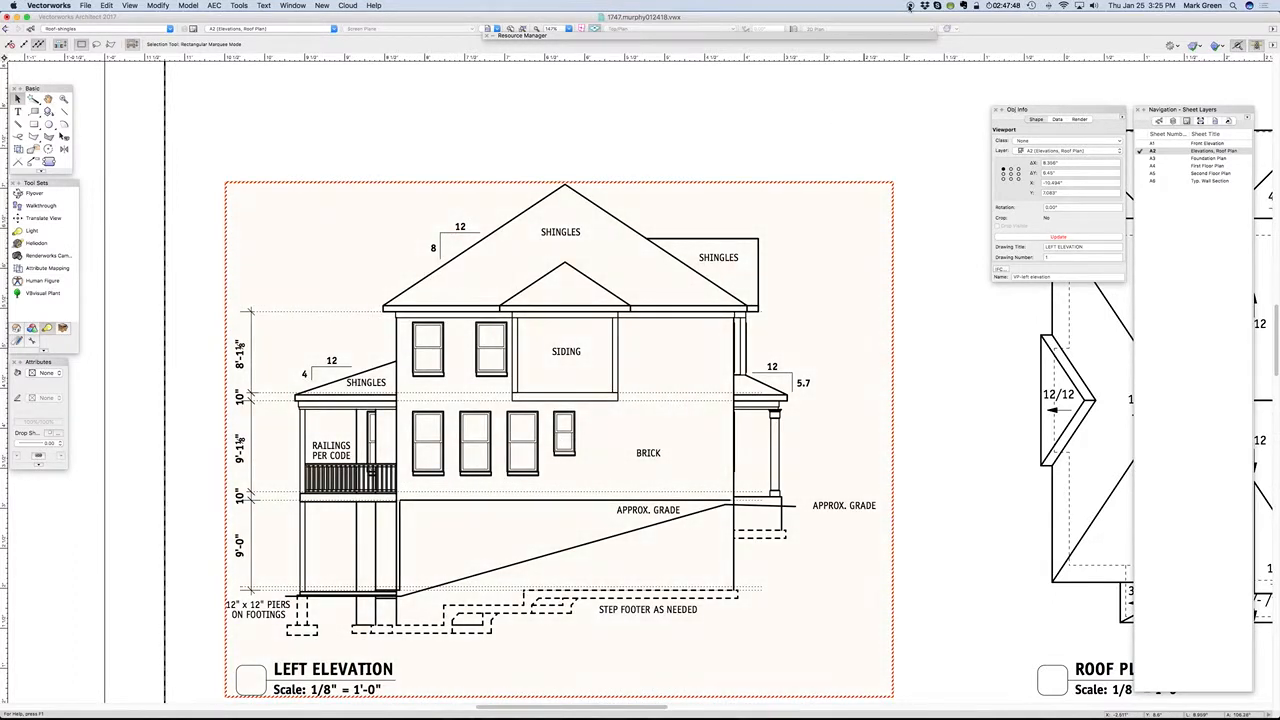
scroll(499, 88, "down", 4)
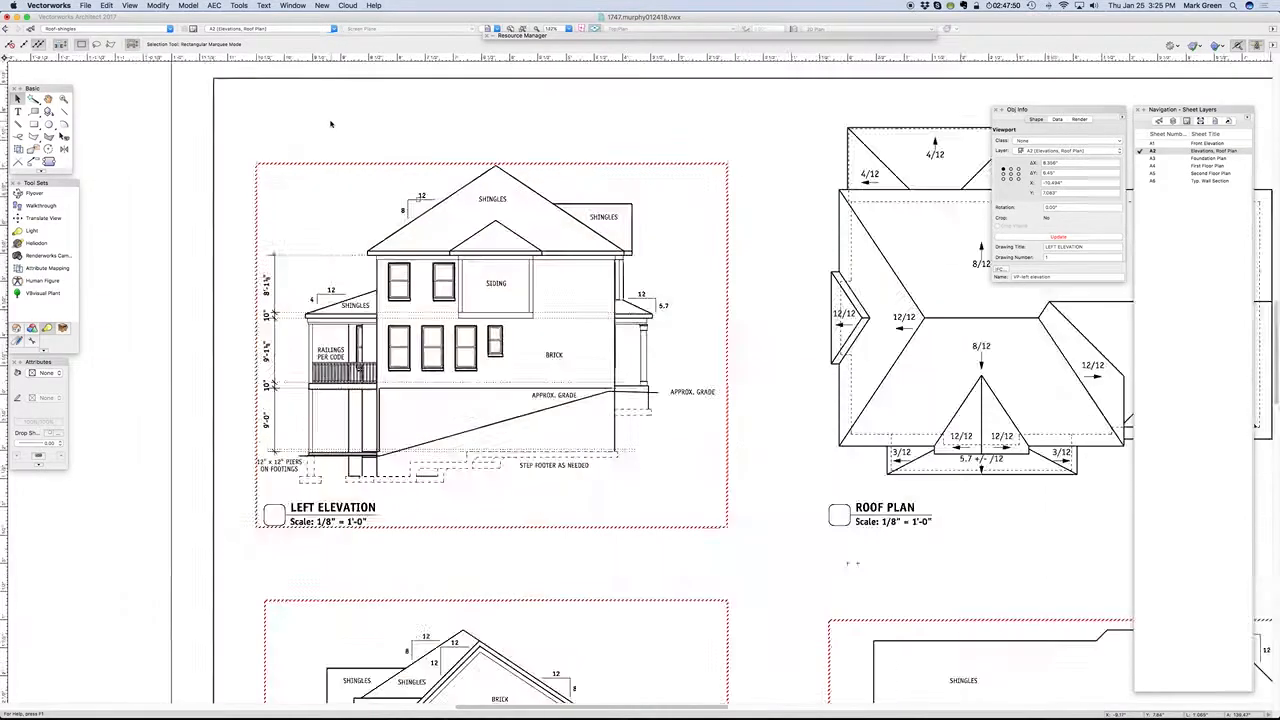
Step: Examine the roof plan's slope labels and dashed wall lines, and clear the viewport selection
scroll(879, 131, "up", 4)
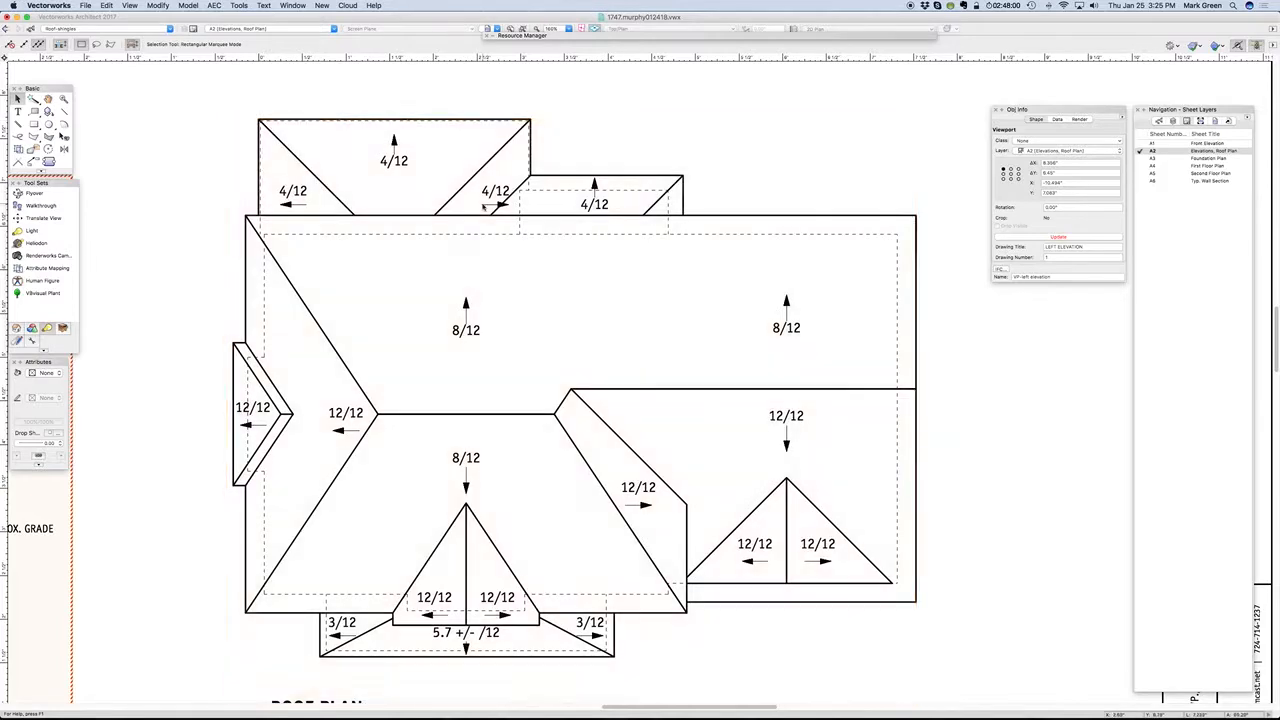
scroll(472, 200, "down", 2)
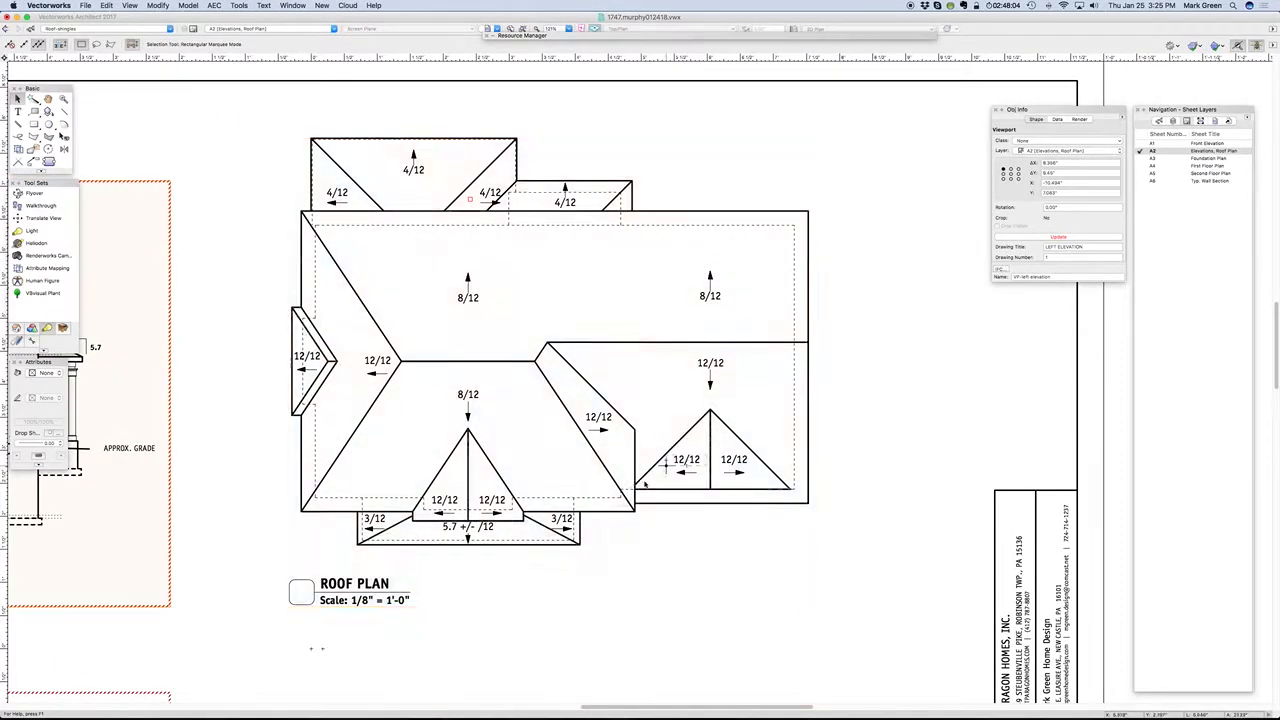
scroll(571, 155, "up", 3)
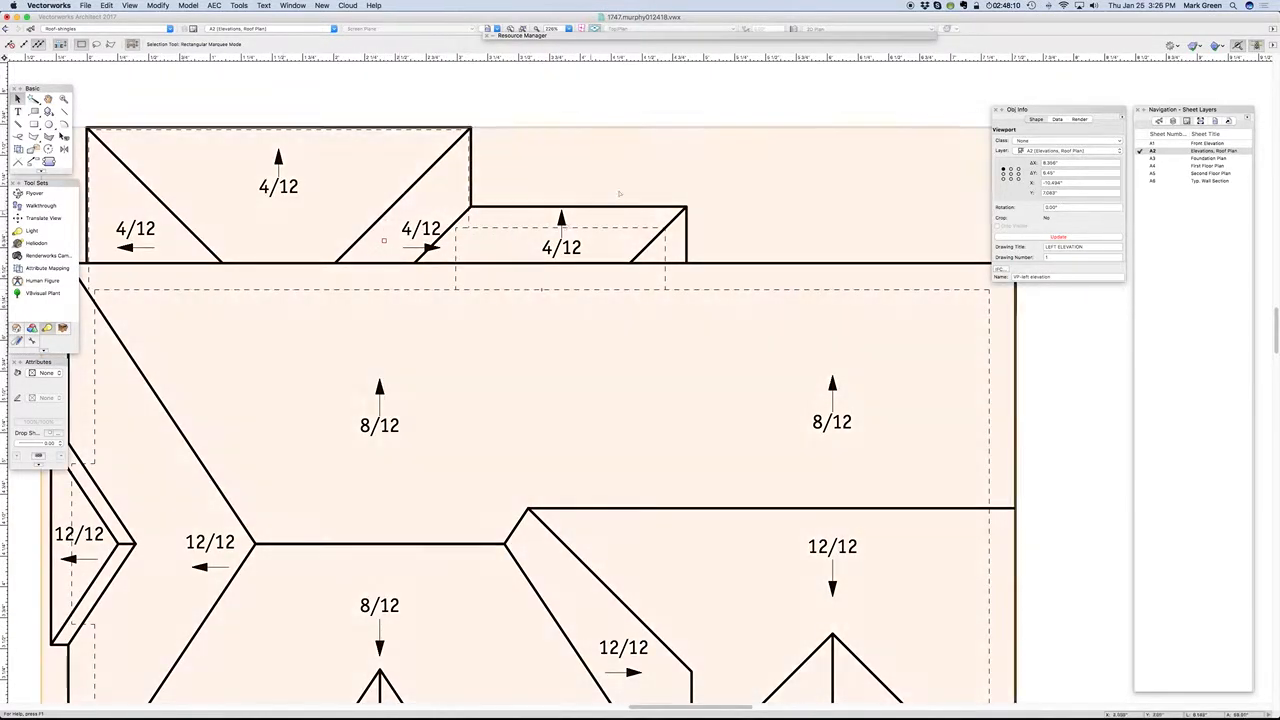
scroll(634, 172, "down", 5)
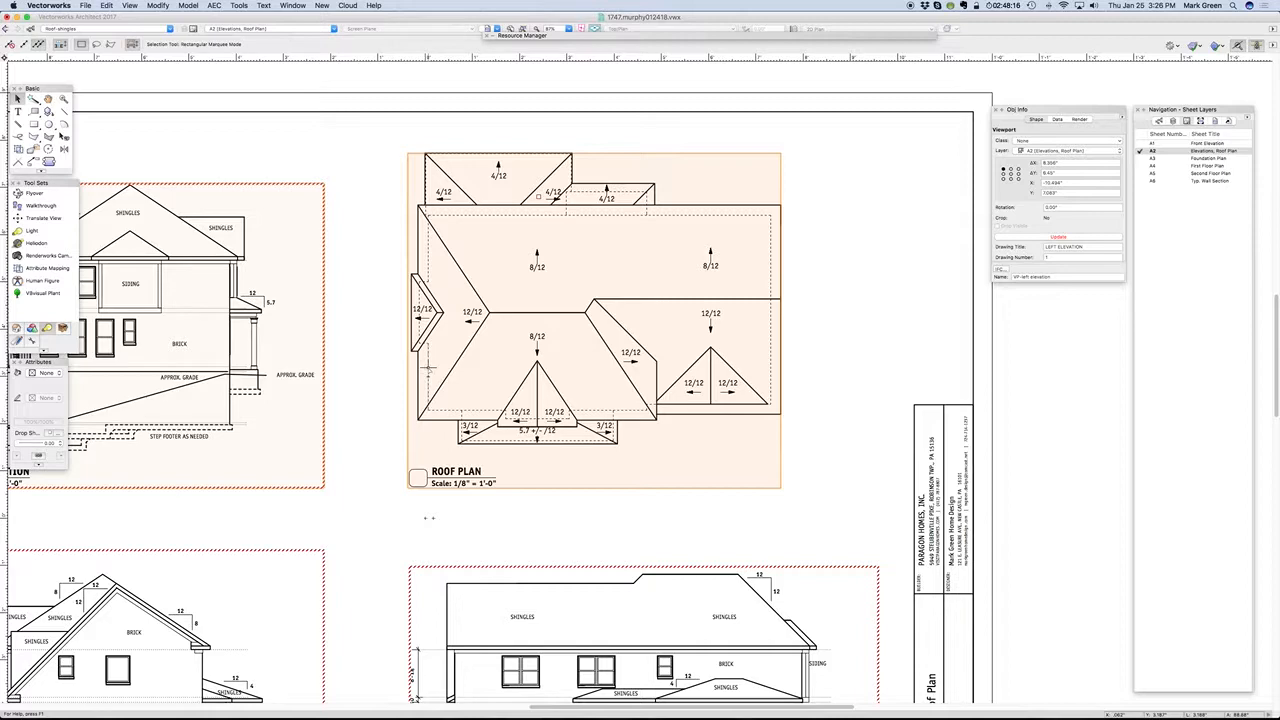
left_click(841, 197)
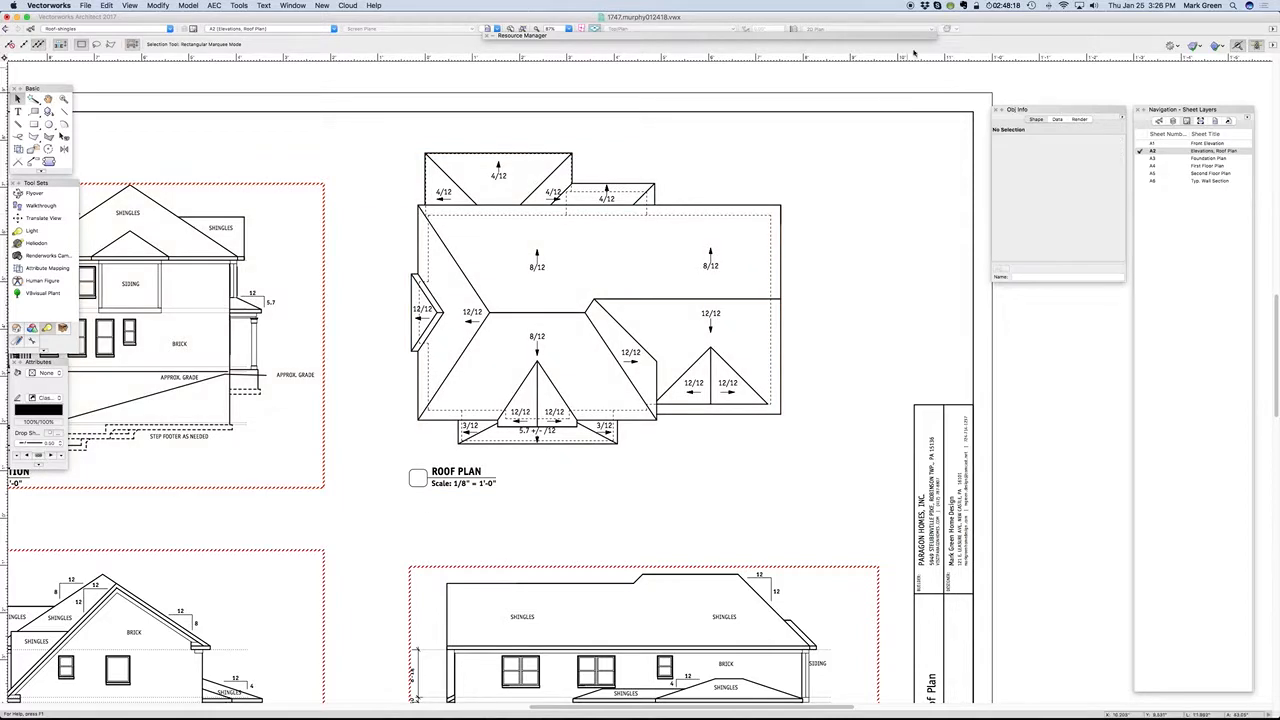